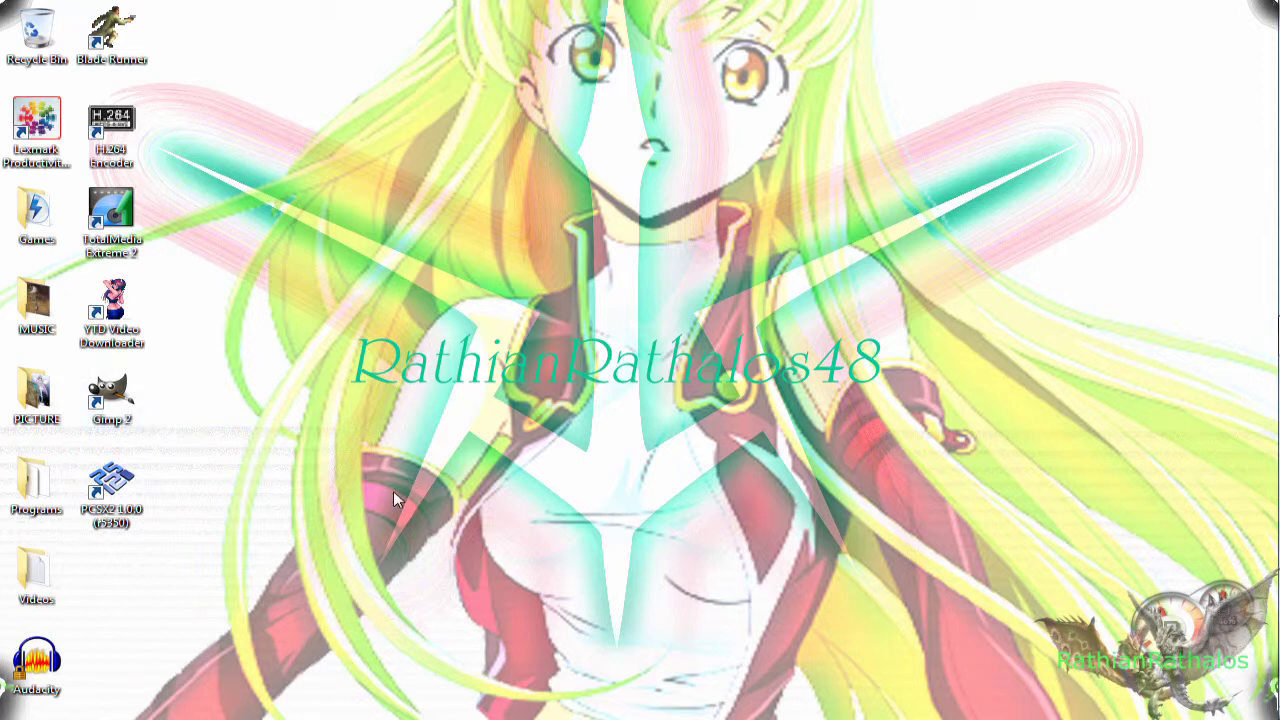
- Start Adobe Photoshop CS5 from the auto-hidden Windows taskbar
mouse_move(1272, 380)
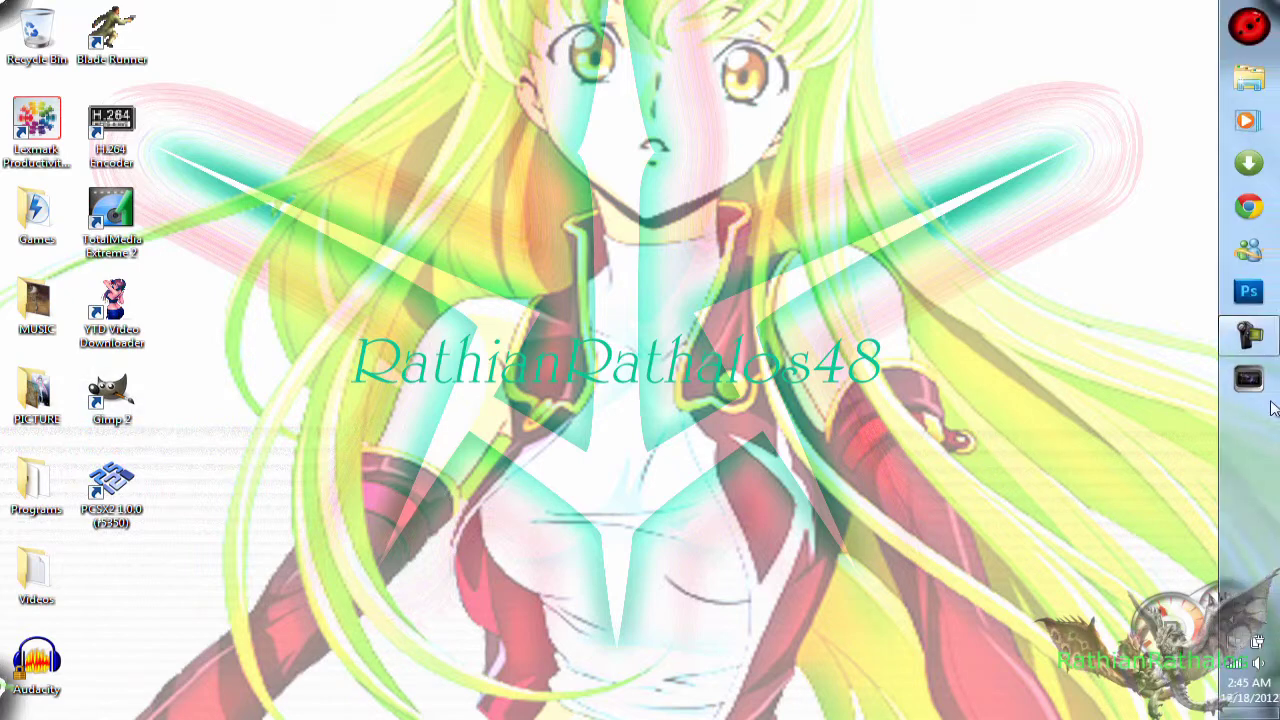
mouse_move(1262, 300)
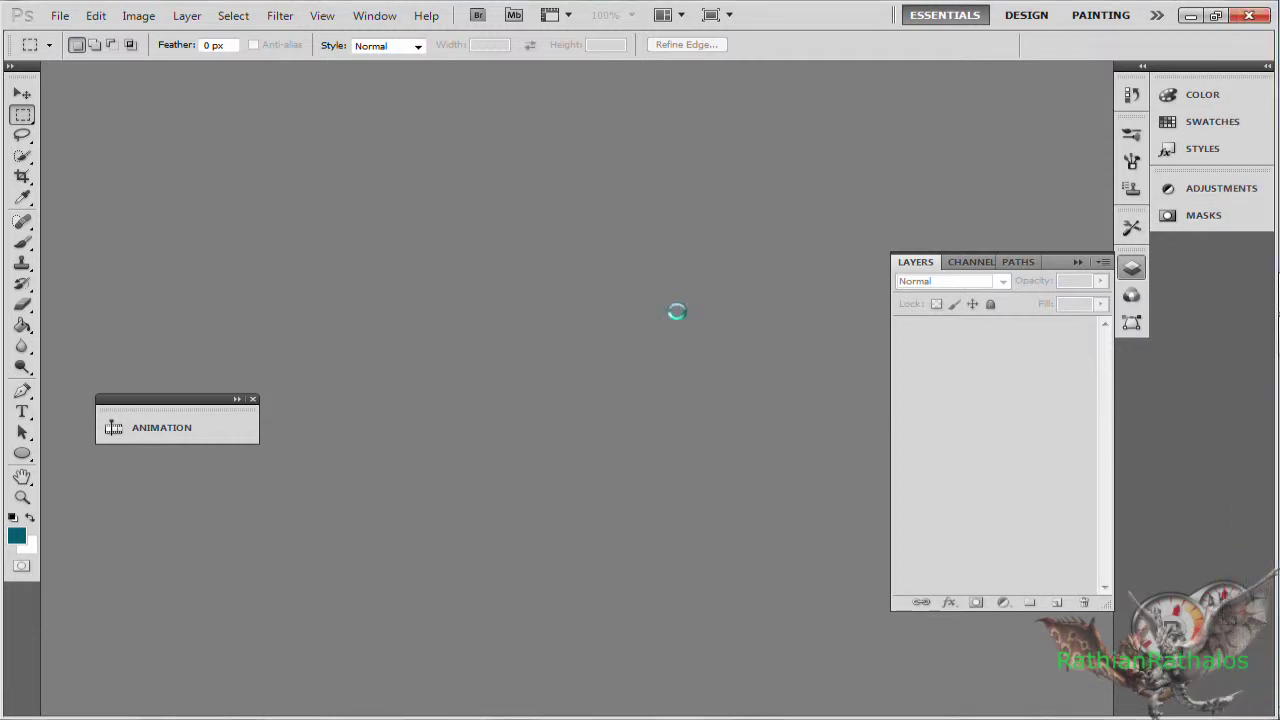
- Open PICTURE > C.C > cc-code-geass-uniform1.png in Photoshop
key(ctrl+o)
scroll(740, 320, down, 10)
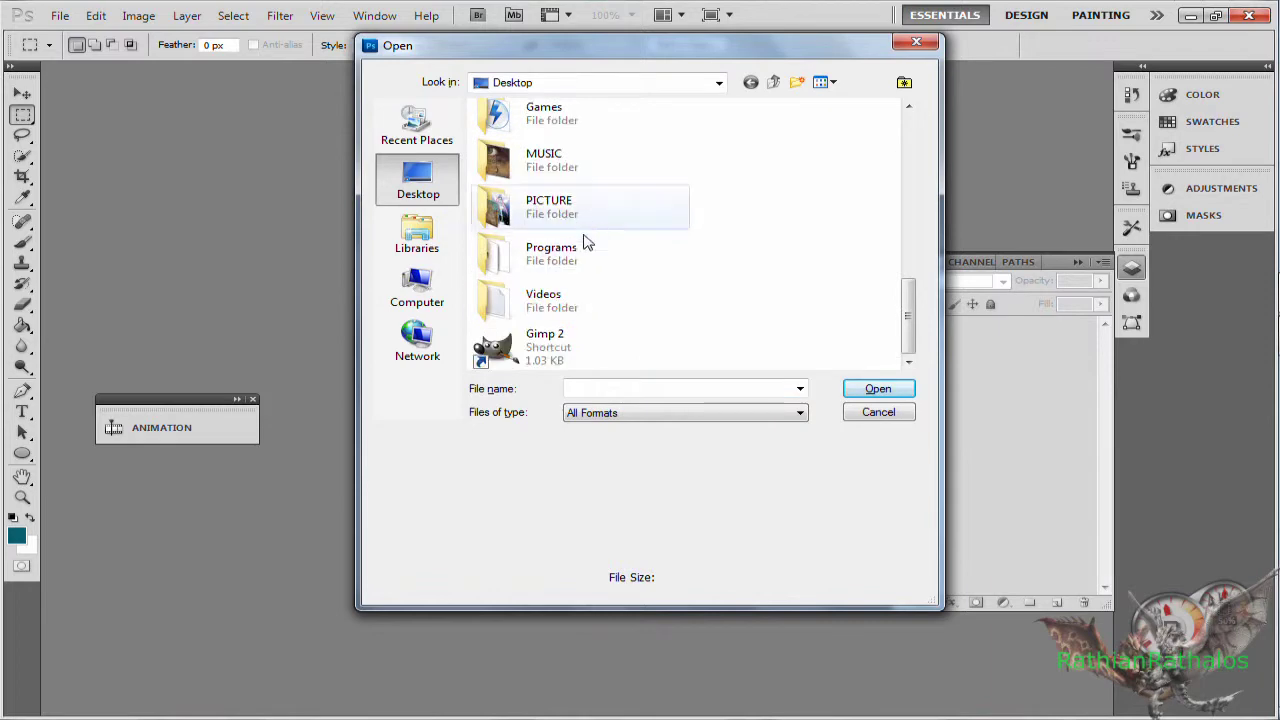
click(594, 229)
double_click(594, 229)
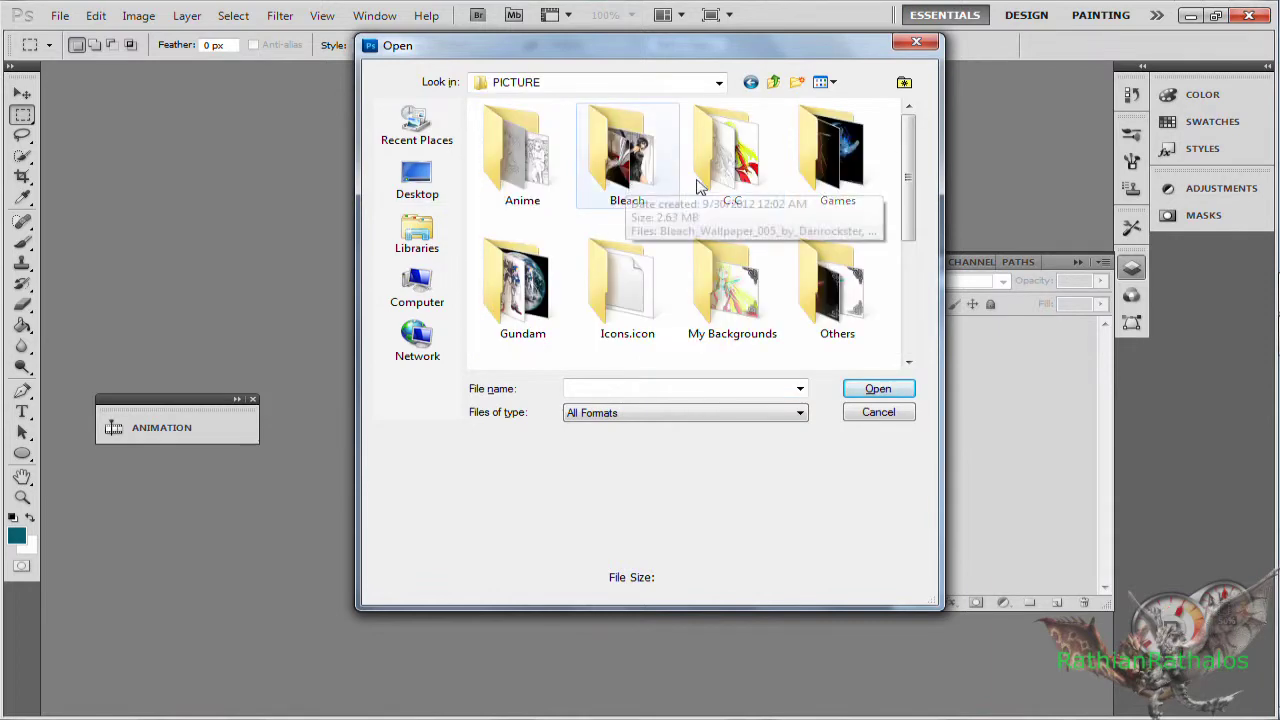
double_click(686, 196)
scroll(679, 200, down, 3)
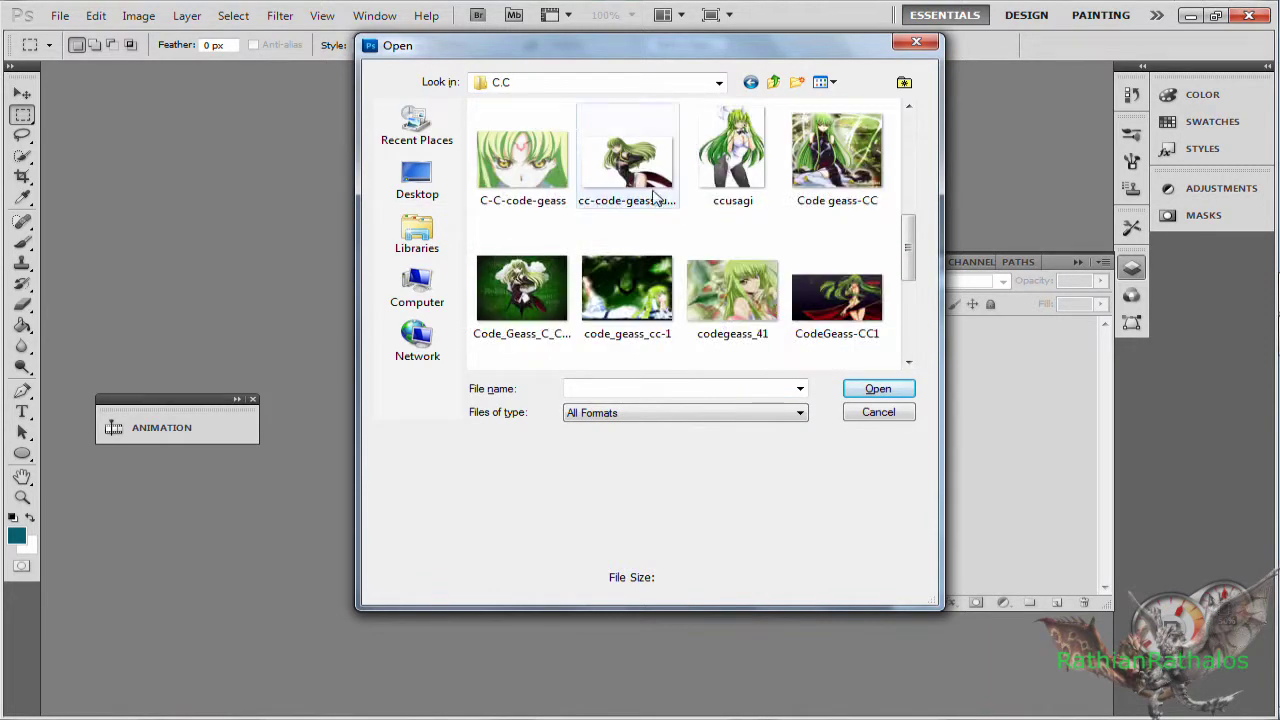
double_click(648, 186)
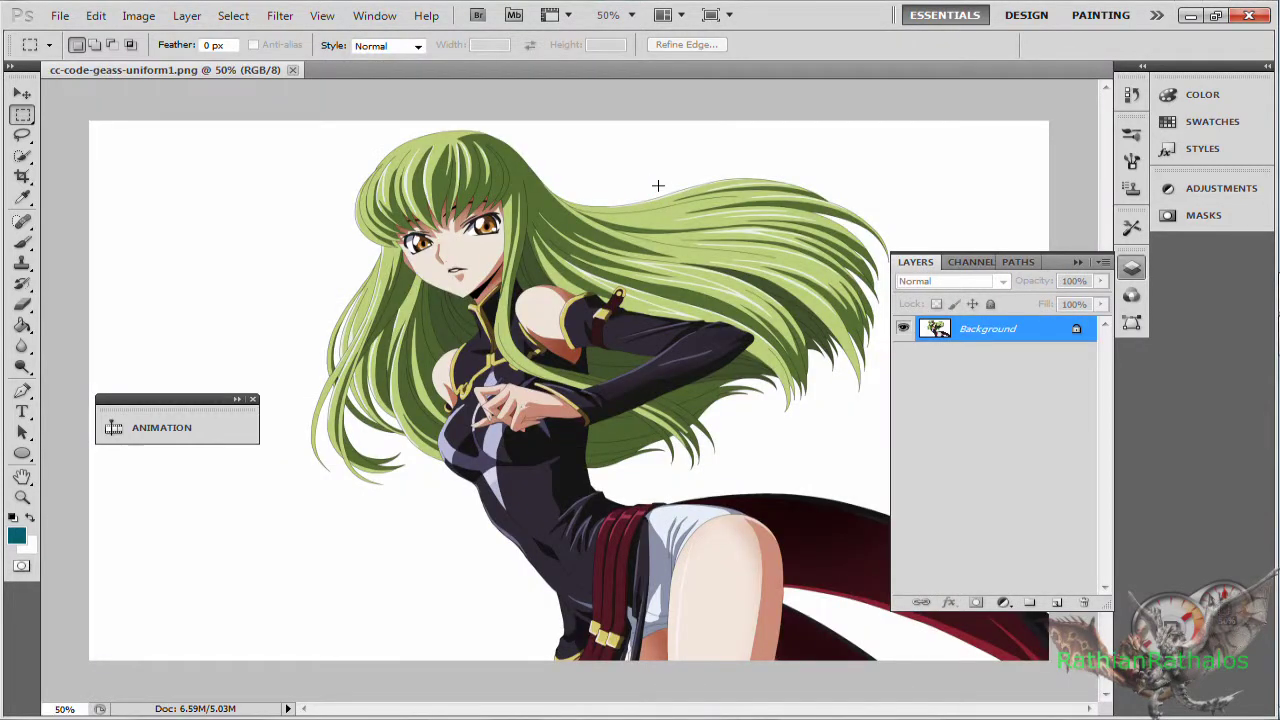
- Flip the canvas horizontally so the green-haired girl faces the other way
click(180, 16)
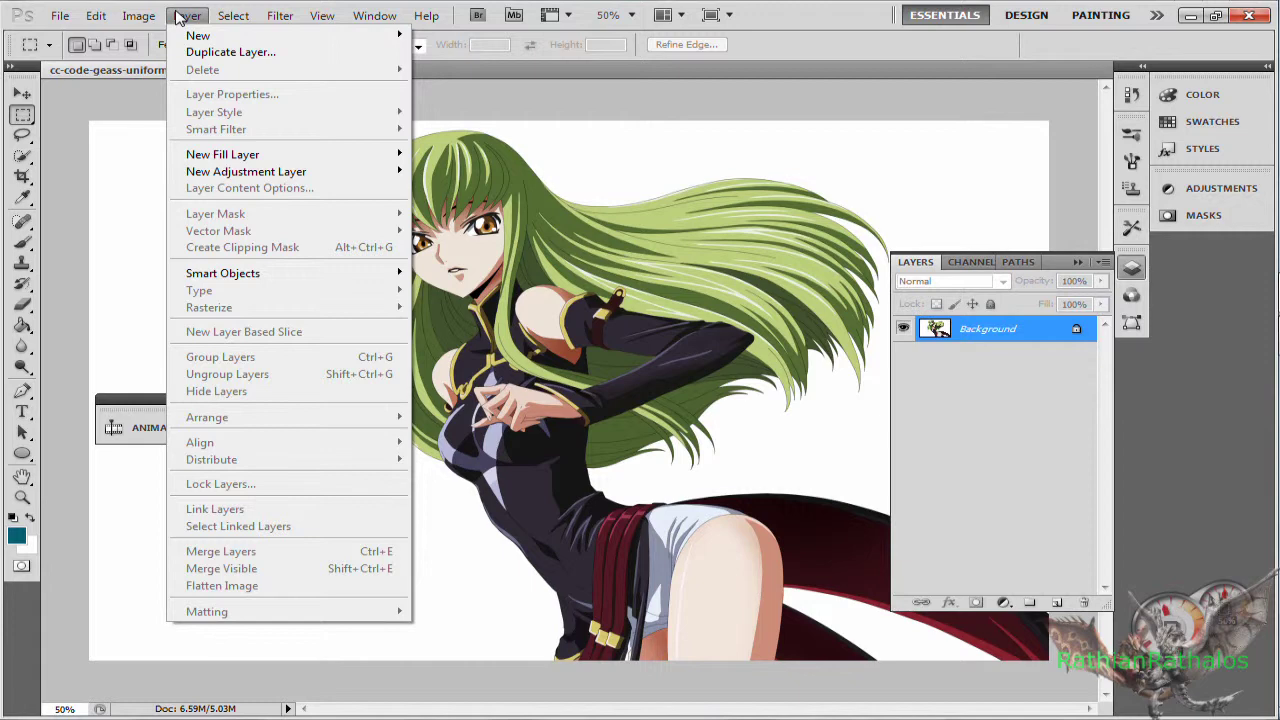
mouse_move(139, 16)
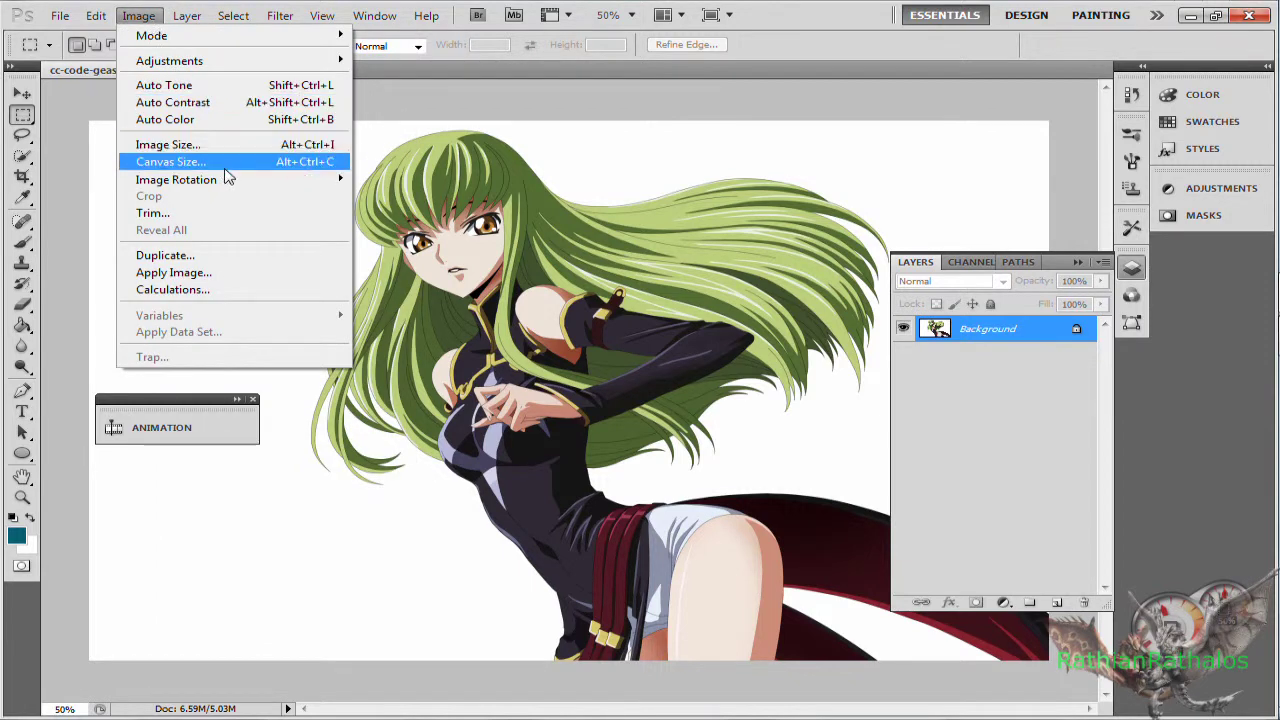
mouse_move(231, 183)
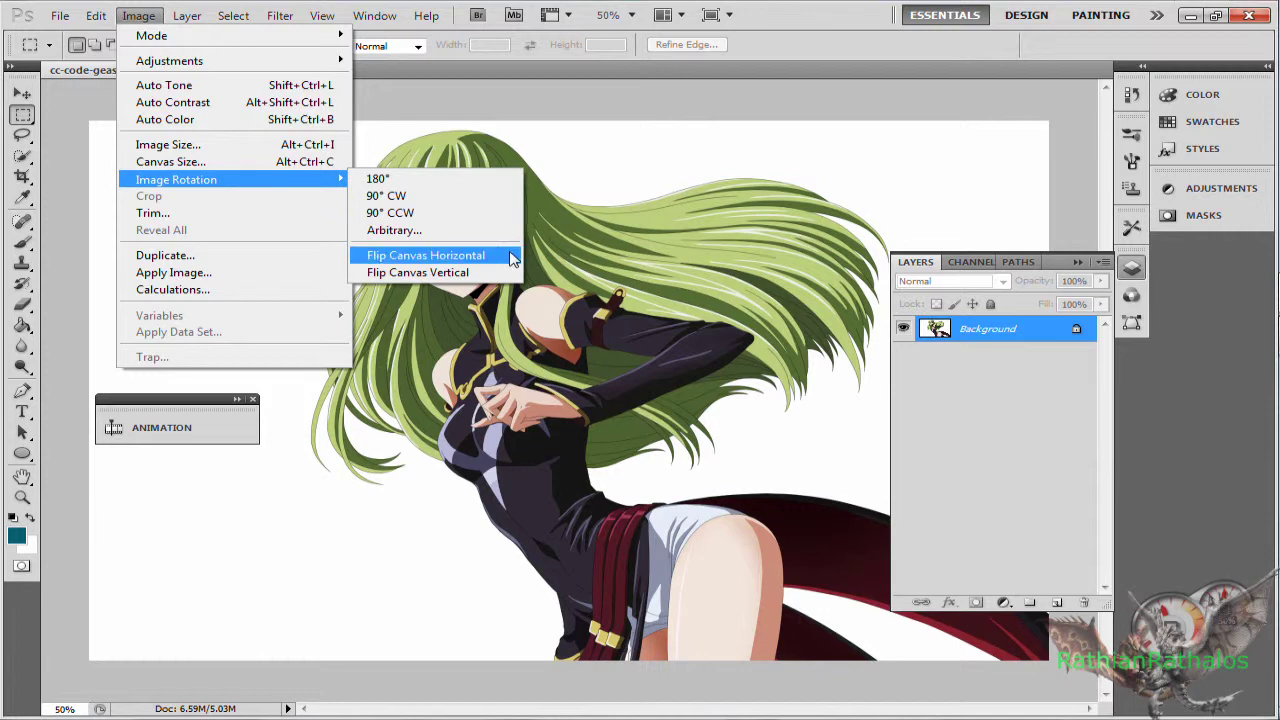
click(512, 255)
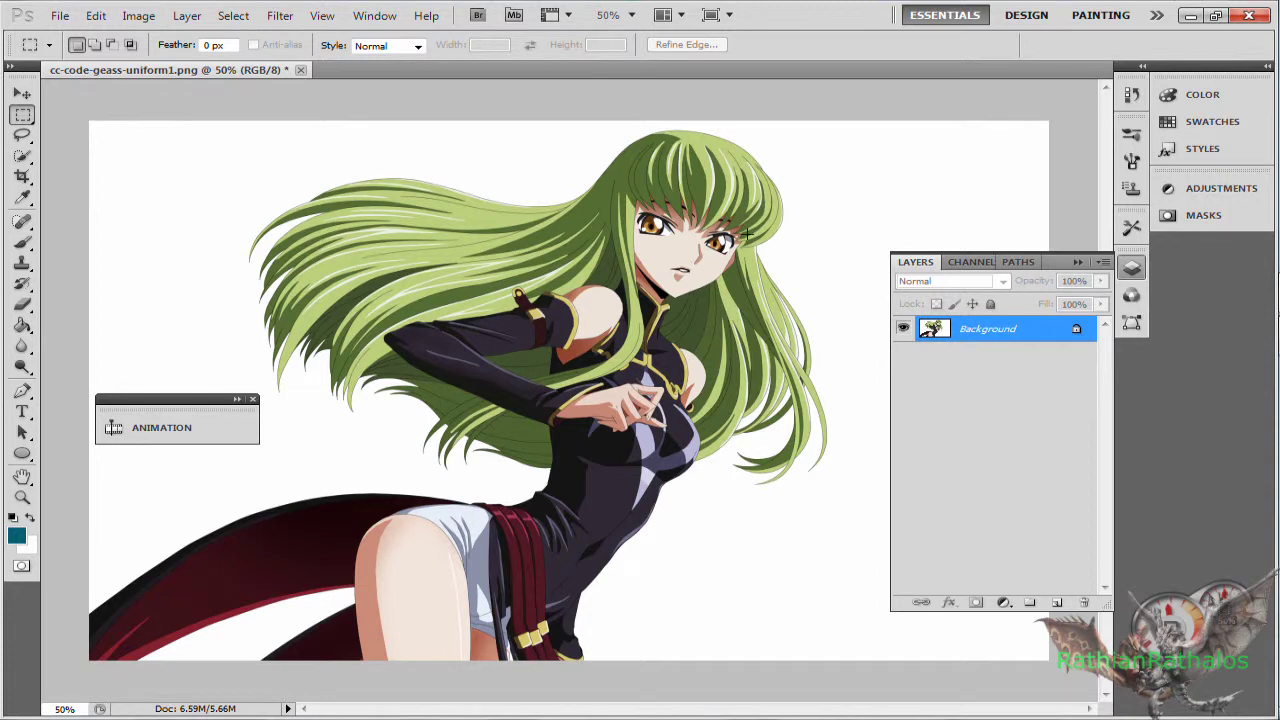
click(1215, 15)
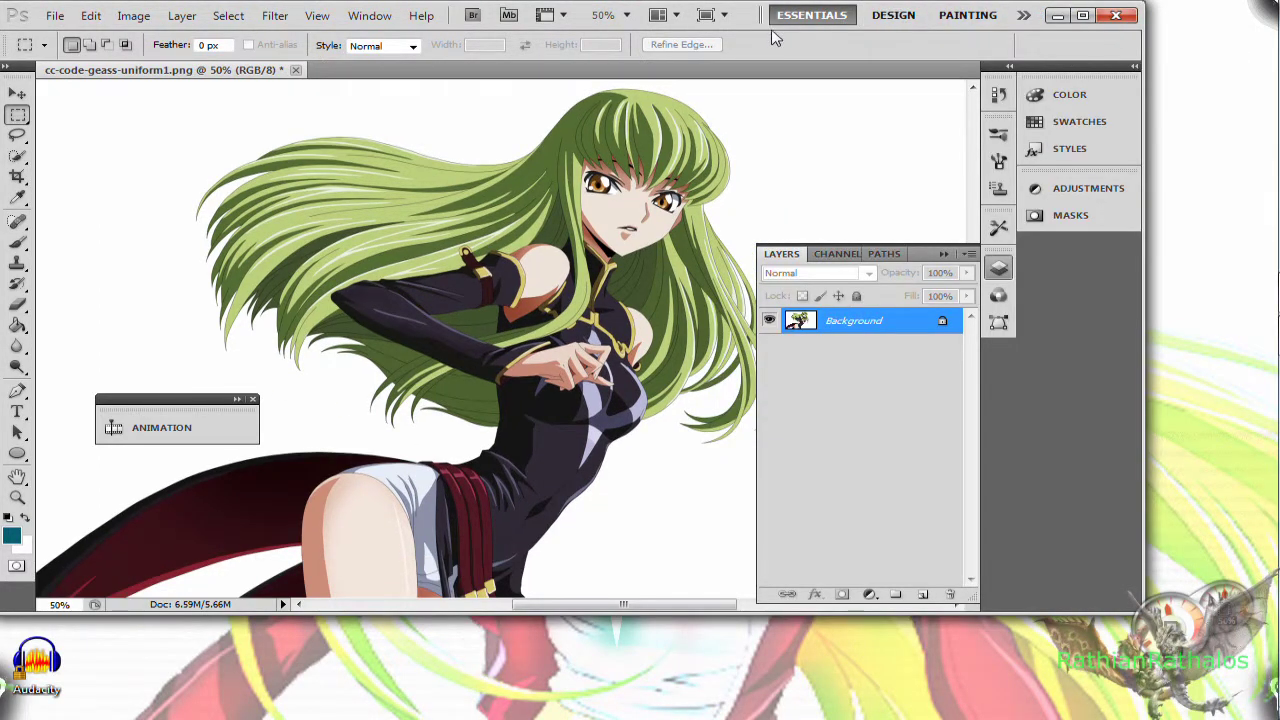
- Drag the anime picture from Explorer's PICTURE > Anime folder onto the Photoshop canvas
drag(770, 10, 866, 22)
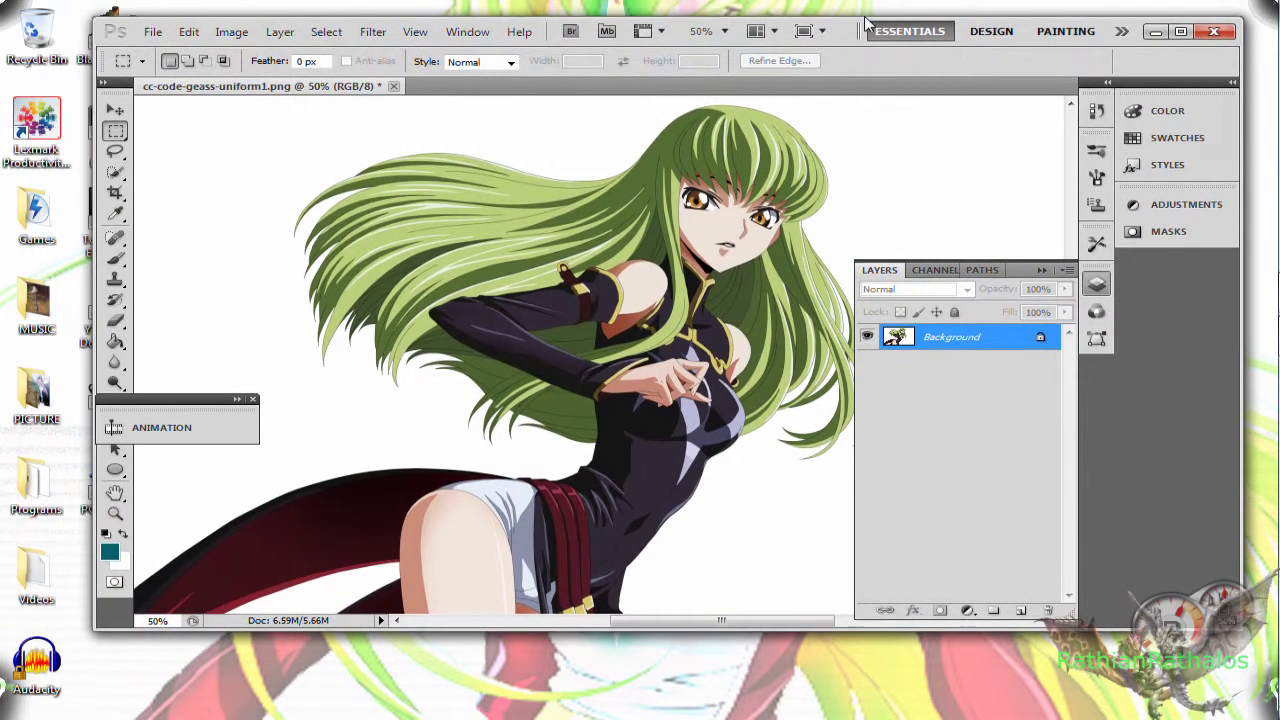
double_click(36, 395)
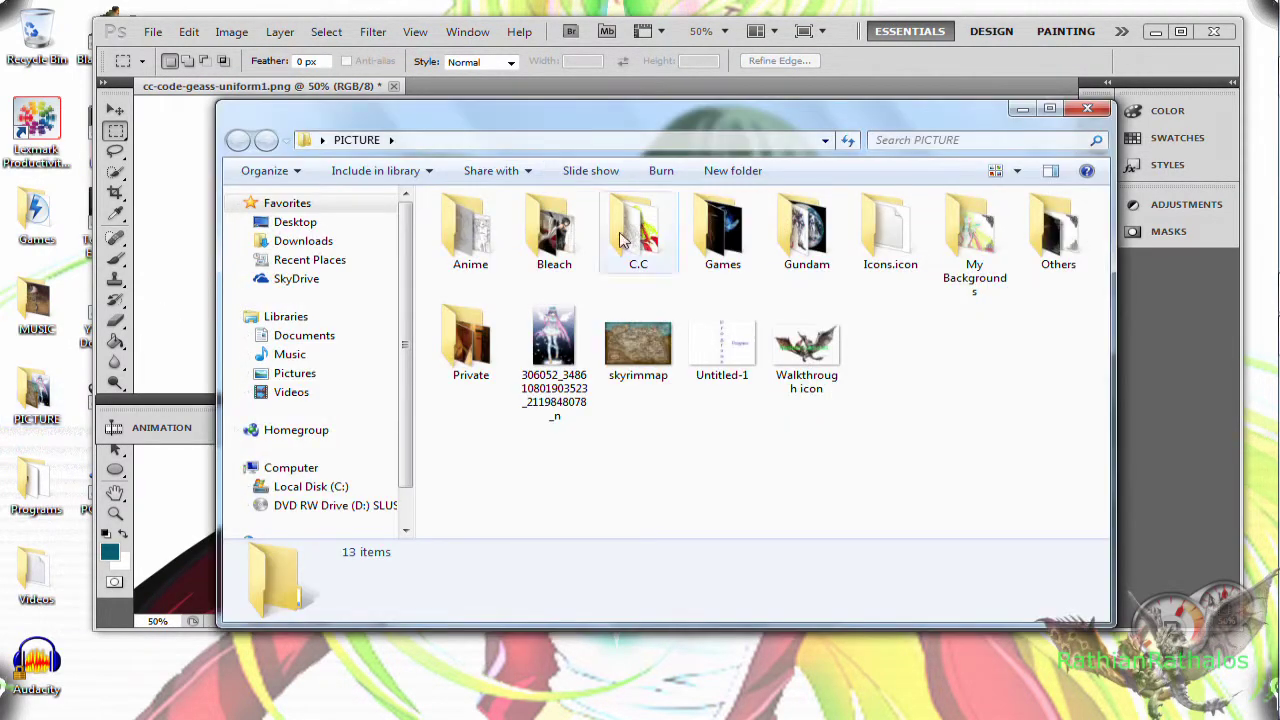
double_click(480, 240)
scroll(845, 302, down, 1)
scroll(845, 302, down, 3)
scroll(840, 305, down, 1)
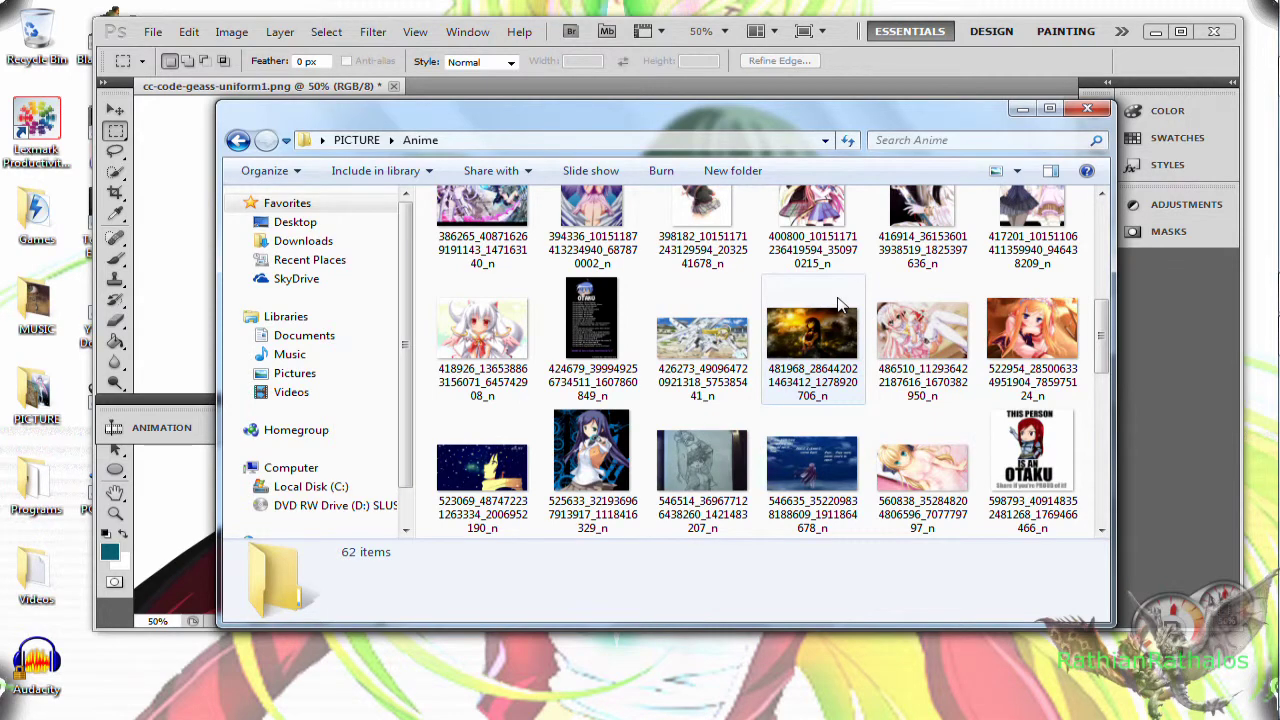
scroll(840, 305, down, 3)
scroll(920, 348, down, 1)
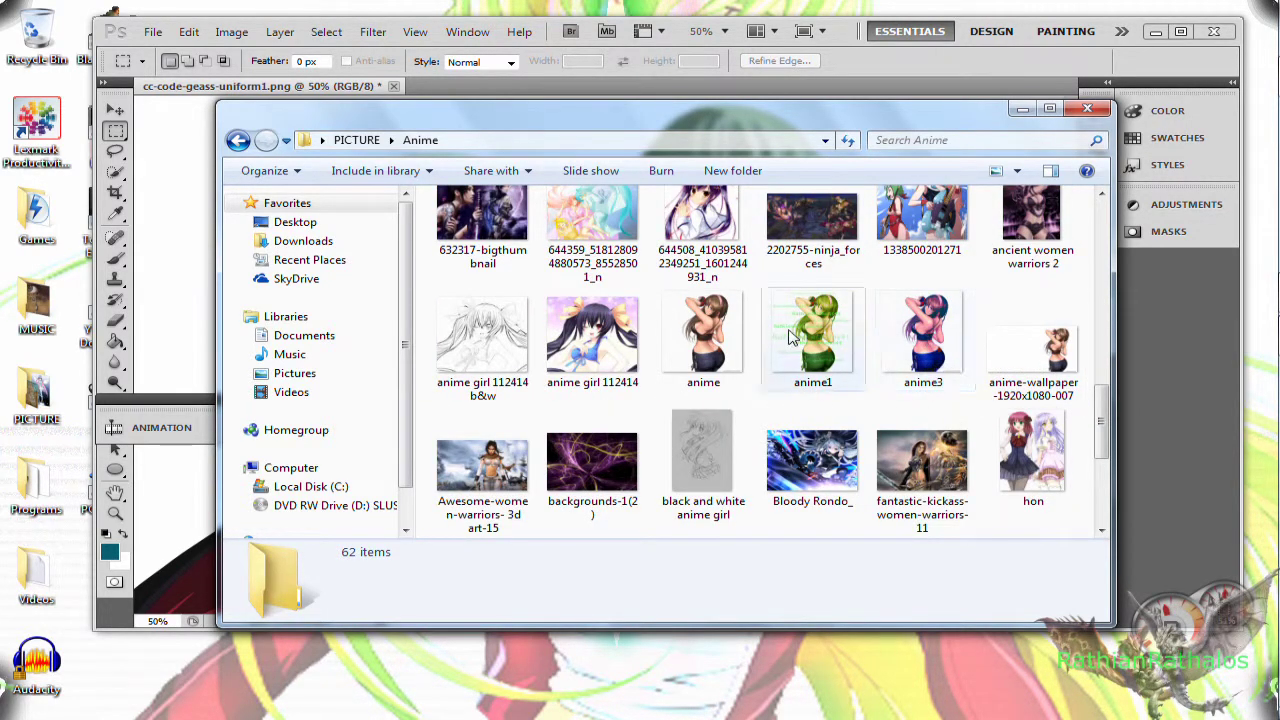
drag(726, 337, 168, 320)
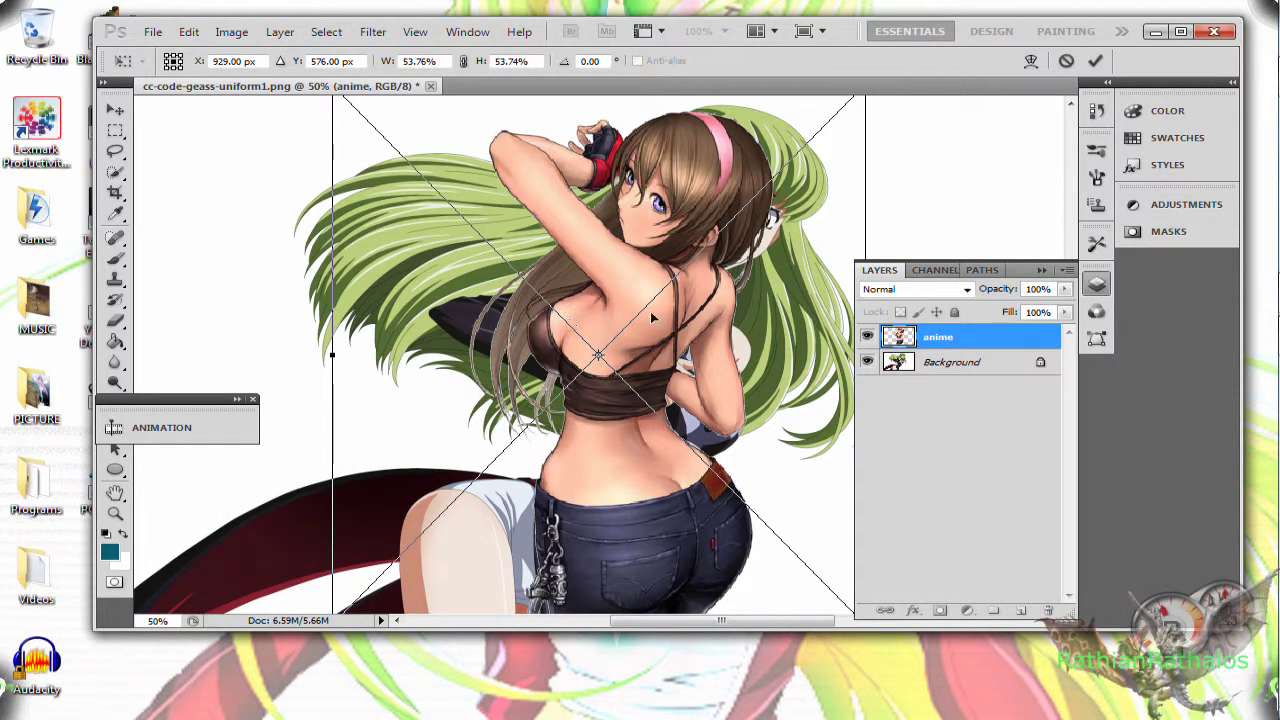
- Position the brown-haired girl on the canvas's left, overlapping the green-haired girl
drag(590, 330, 504, 336)
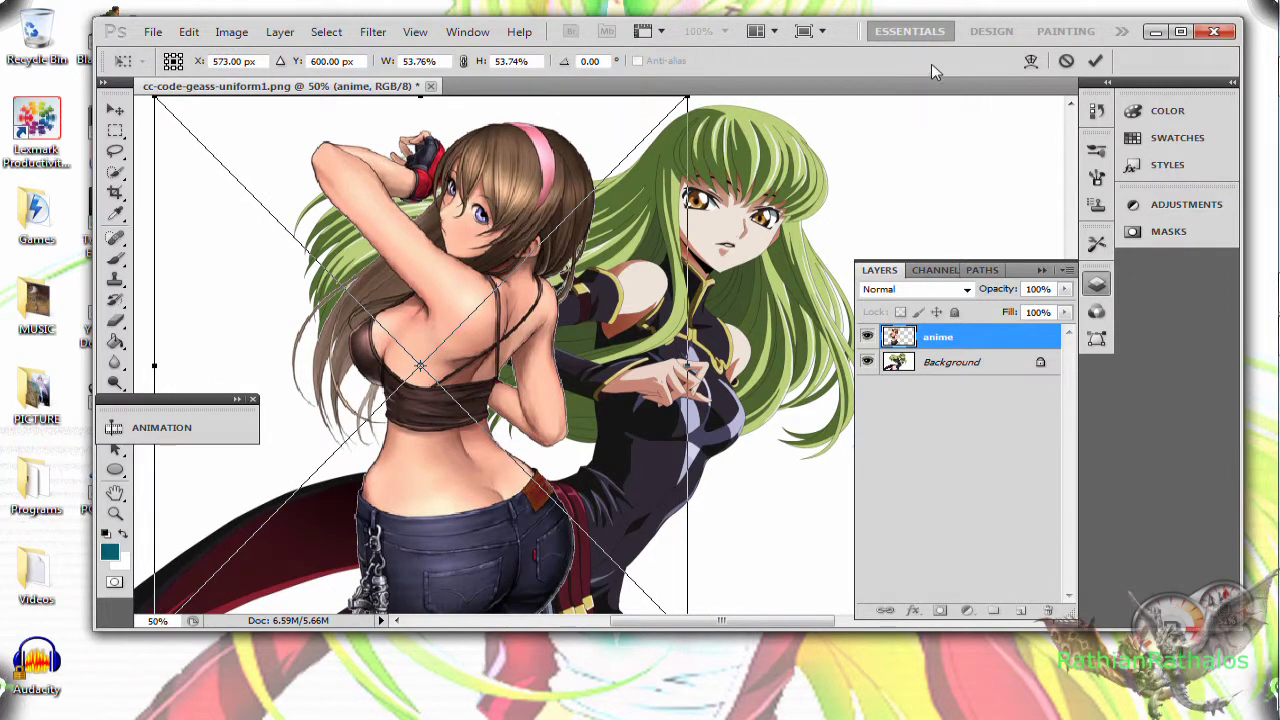
click(1179, 31)
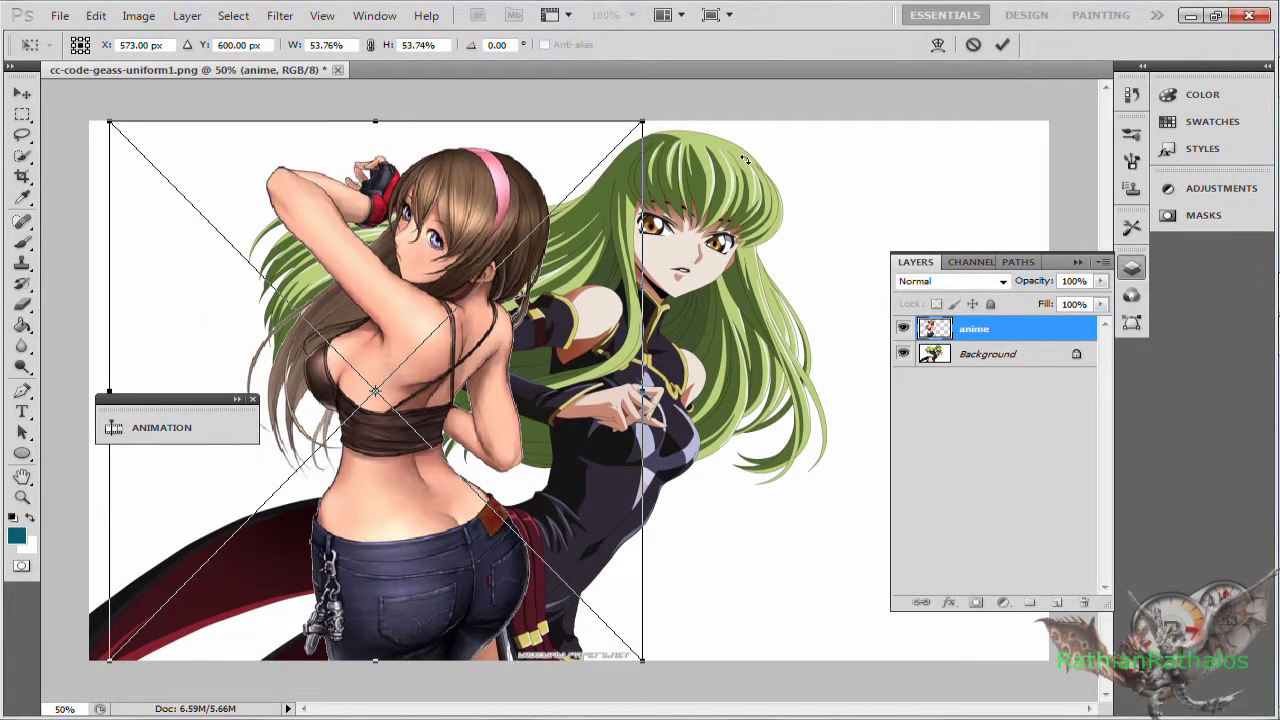
click(1077, 262)
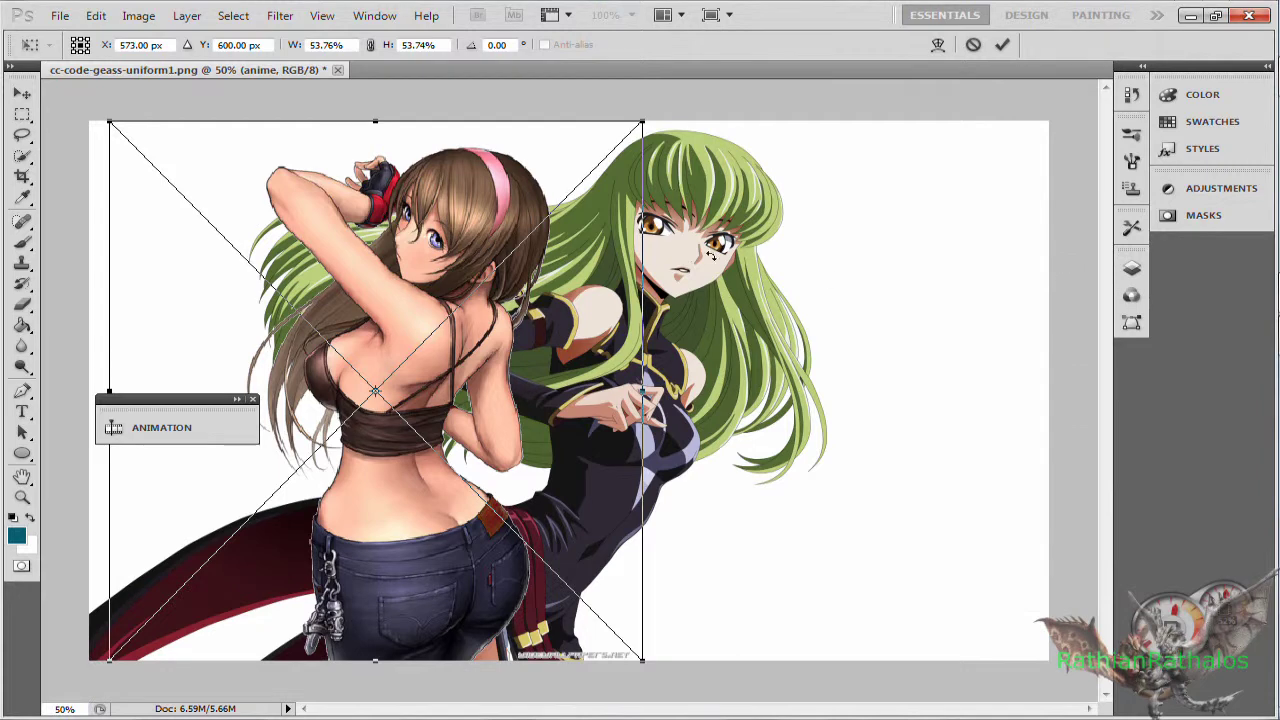
key(shift+Left)
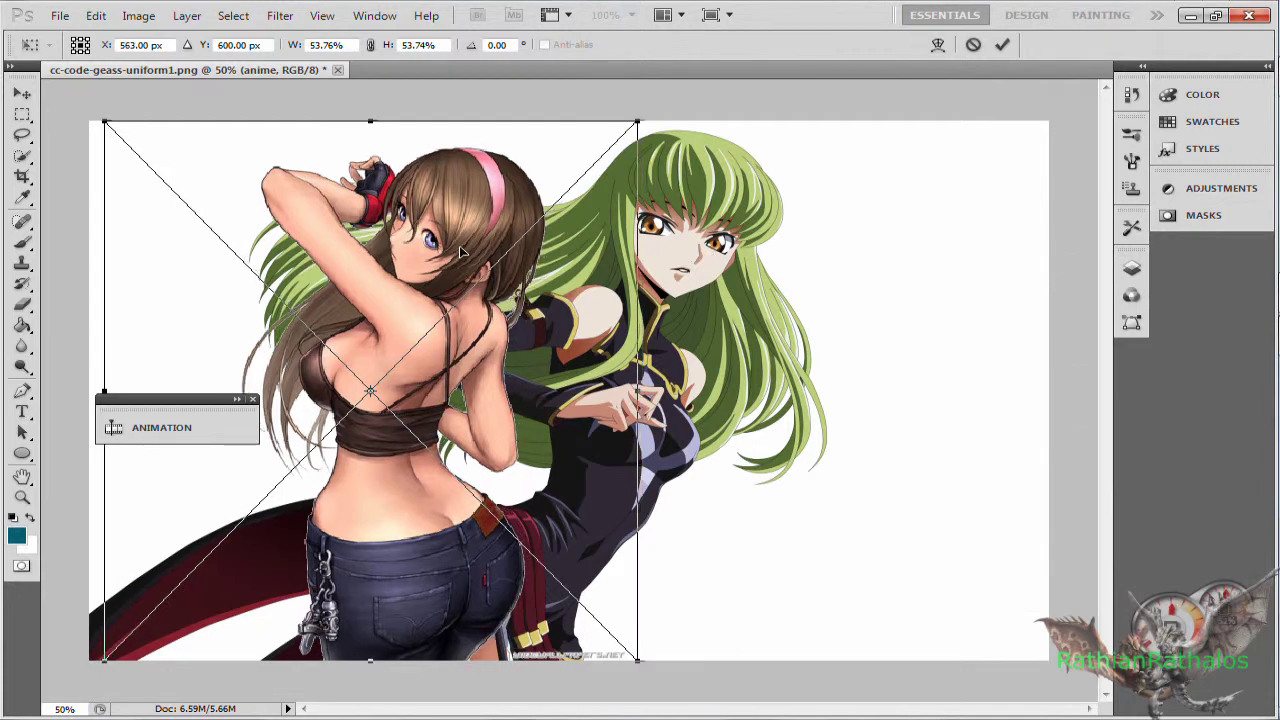
drag(461, 252, 466, 252)
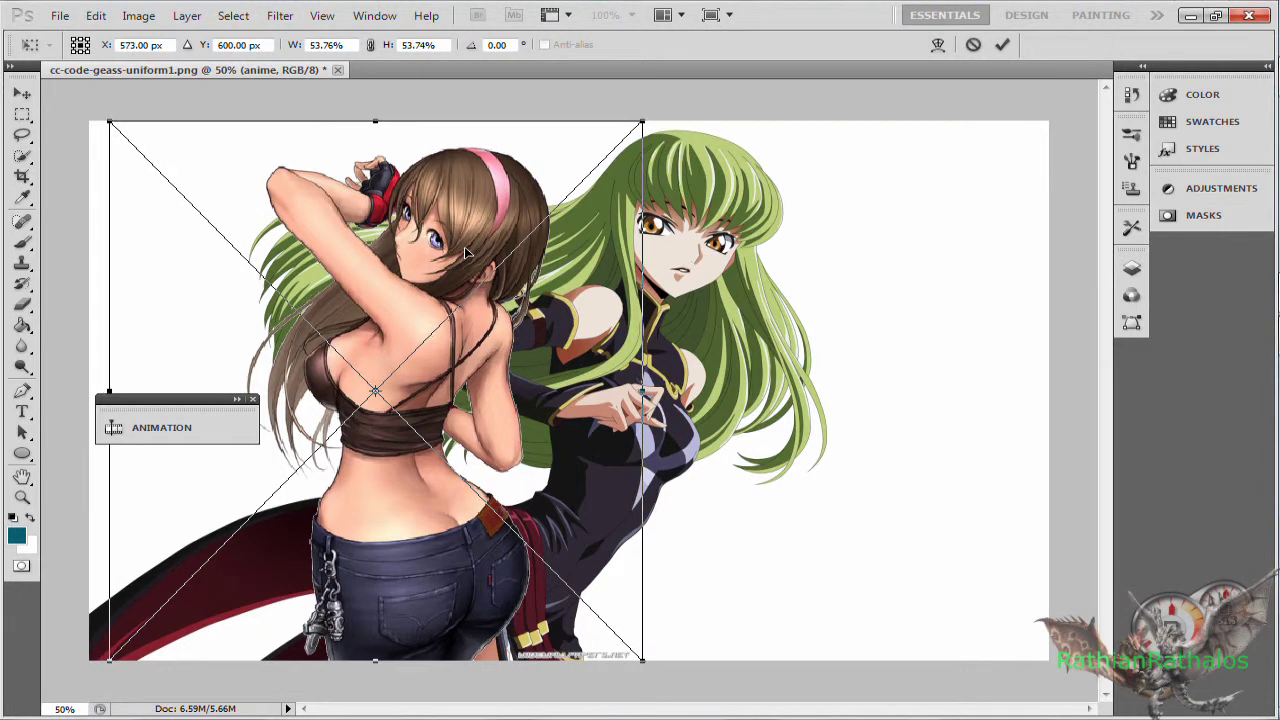
- Confirm the anime placement and select the Background layer
click(1133, 268)
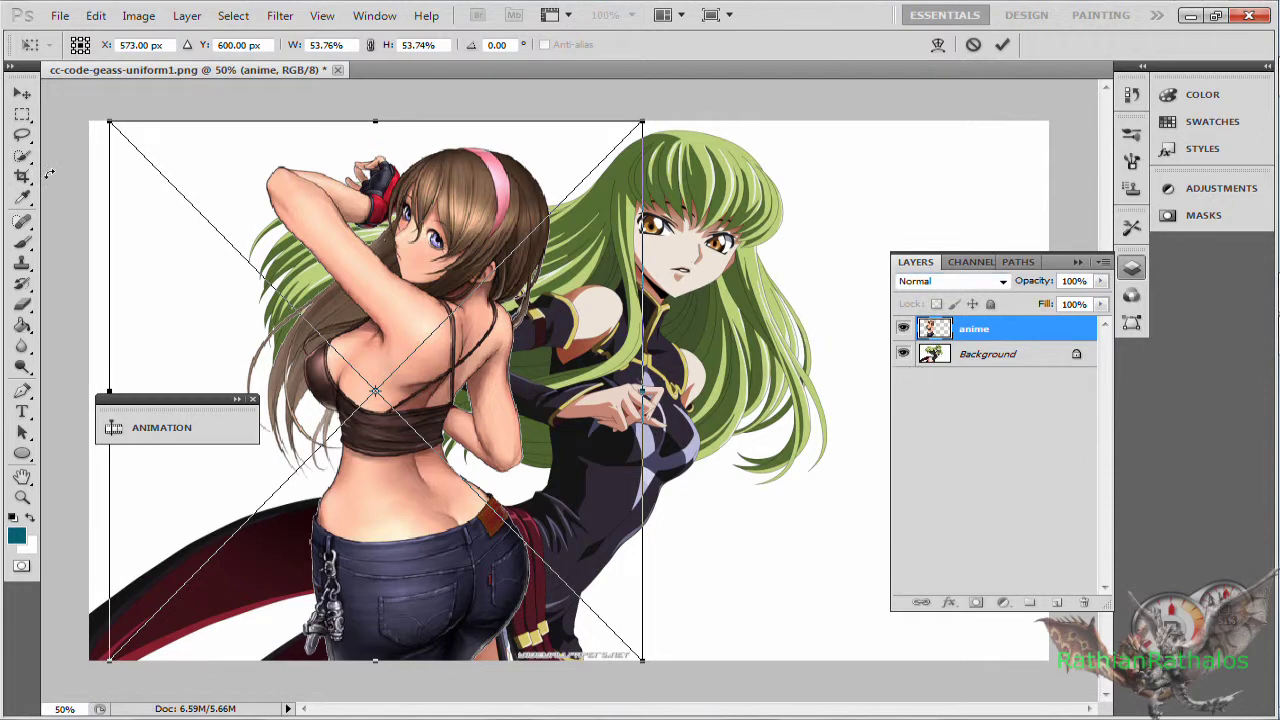
click(22, 94)
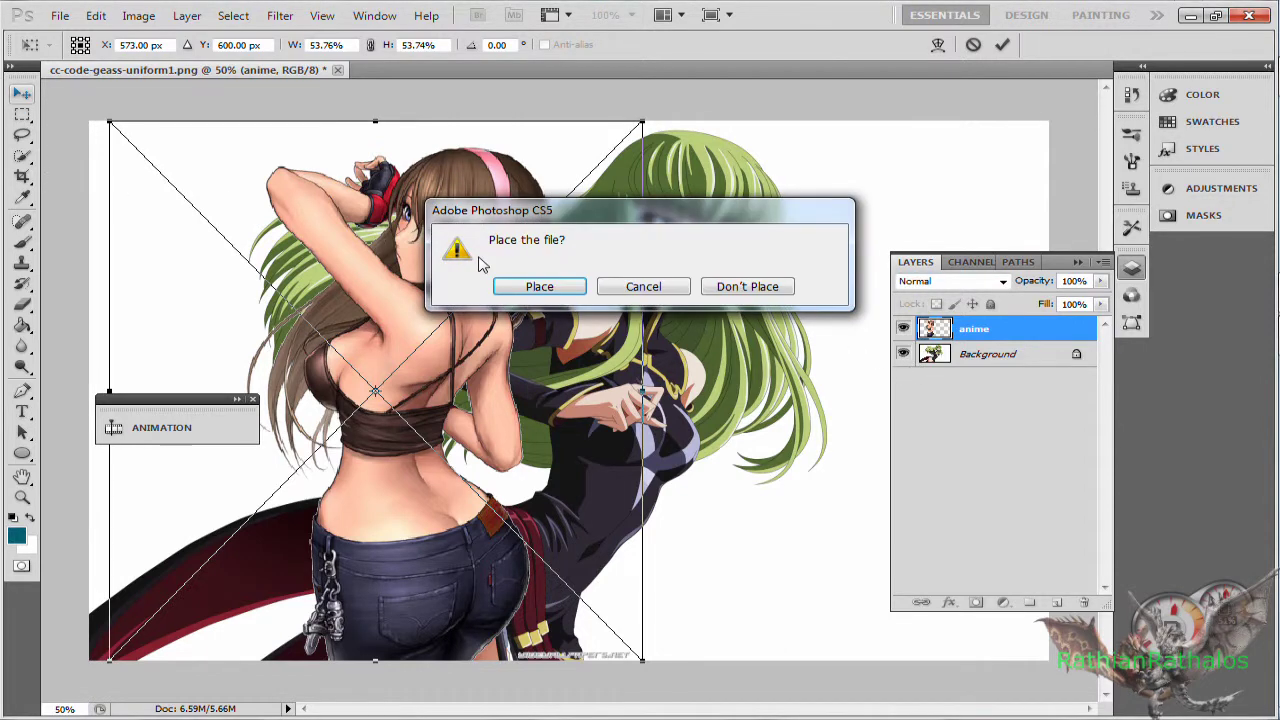
click(563, 286)
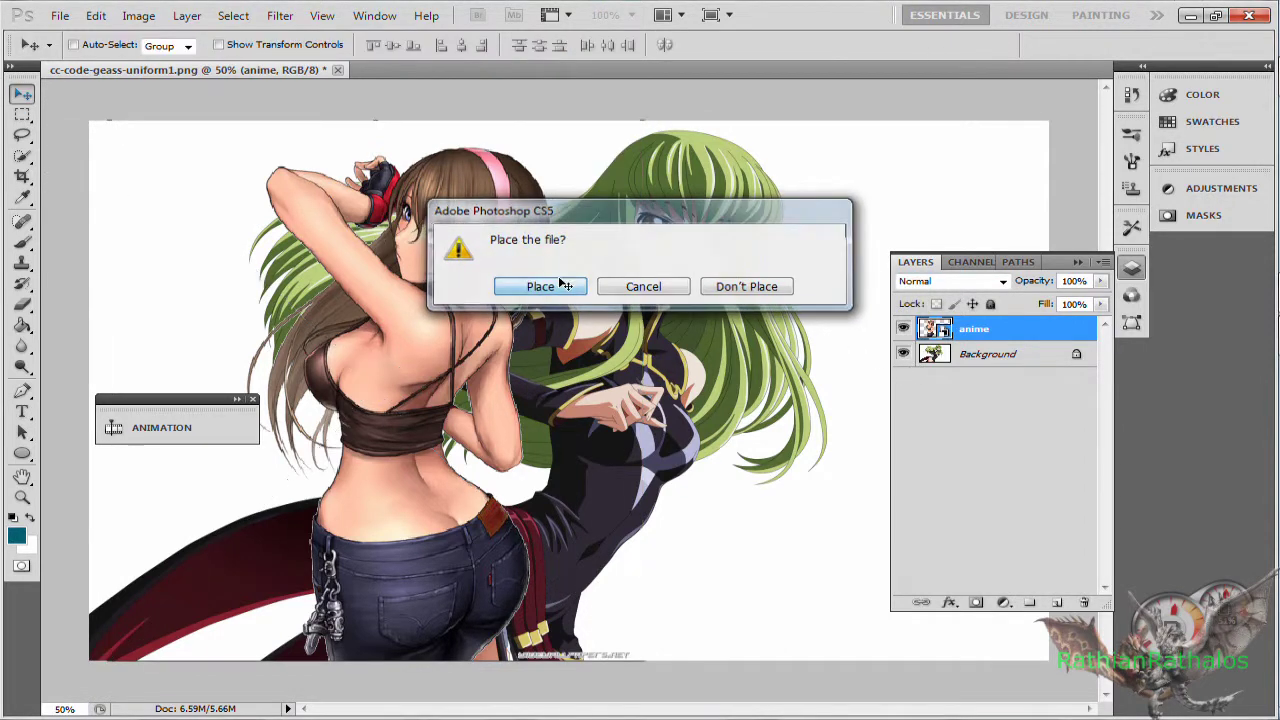
click(1000, 356)
- Duplicate the Background as 'layer 1' and set its blend mode to Color Dodge
right_click(1003, 359)
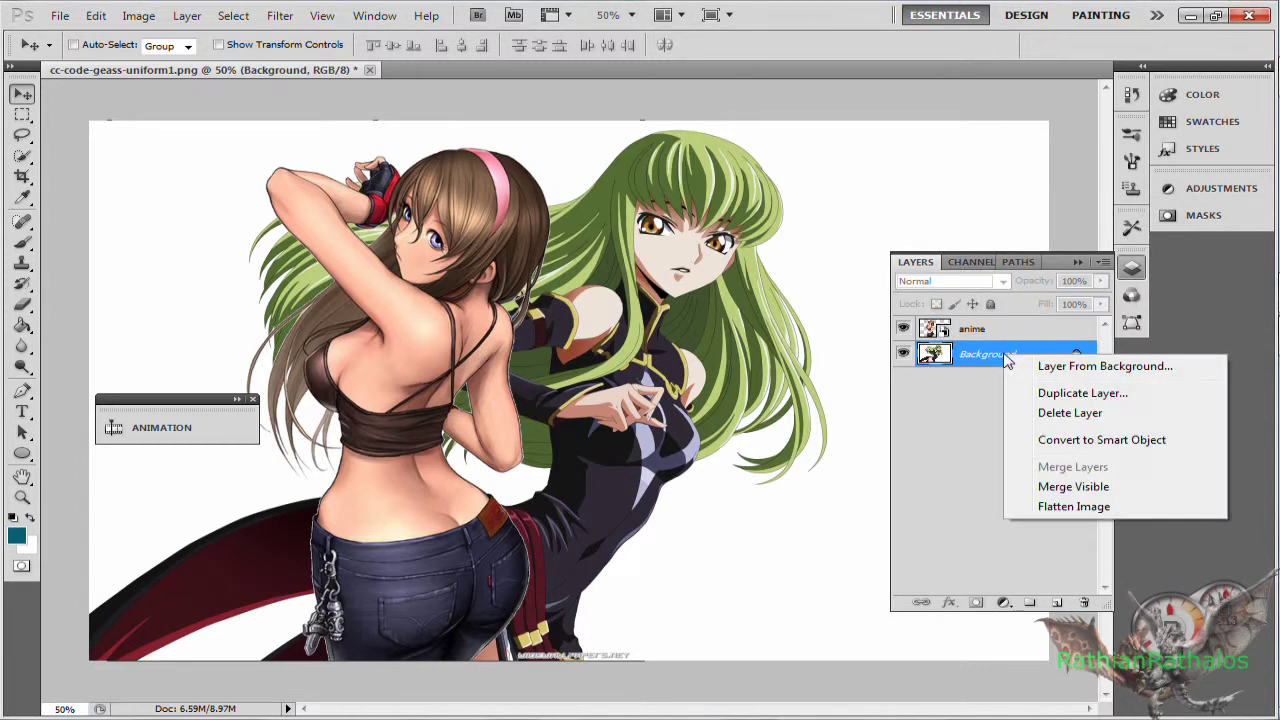
click(1042, 395)
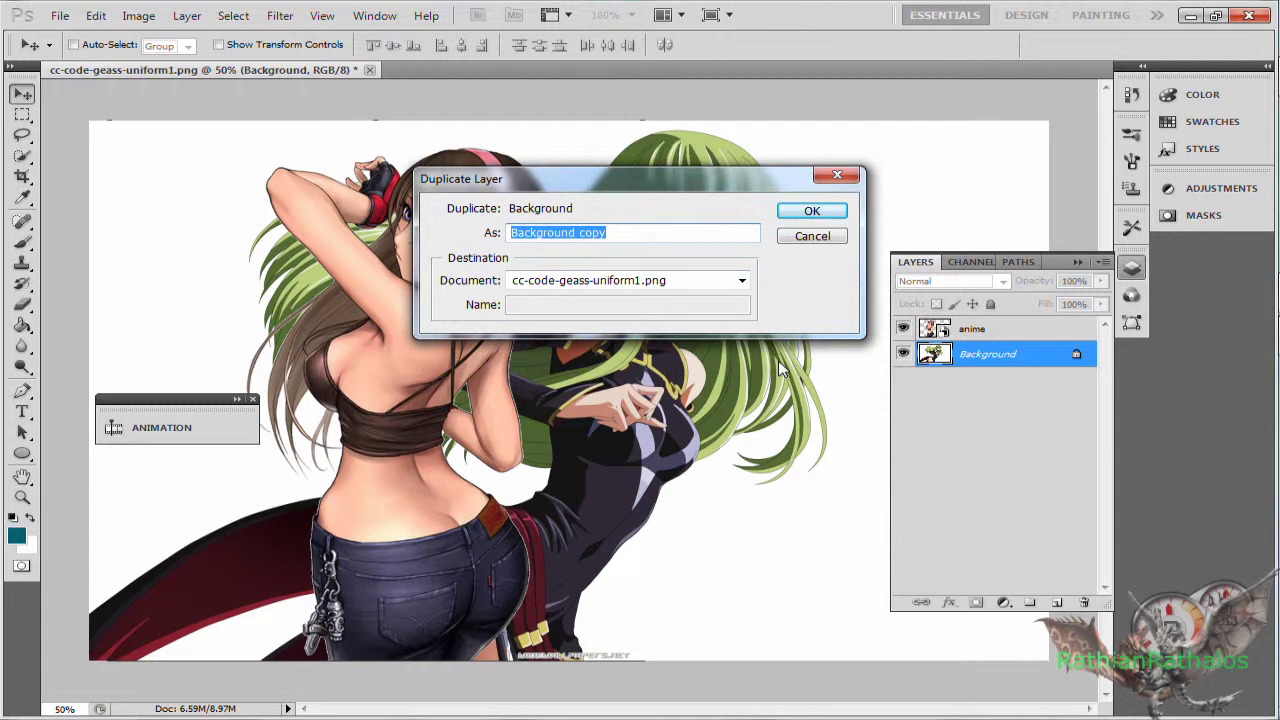
text(lay)
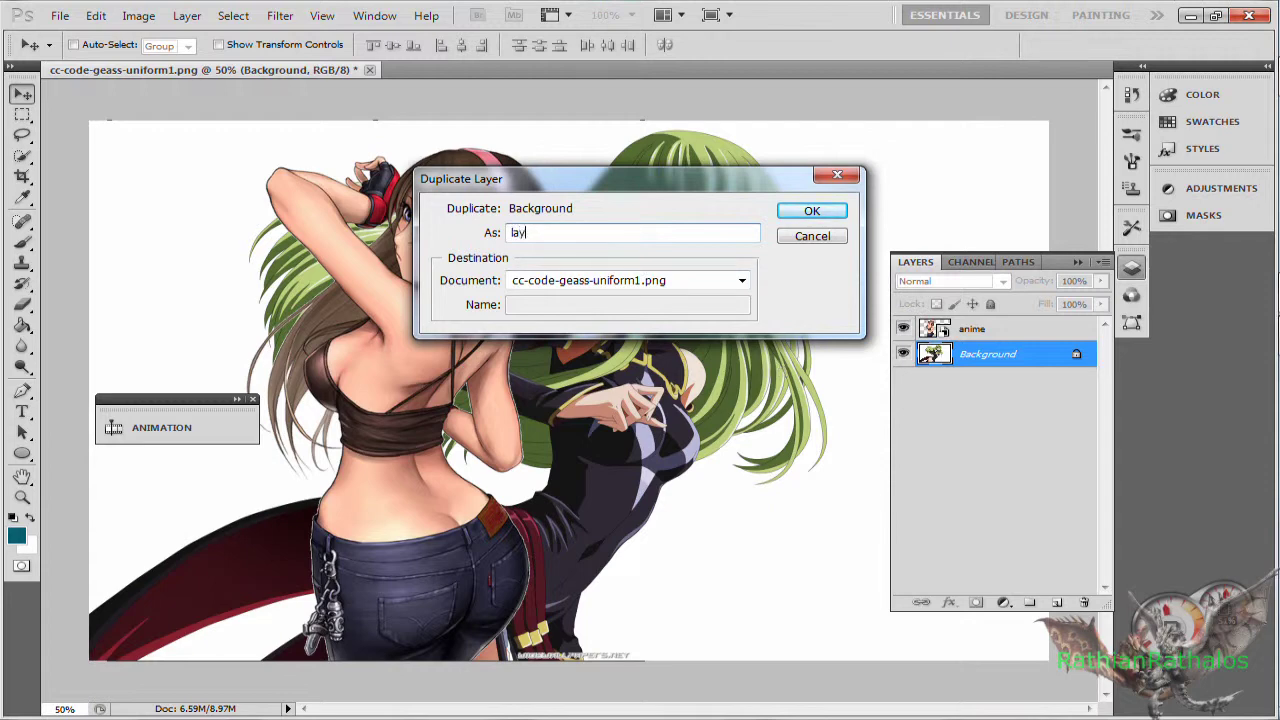
text(er 1)
key(Return)
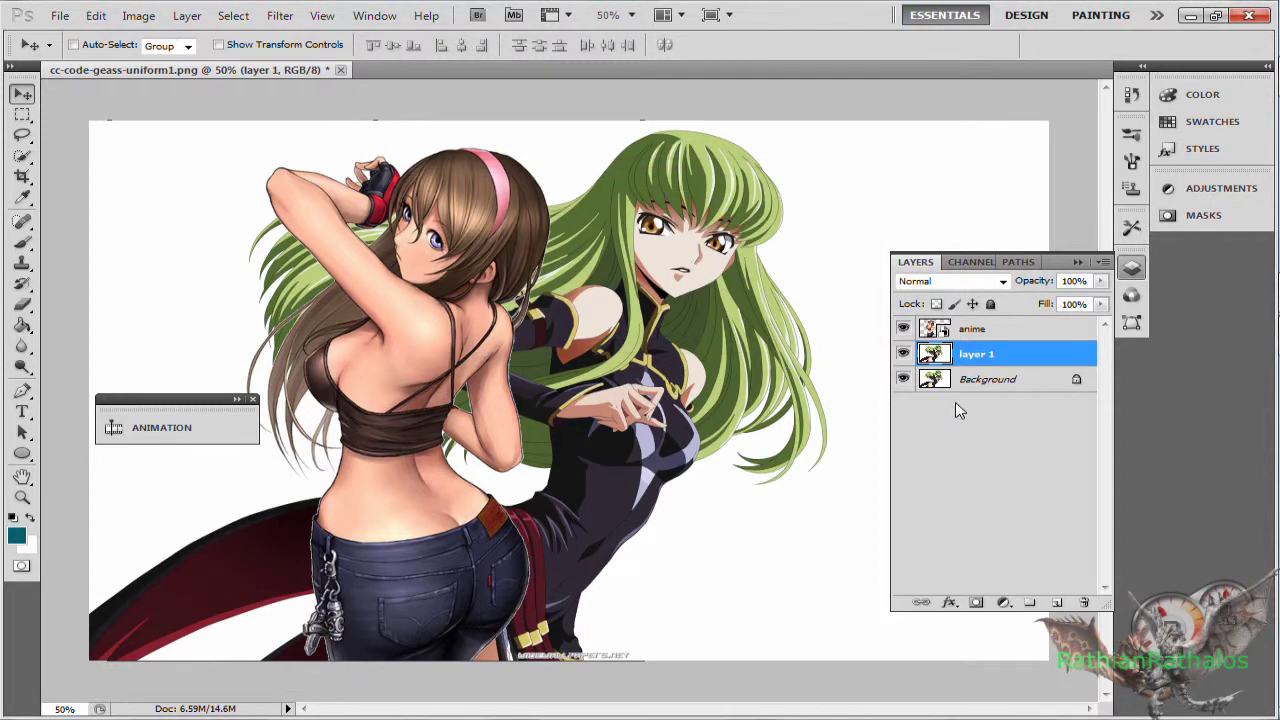
click(1001, 282)
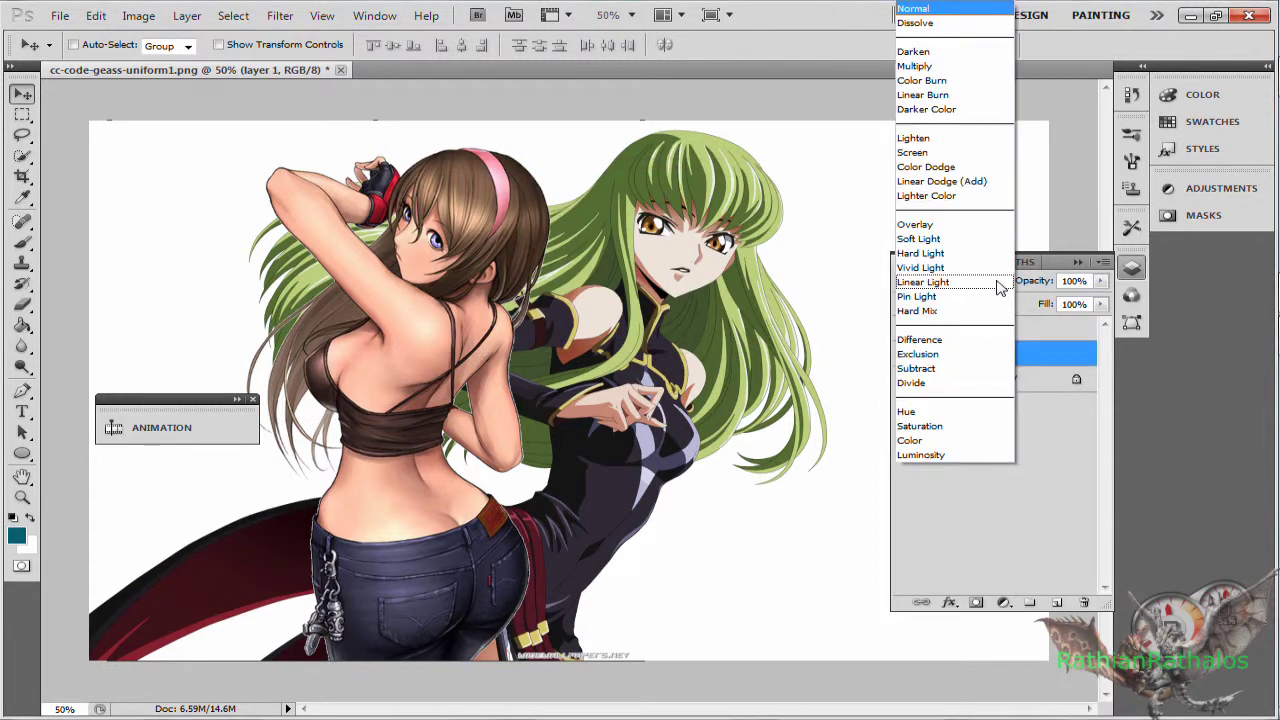
click(985, 167)
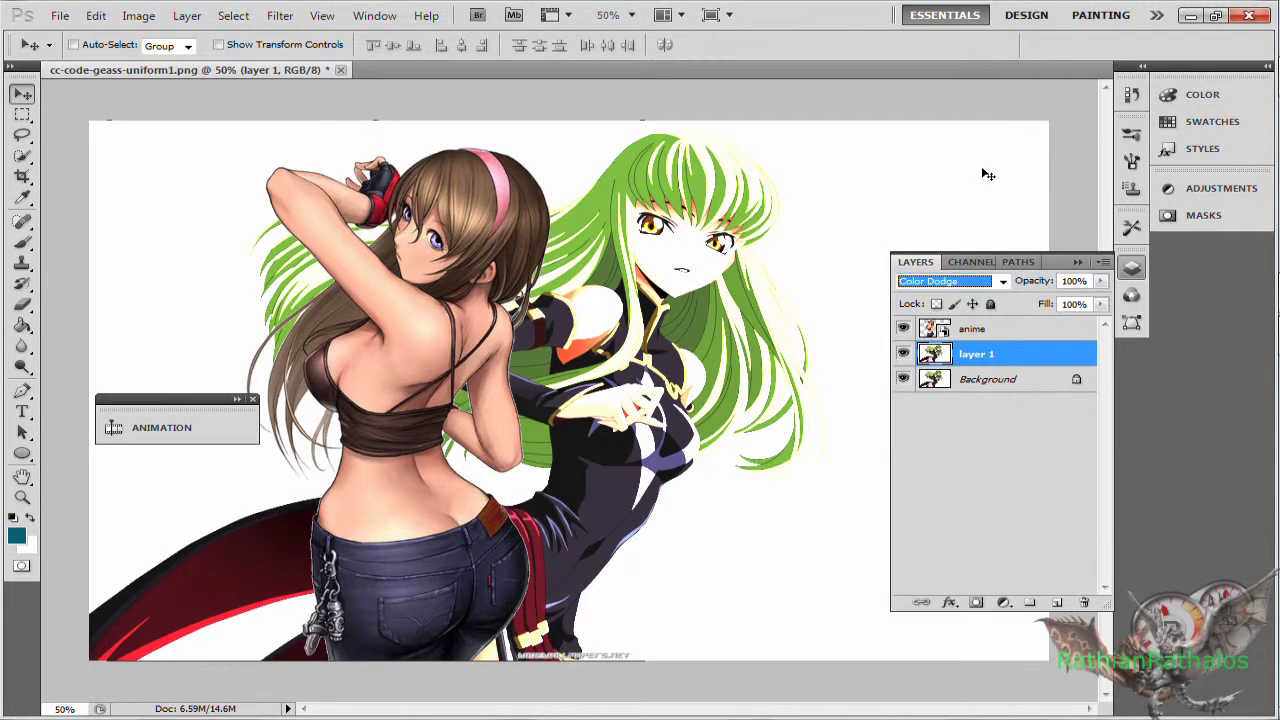
- Set the anime layer to Color Dodge and drag it over the figure
click(1004, 332)
click(1003, 283)
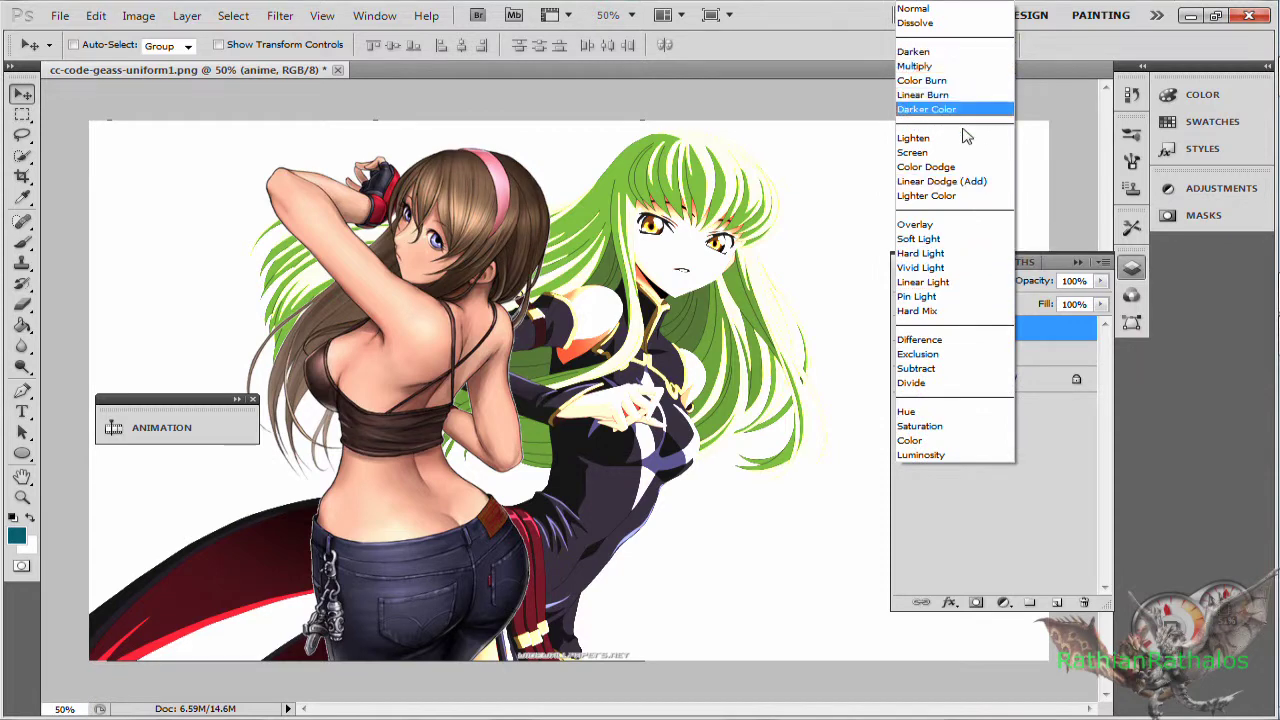
click(973, 168)
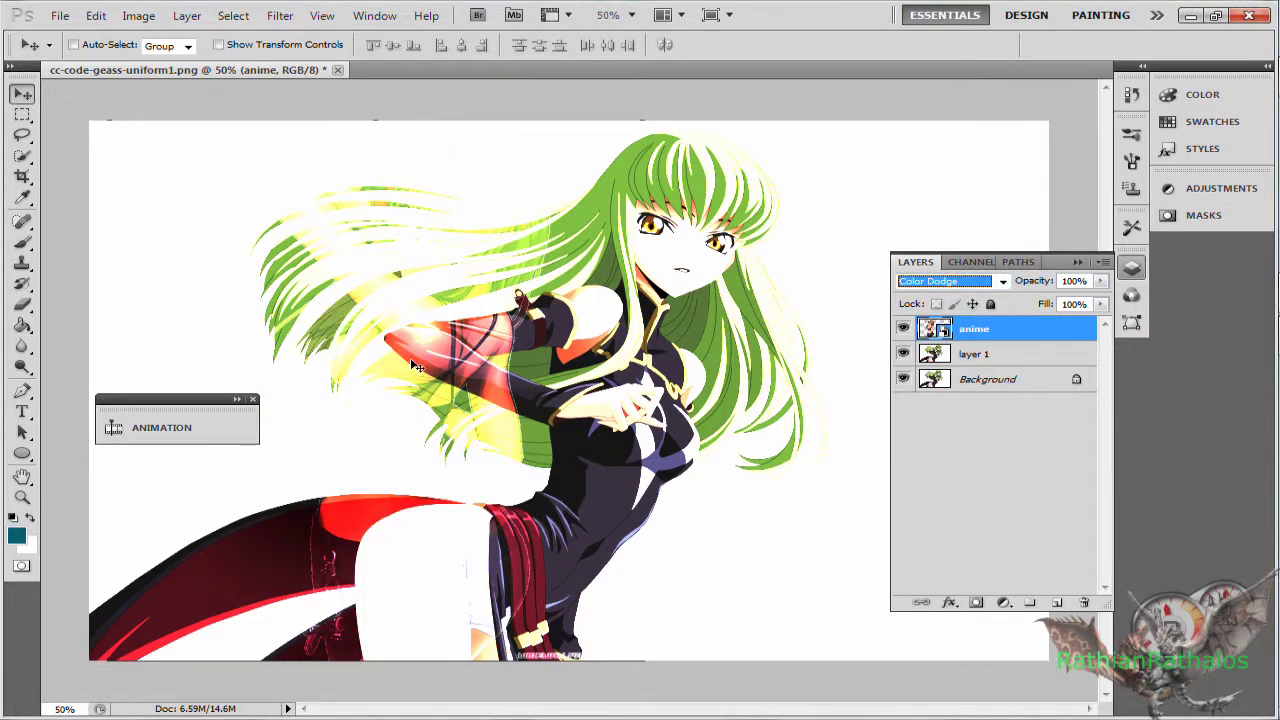
drag(418, 373, 445, 431)
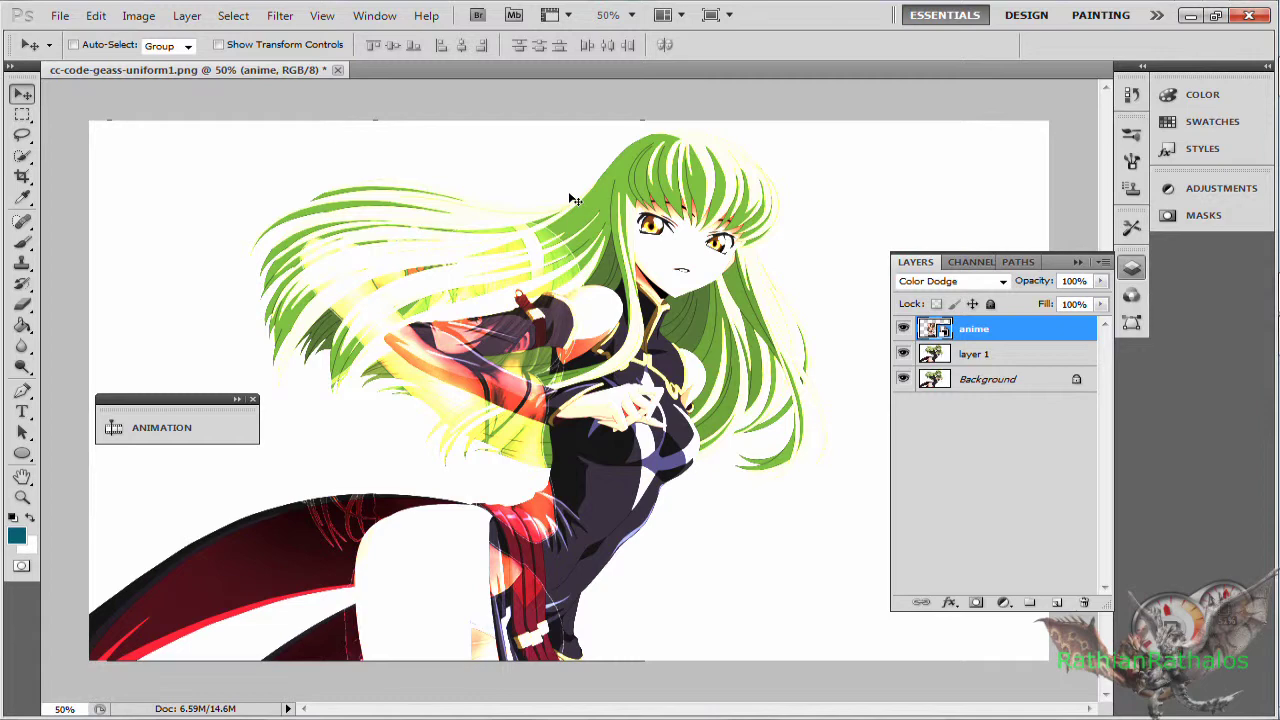
click(983, 357)
- Invert layer 1 and soften it with a 12-pixel Gaussian Blur
key(ctrl+i)
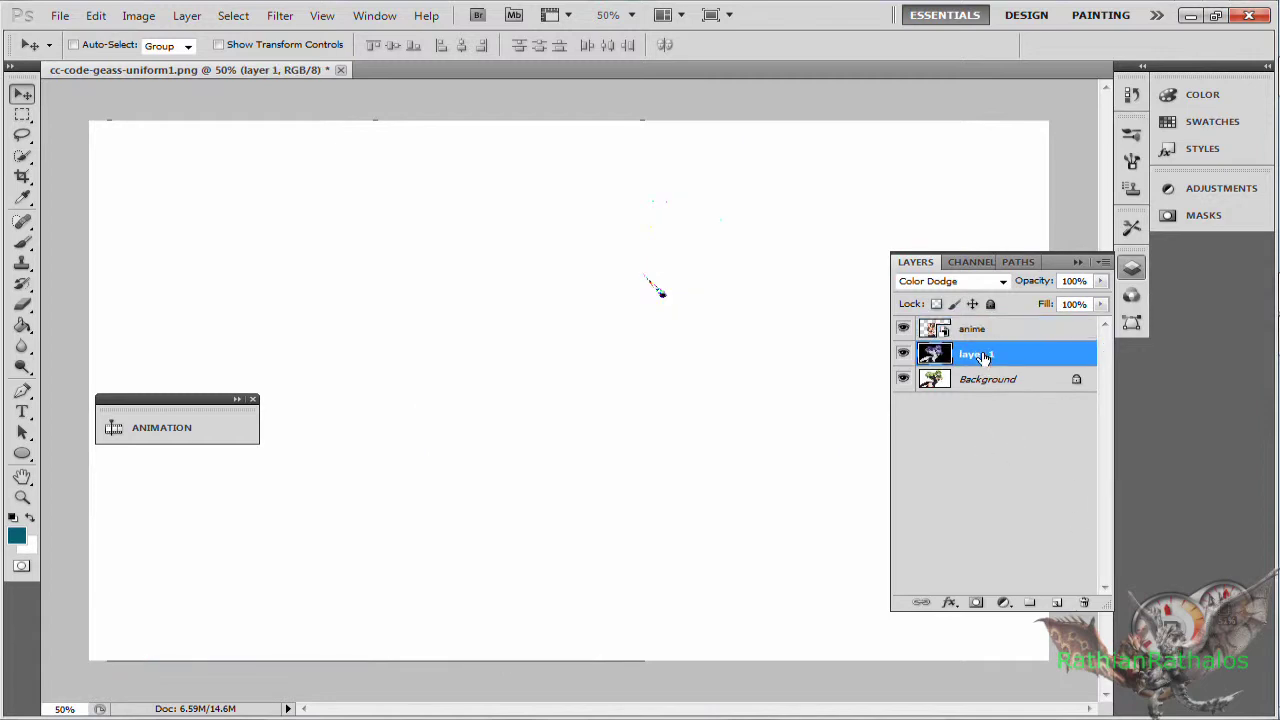
click(233, 16)
mouse_move(212, 22)
mouse_move(280, 16)
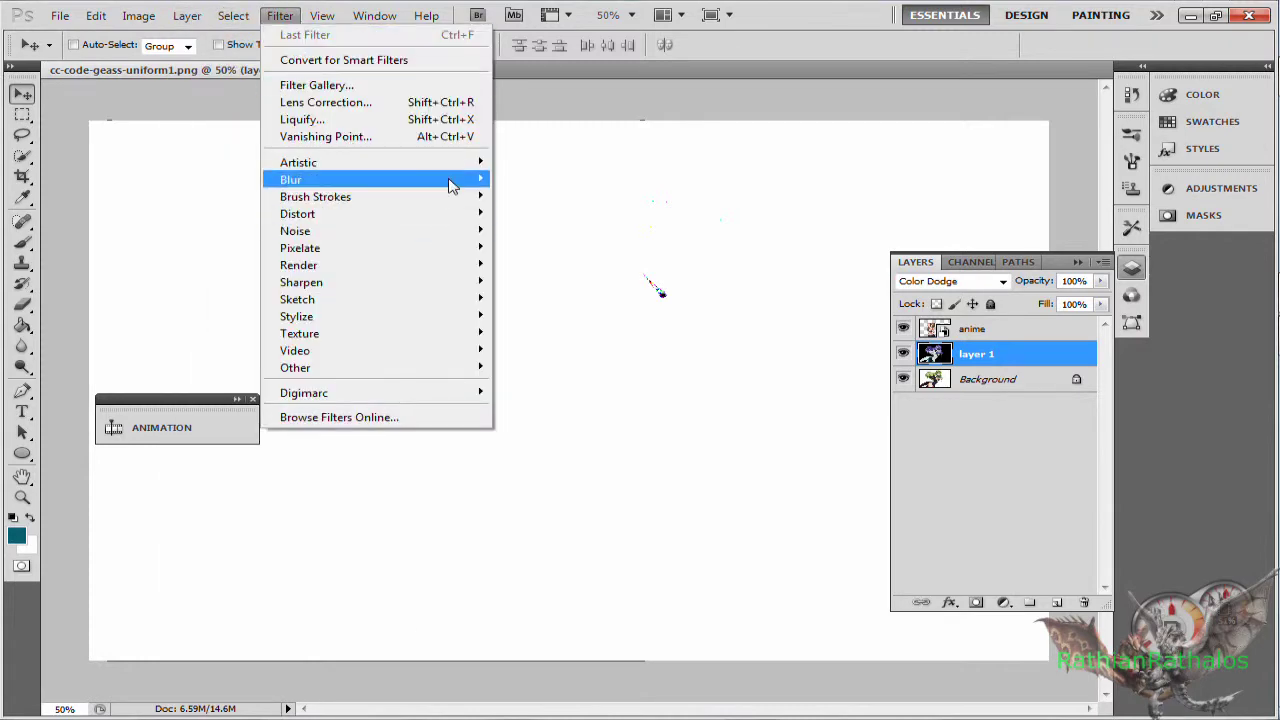
mouse_move(465, 179)
click(582, 248)
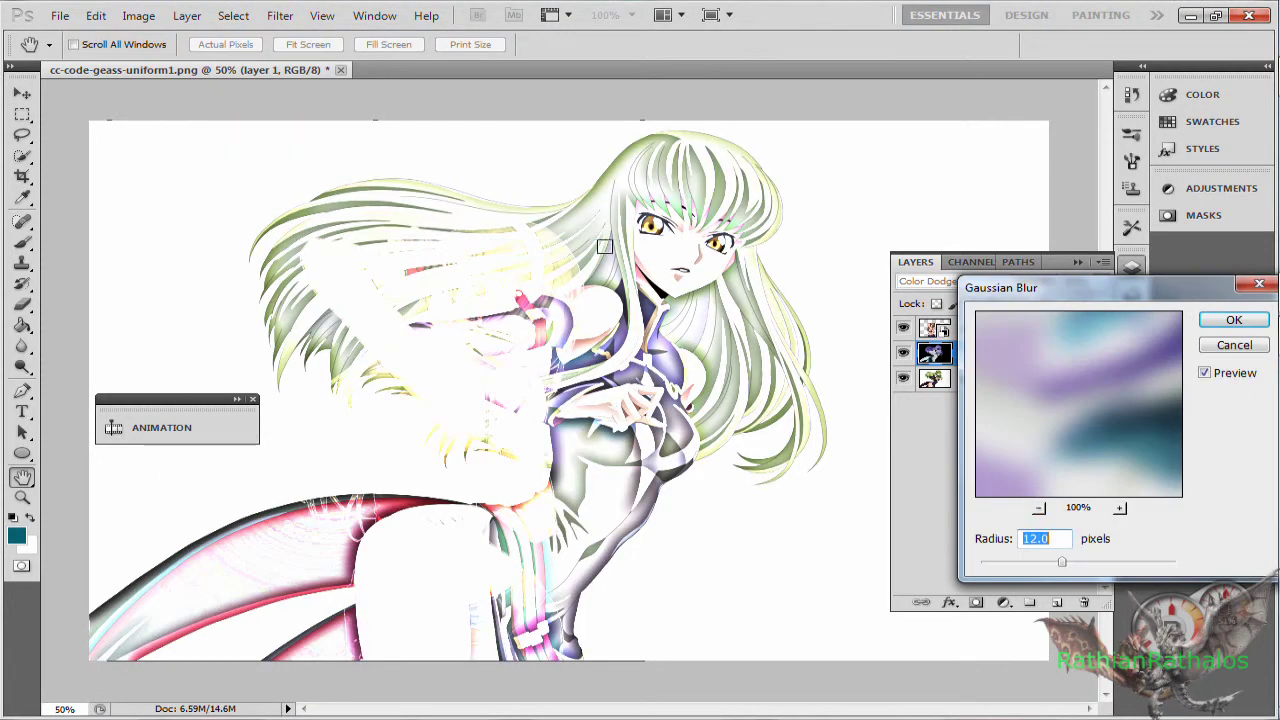
click(1225, 322)
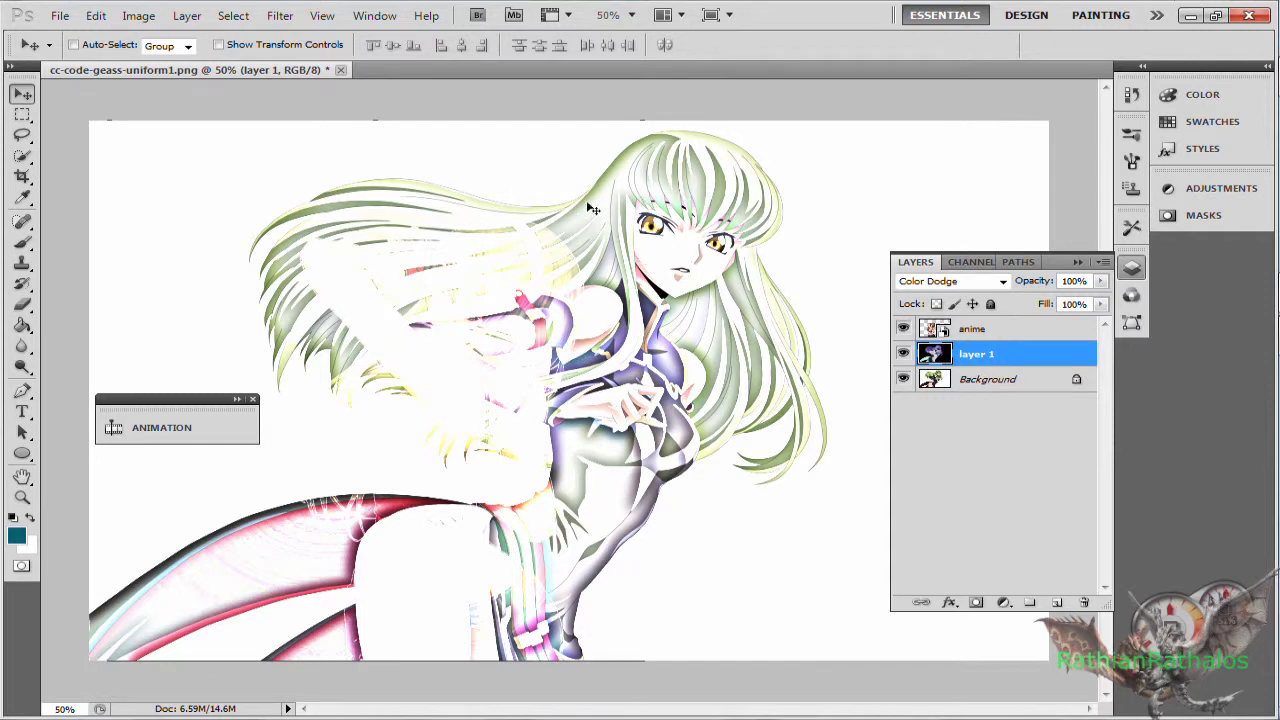
drag(491, 363, 490, 354)
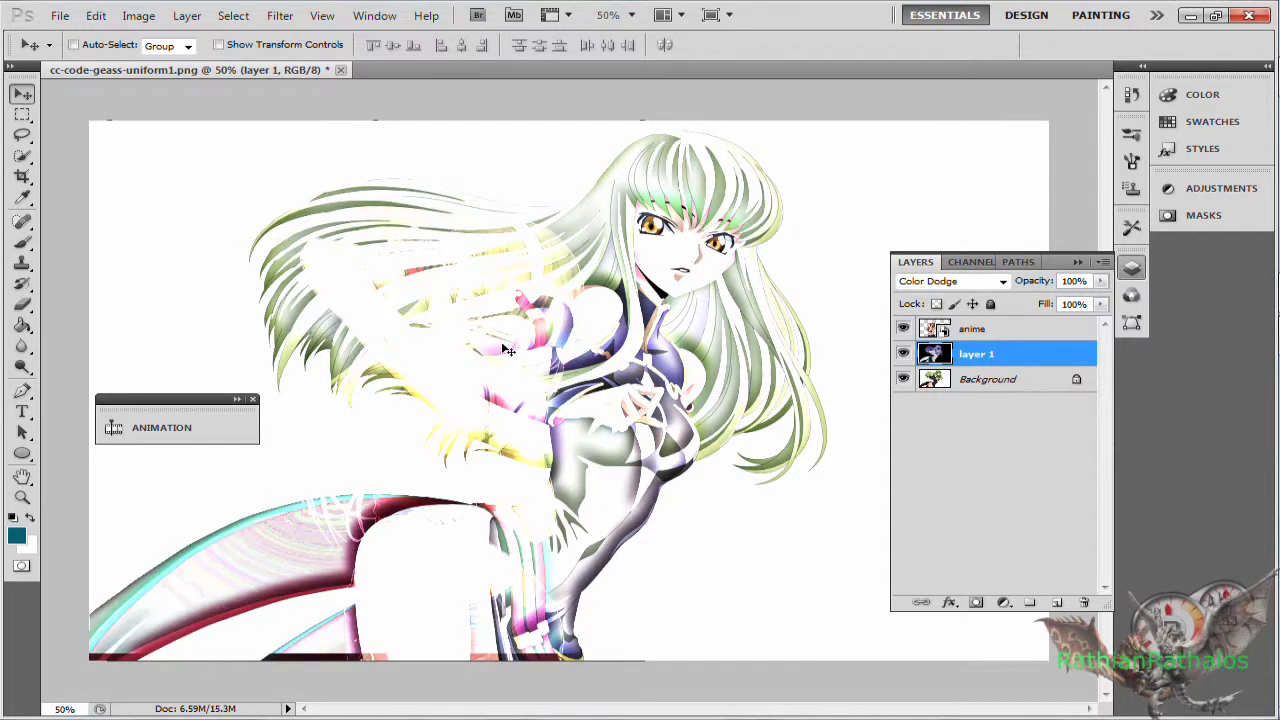
key(ctrl+z)
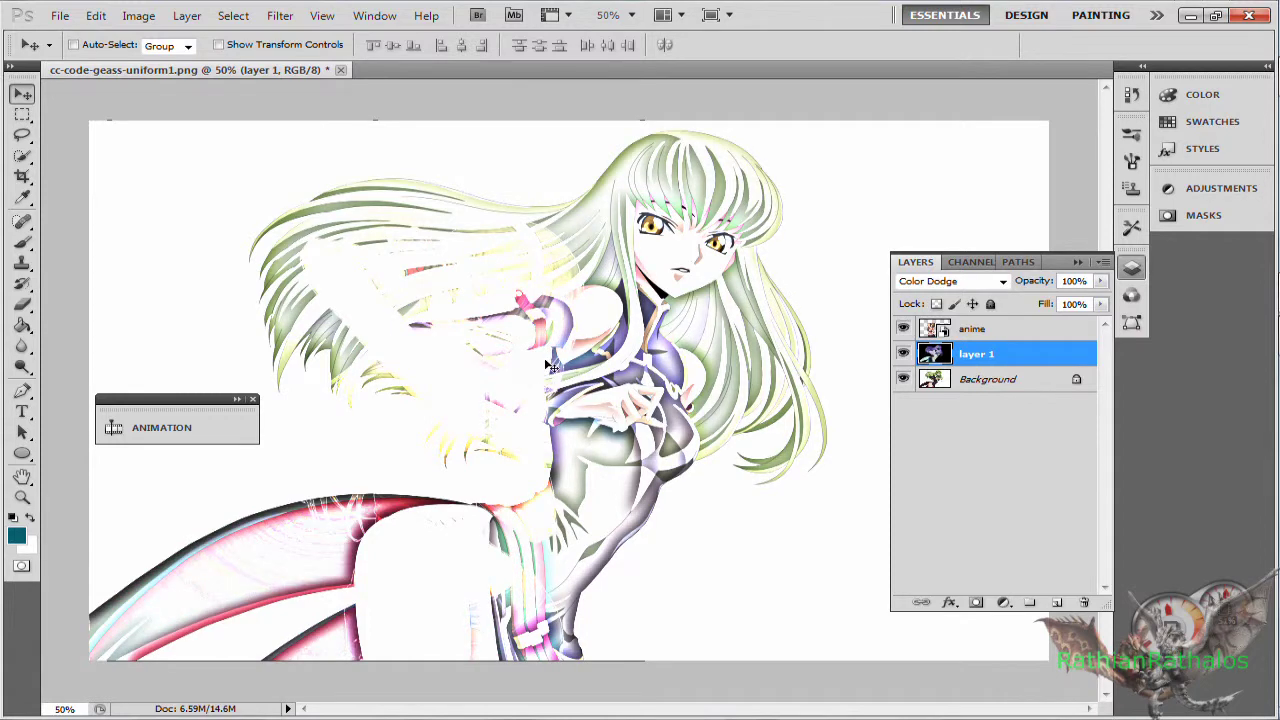
- Add a Hue/Saturation adjustment layer with Hue -39 and Saturation +32
click(1004, 603)
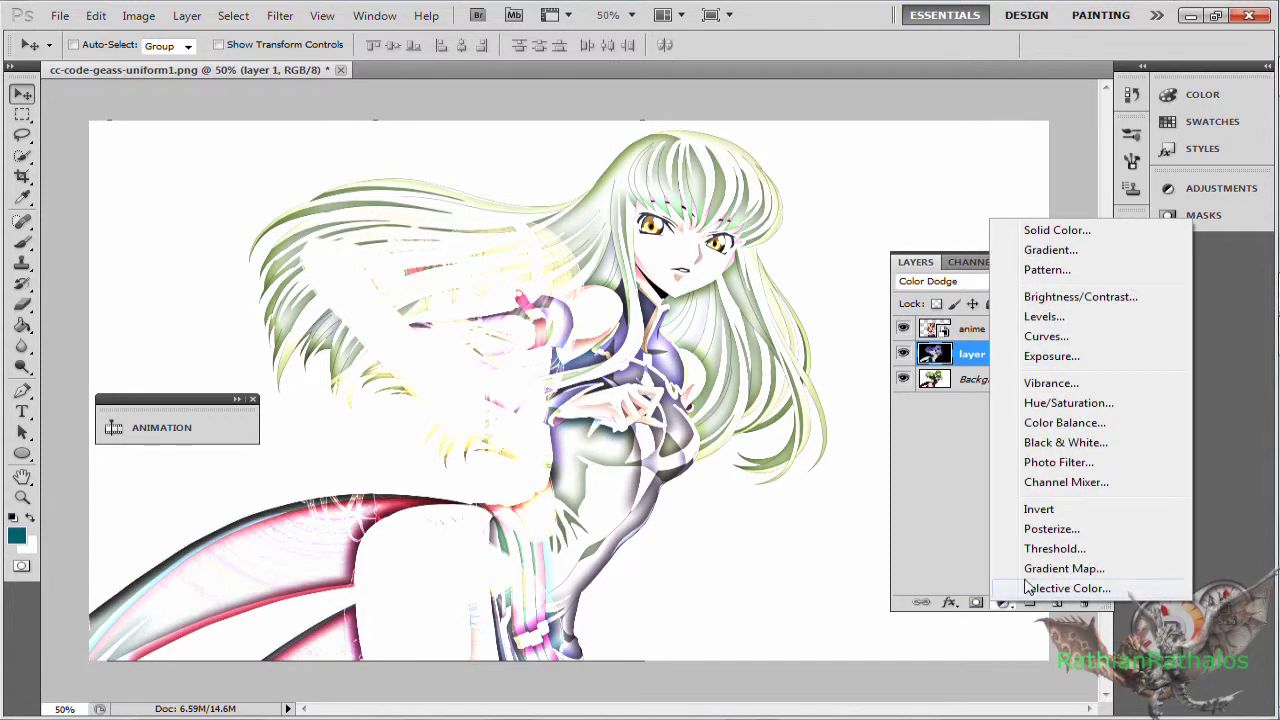
click(1055, 405)
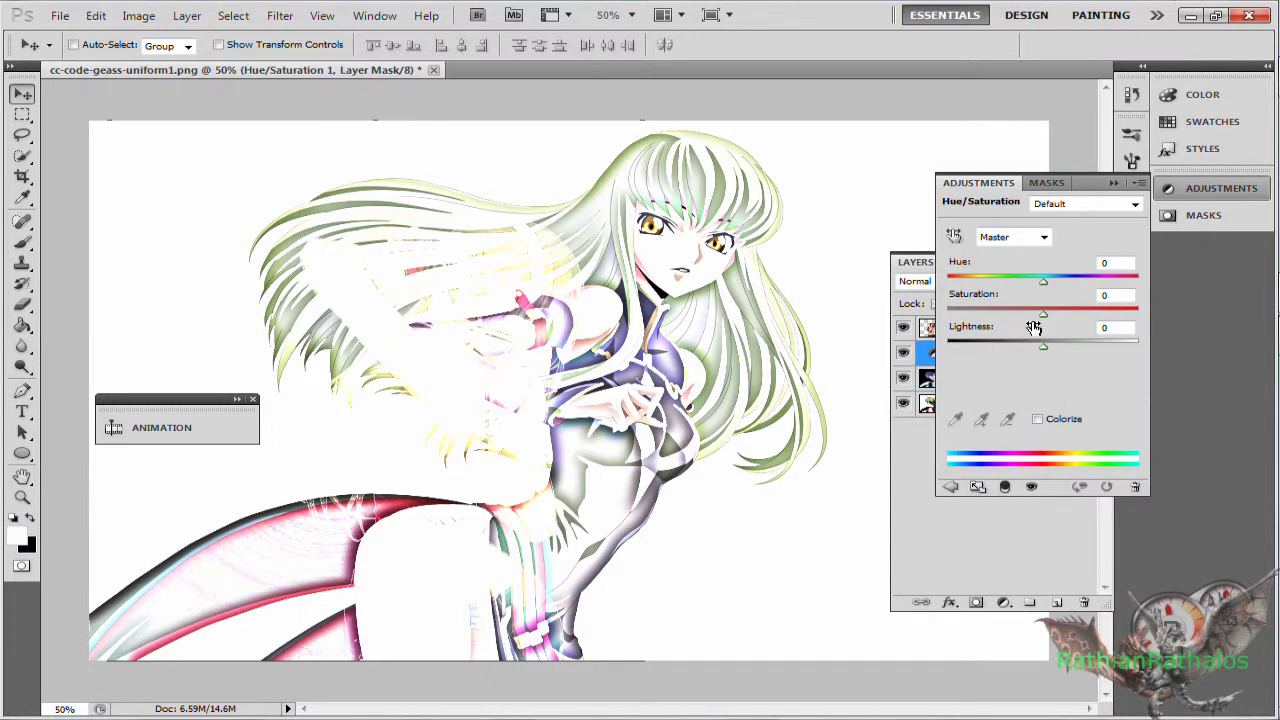
drag(1044, 283, 1012, 284)
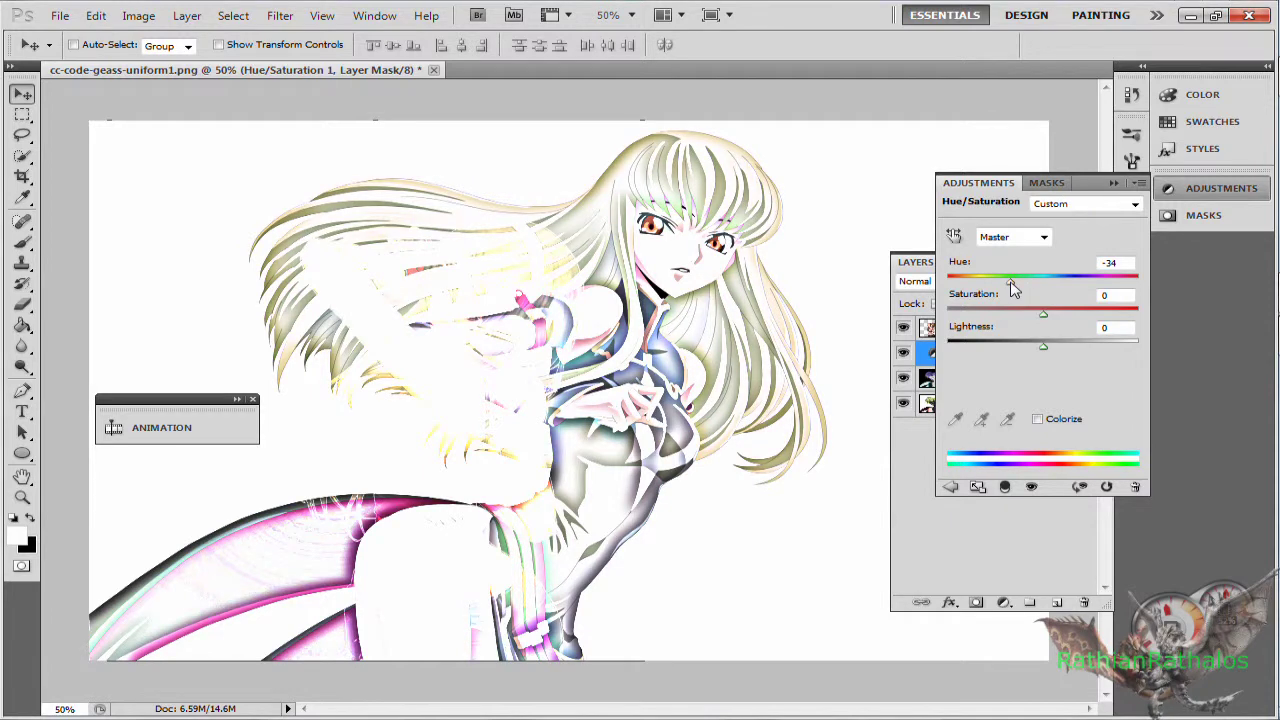
drag(1013, 288, 1073, 318)
click(1037, 420)
click(1037, 420)
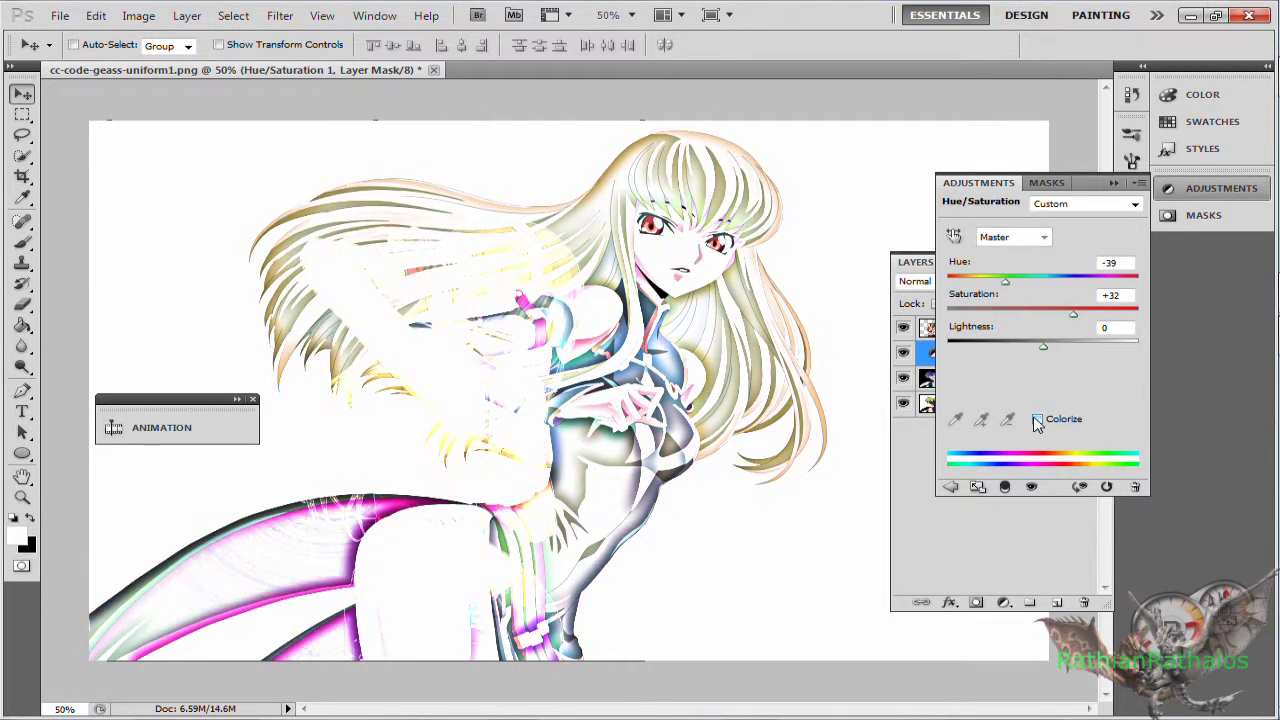
click(1113, 183)
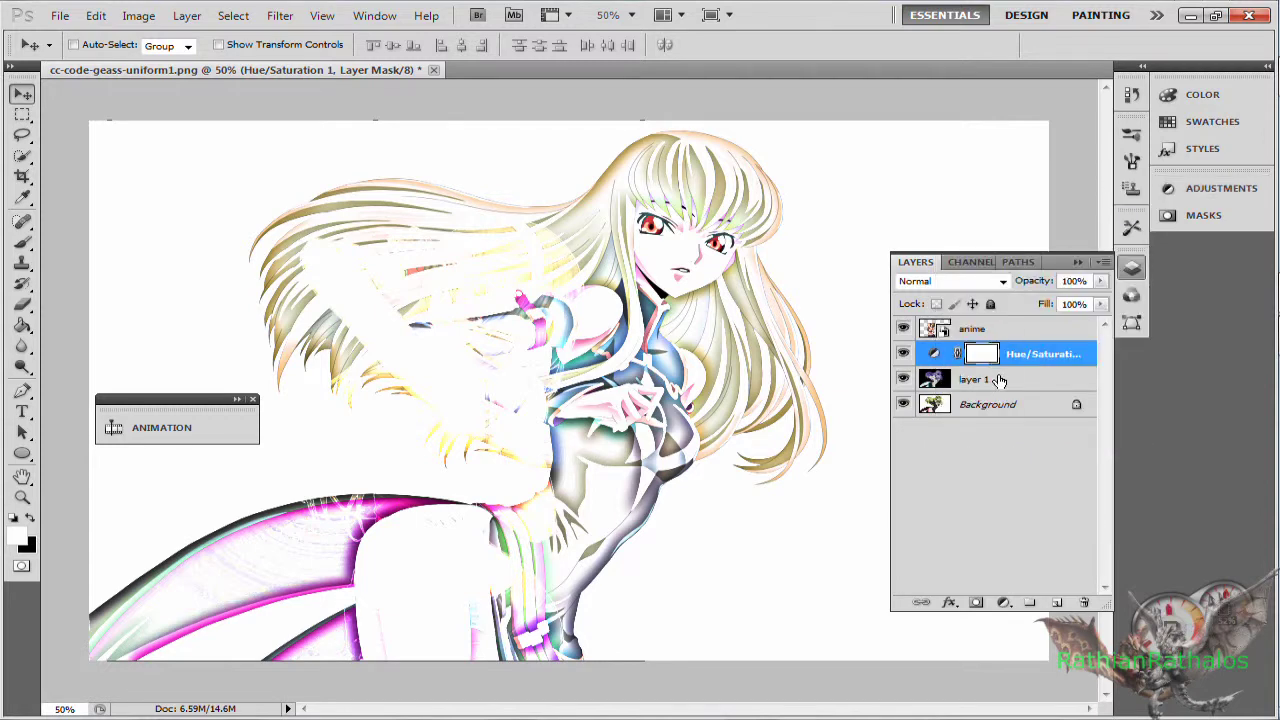
- Set the anime layer's blend mode back to Normal
click(995, 335)
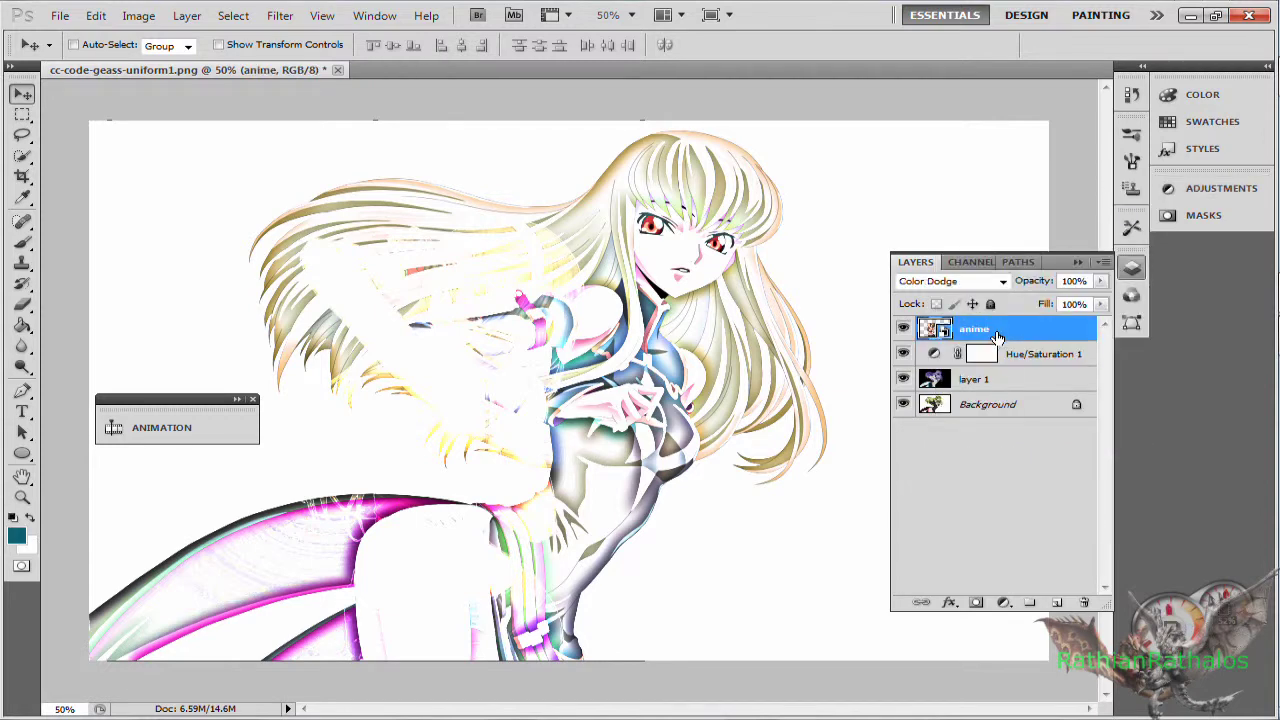
right_click(997, 337)
click(970, 419)
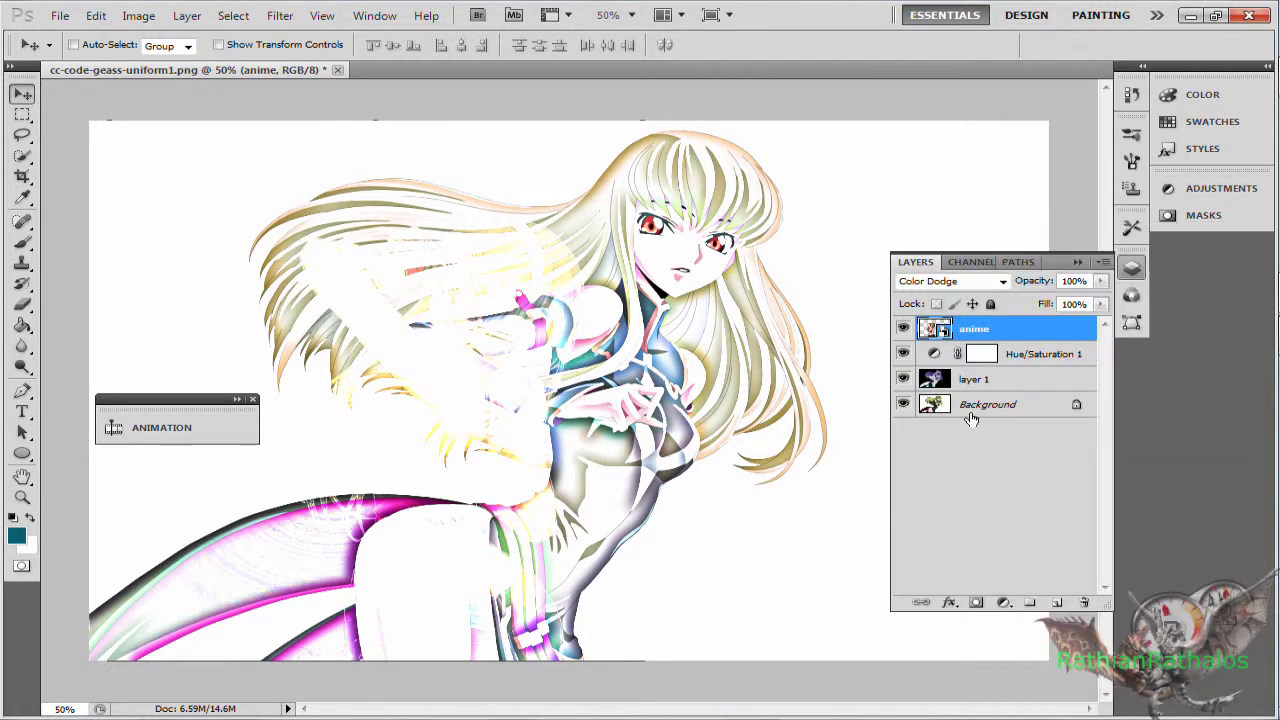
click(1003, 284)
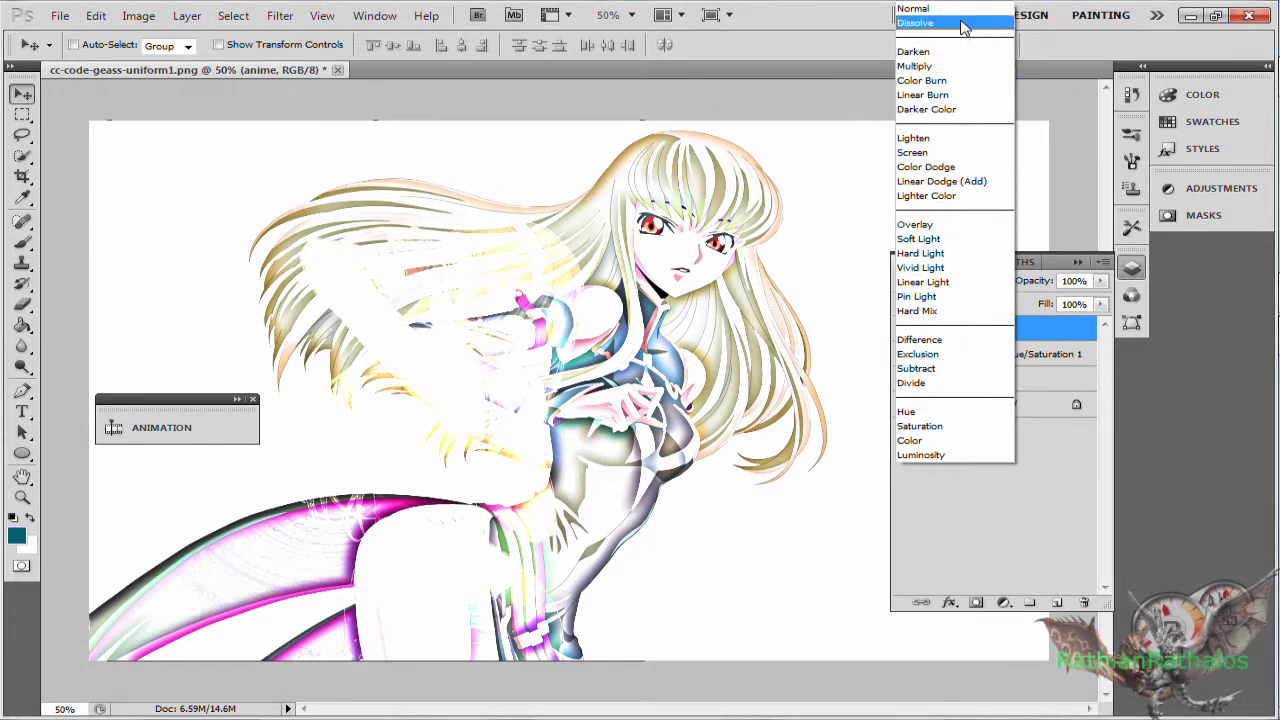
click(912, 8)
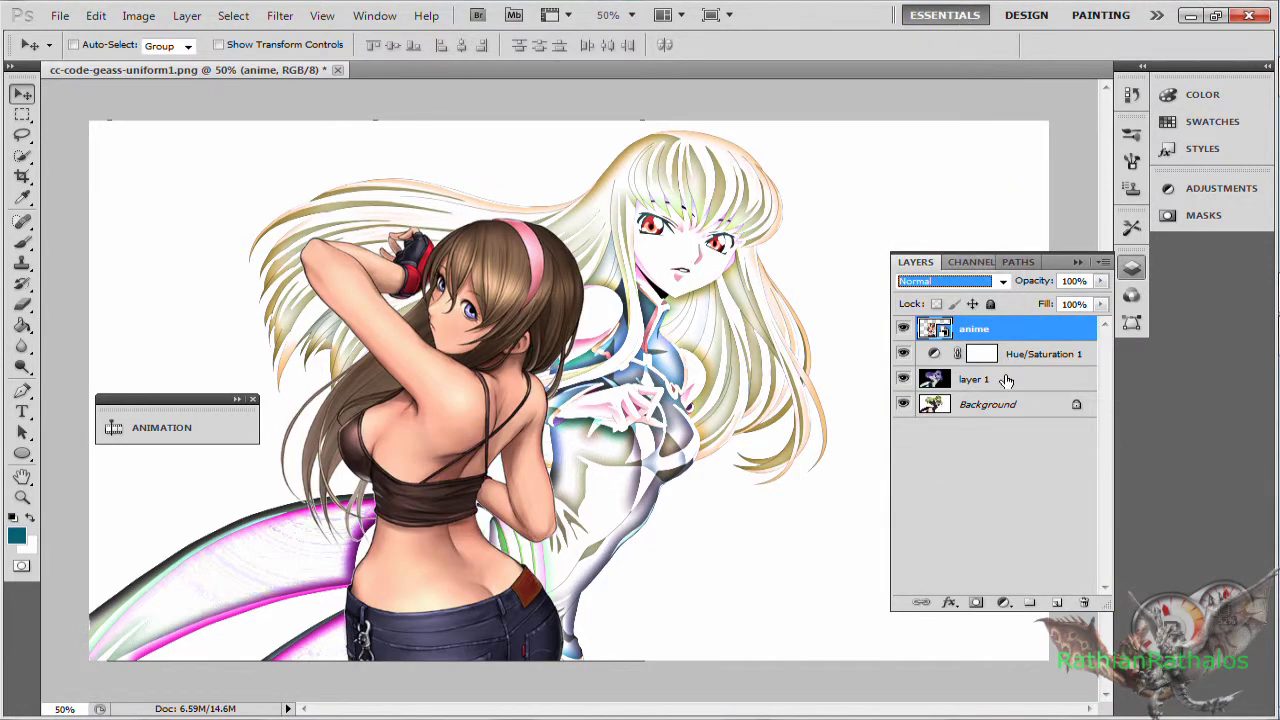
- Move the anime layer beneath layer 1 in the Layers panel
drag(997, 335, 986, 388)
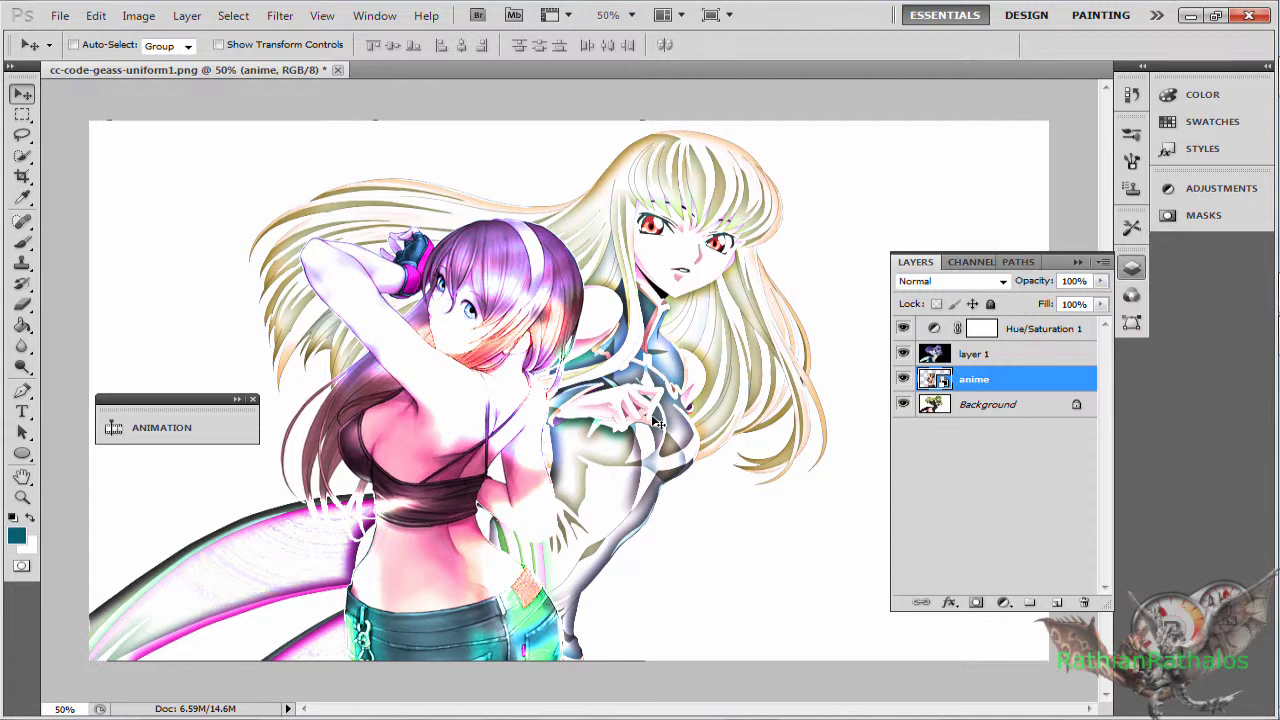
click(962, 364)
mouse_move(694, 362)
mouse_down()
mouse_move(680, 370)
mouse_move(688, 362)
mouse_up()
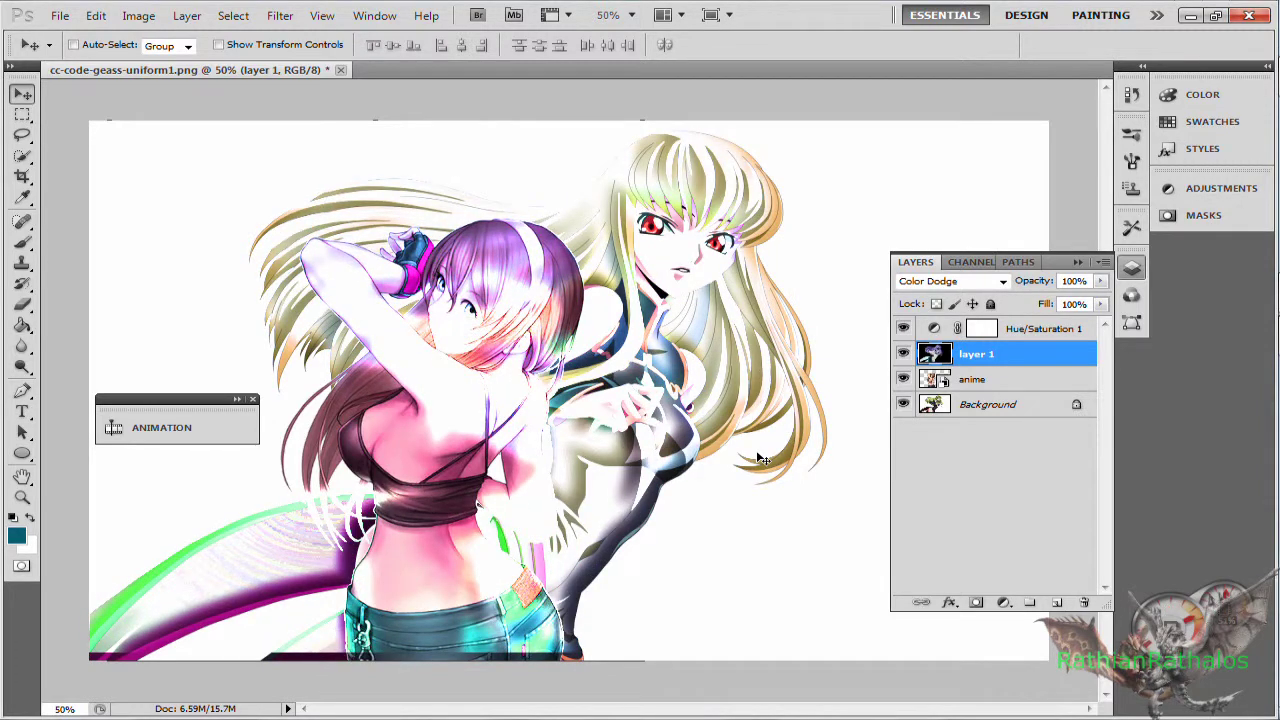
key(ctrl+z)
- Shift layer 1 rightward on the canvas to offset the dodge glow
click(973, 410)
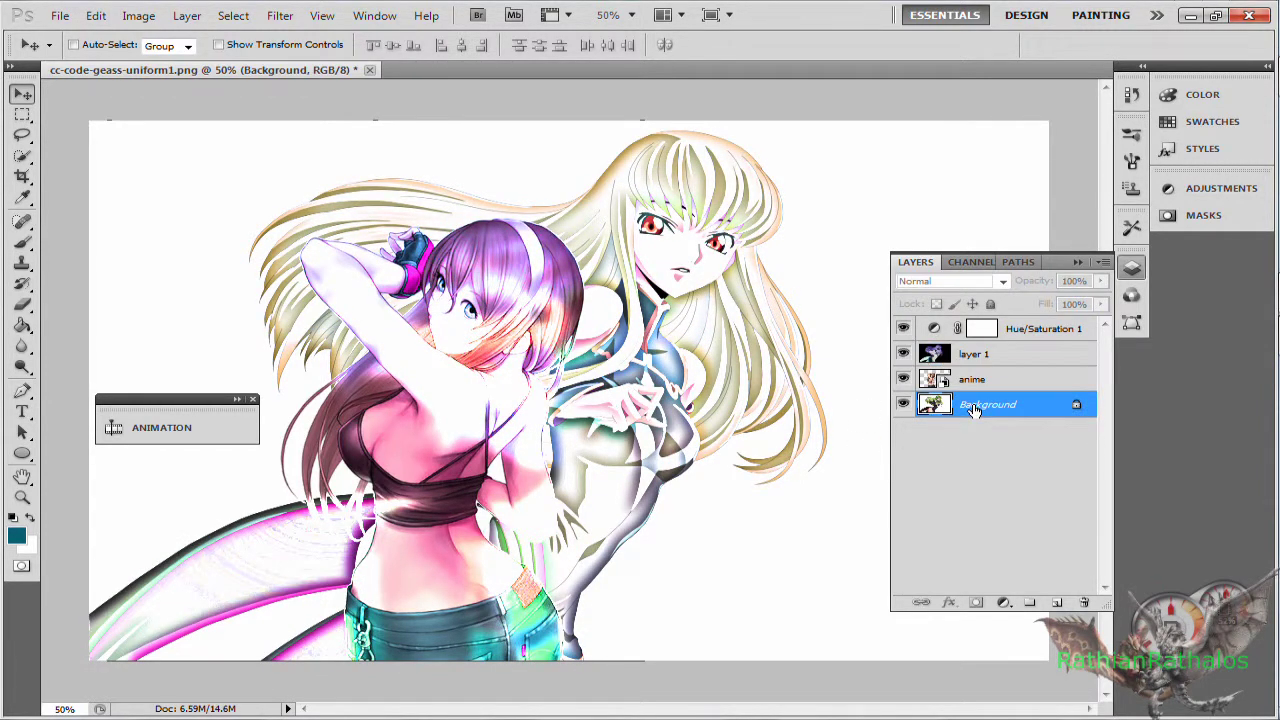
click(715, 425)
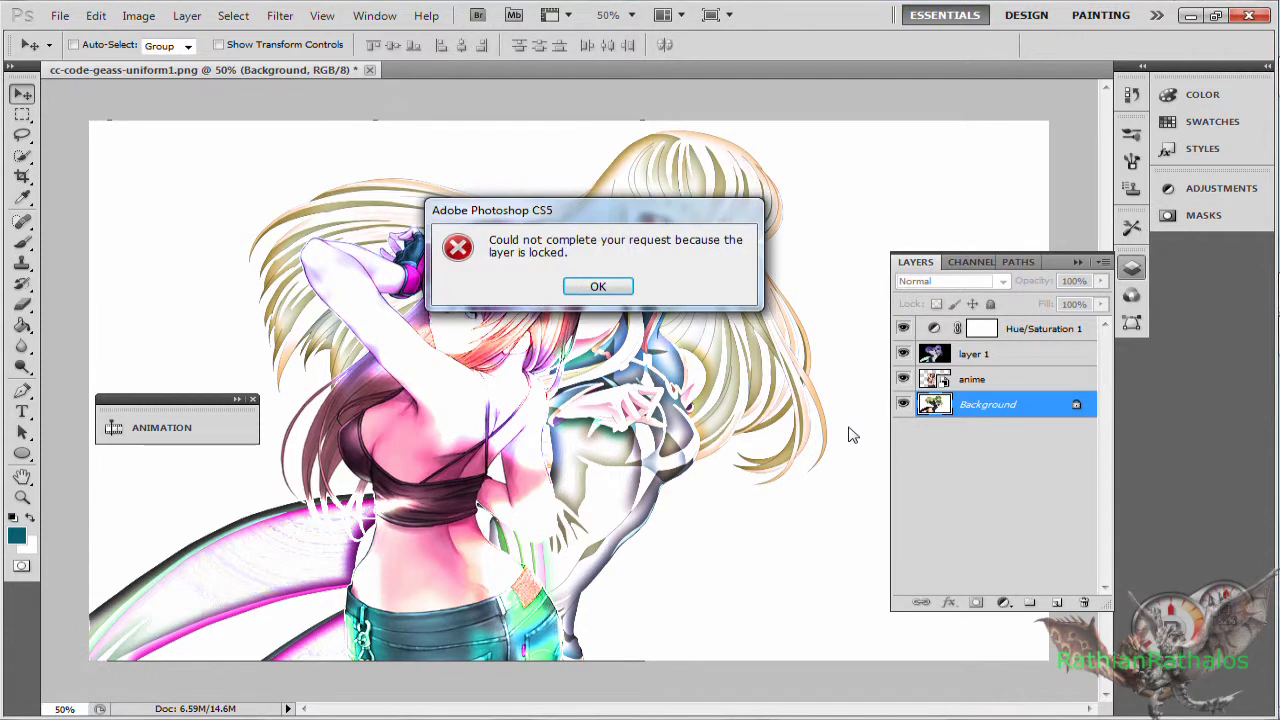
click(632, 293)
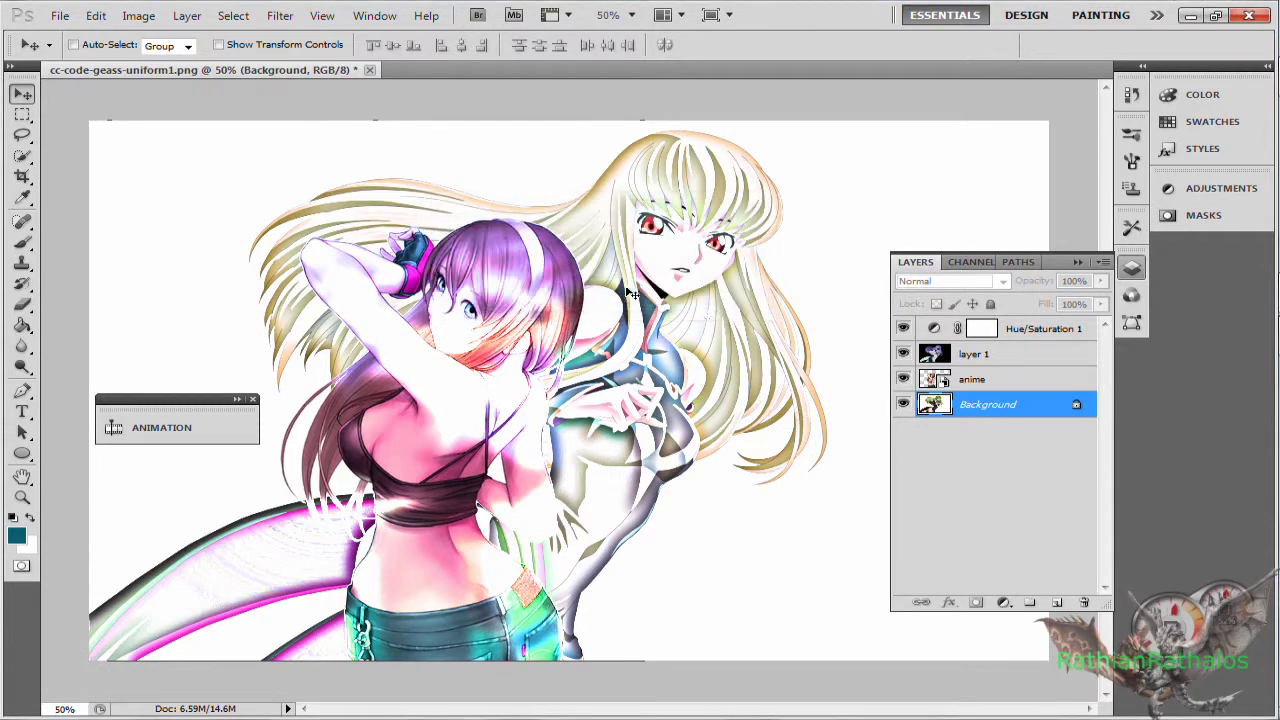
click(960, 356)
drag(655, 388, 783, 380)
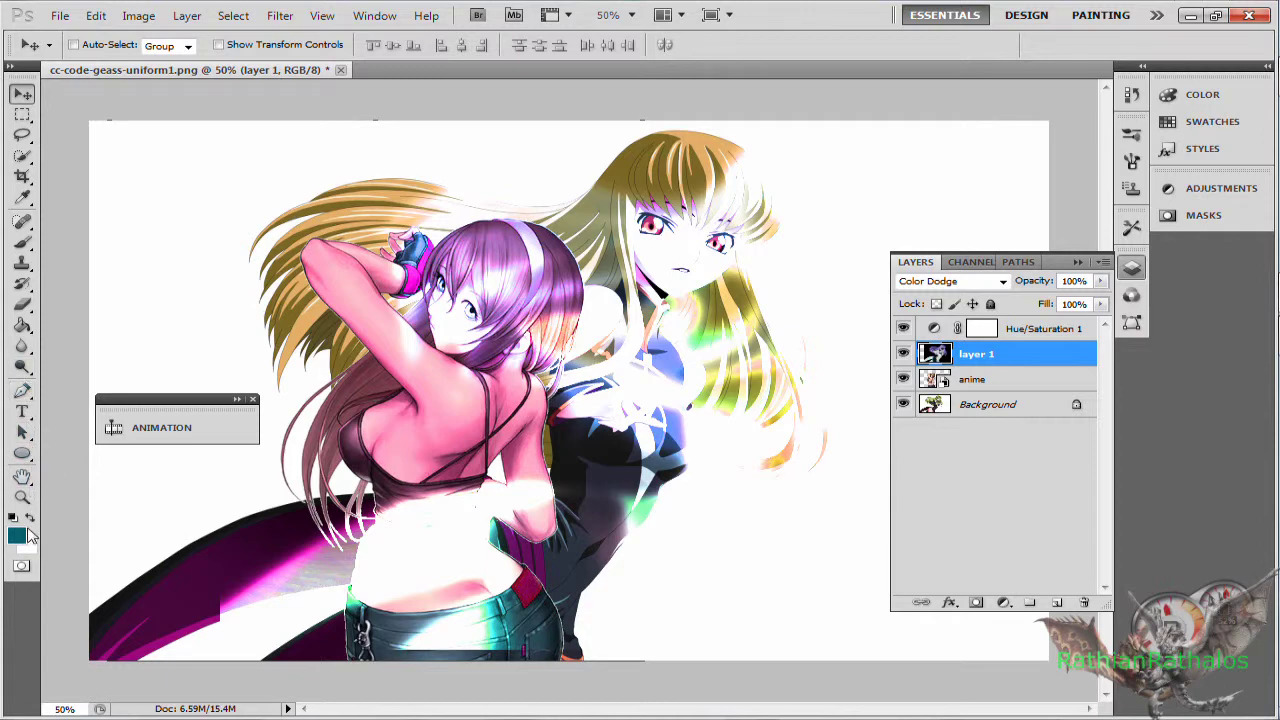
- Rasterize the anime layer and Paint Bucket its white surroundings bright green
click(26, 326)
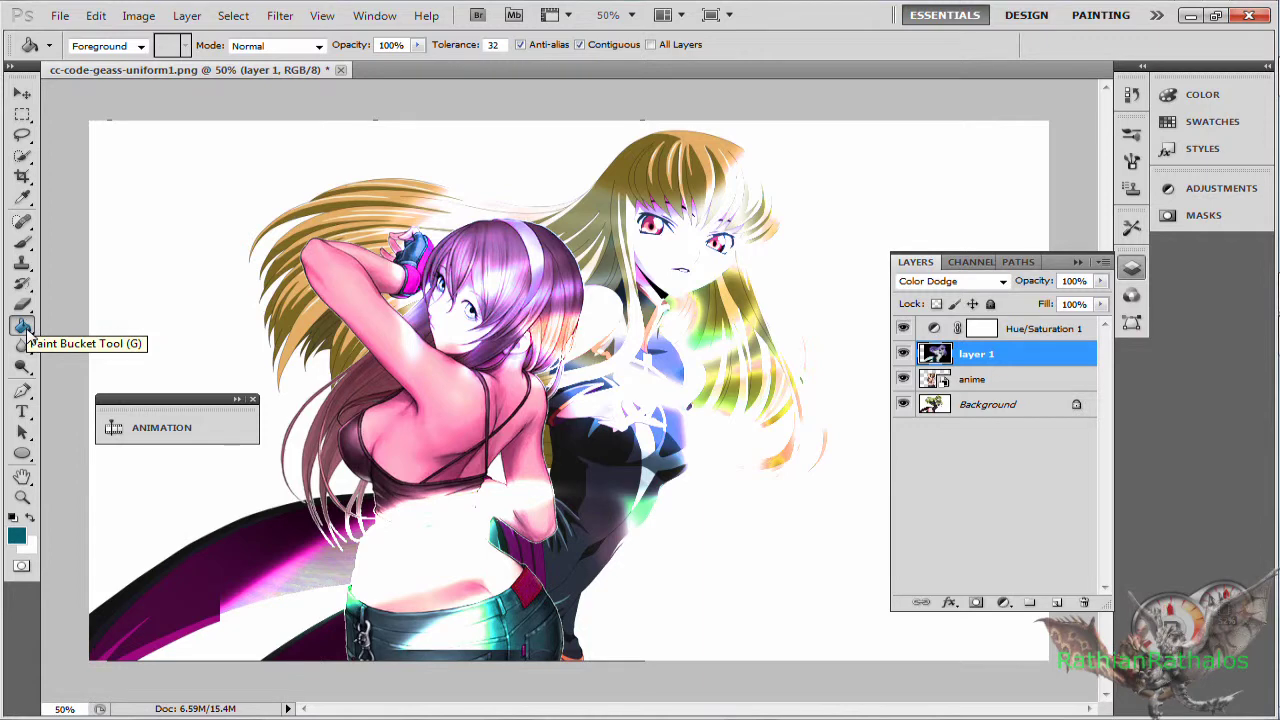
right_click(26, 330)
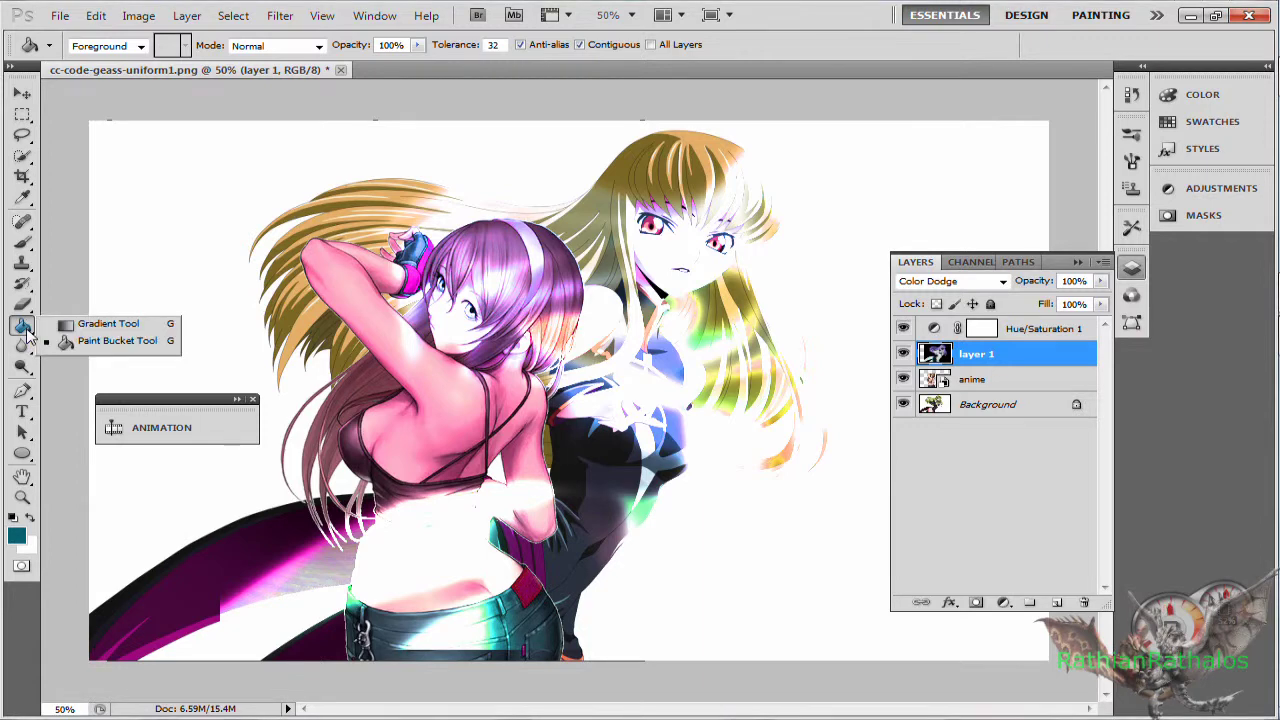
click(128, 342)
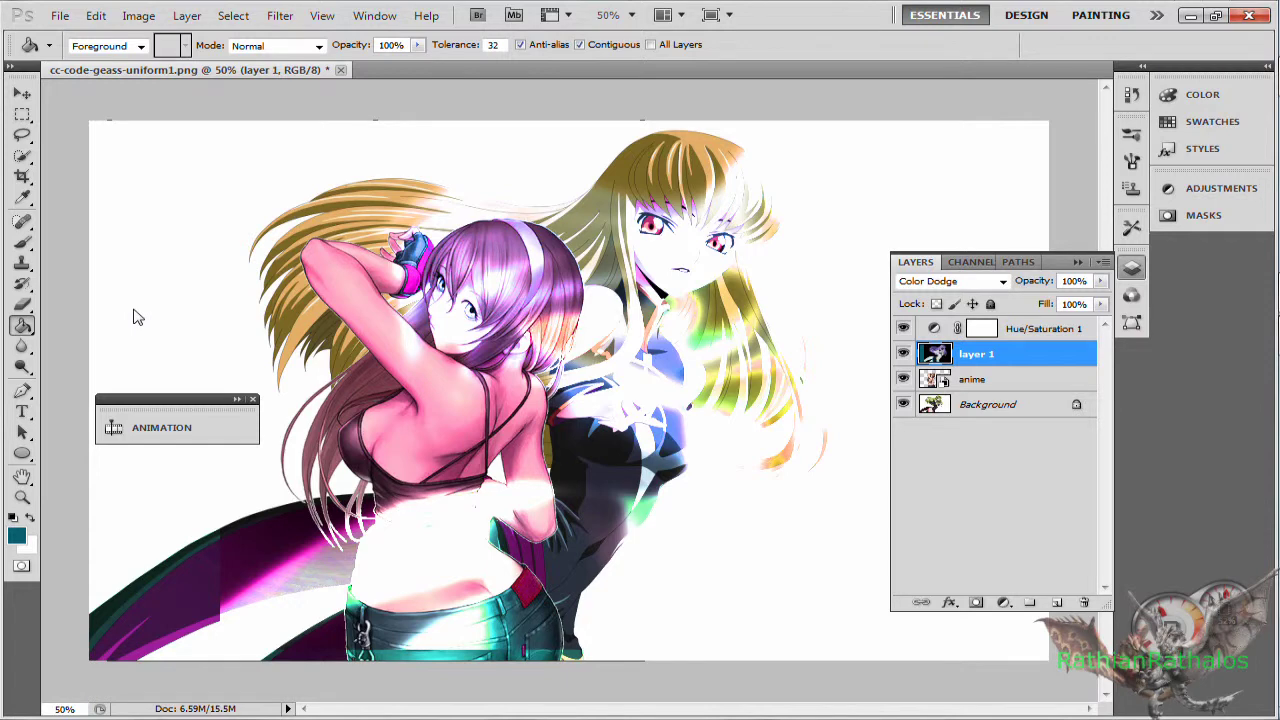
click(890, 212)
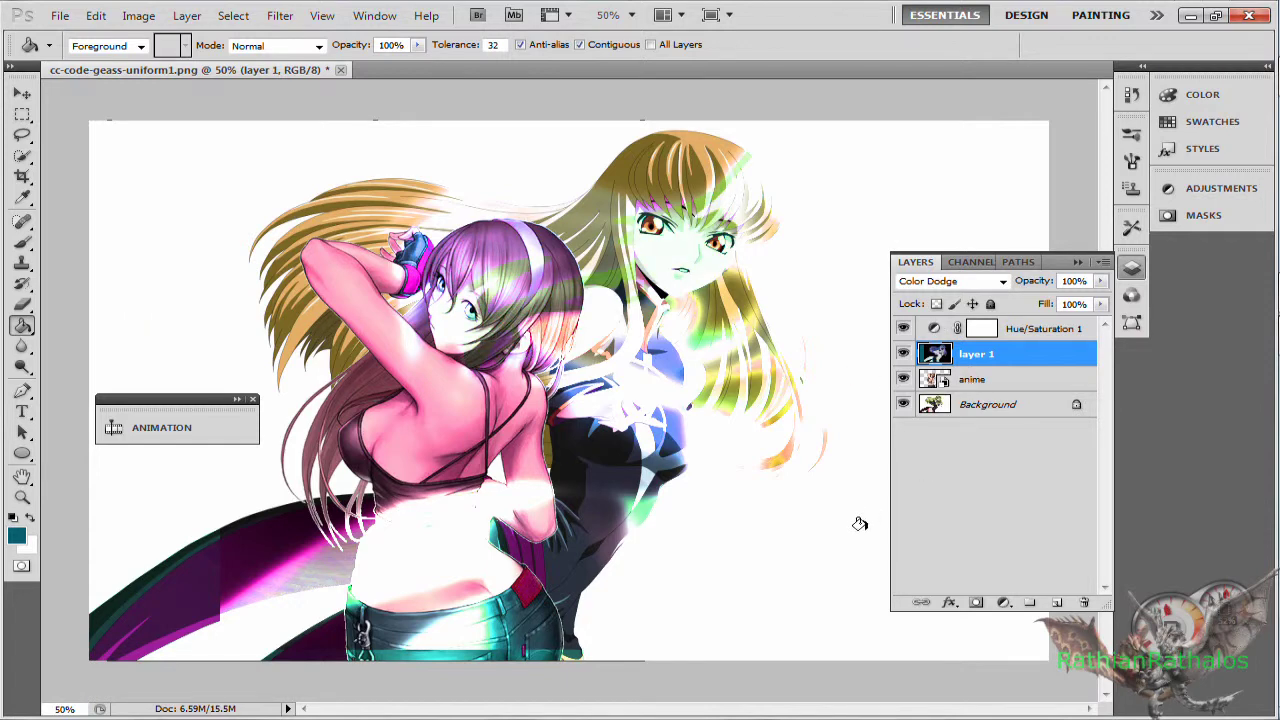
key(ctrl+z)
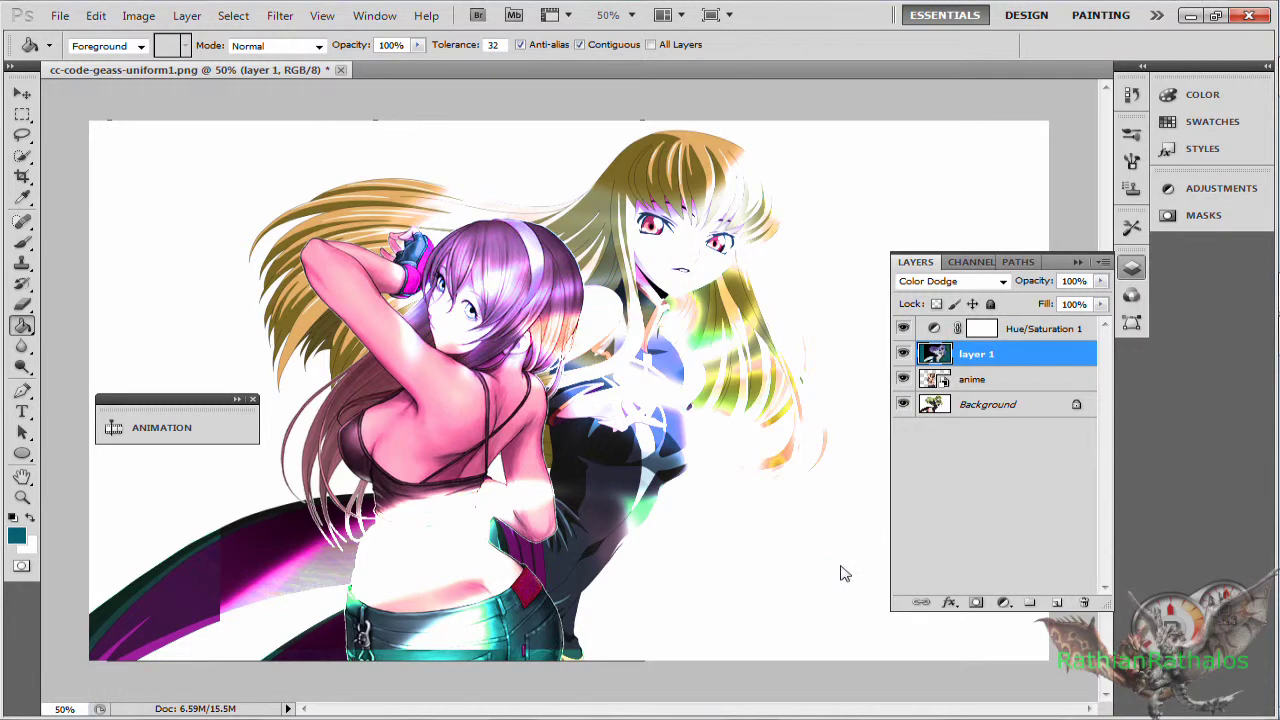
click(978, 382)
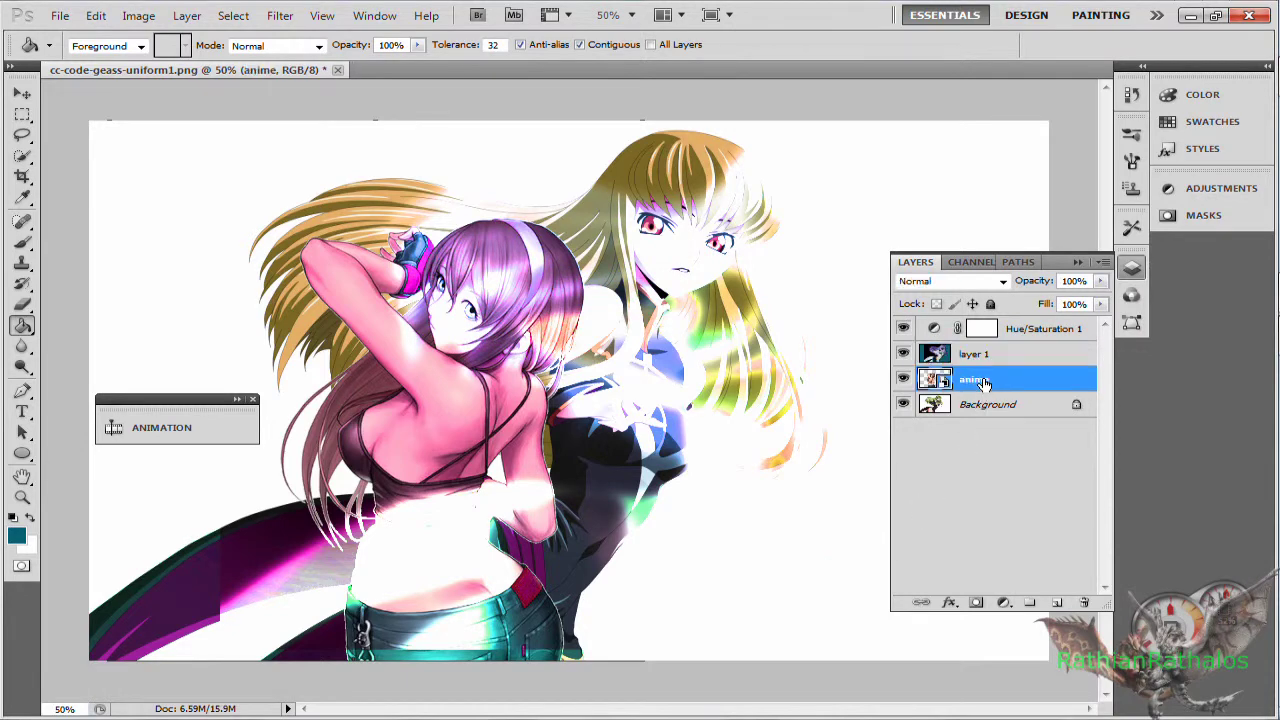
click(228, 333)
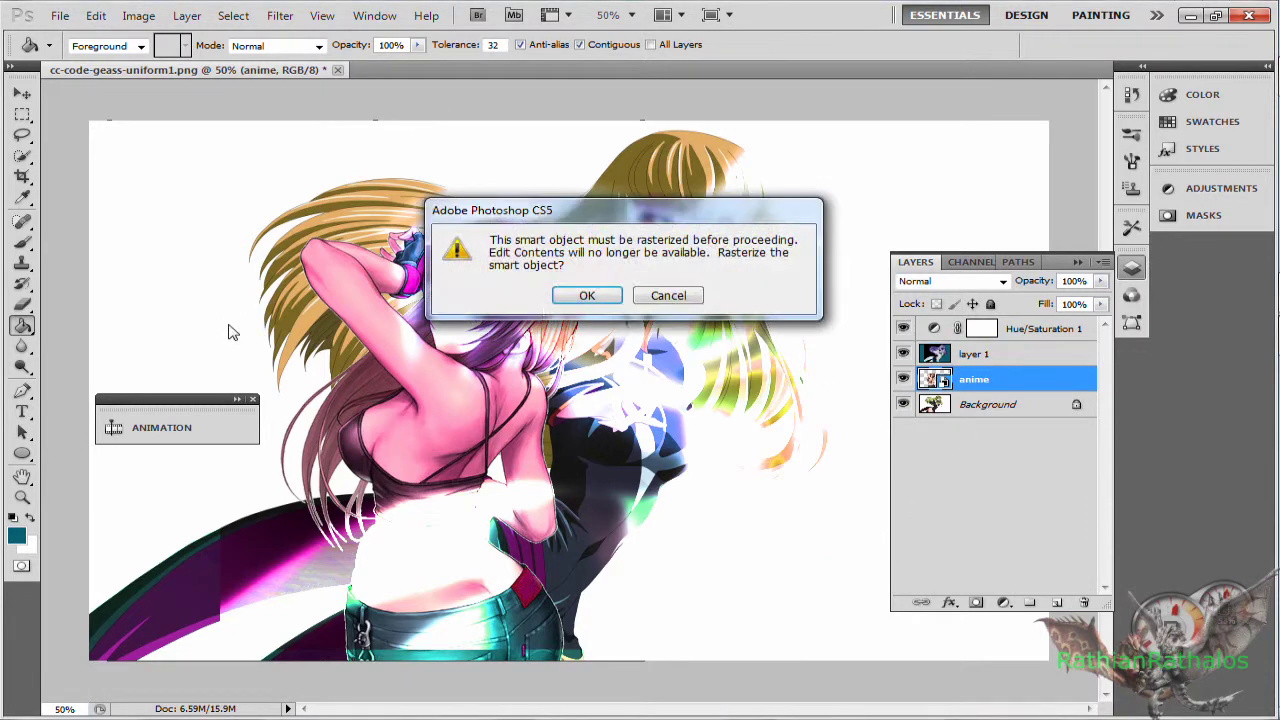
click(587, 298)
click(744, 613)
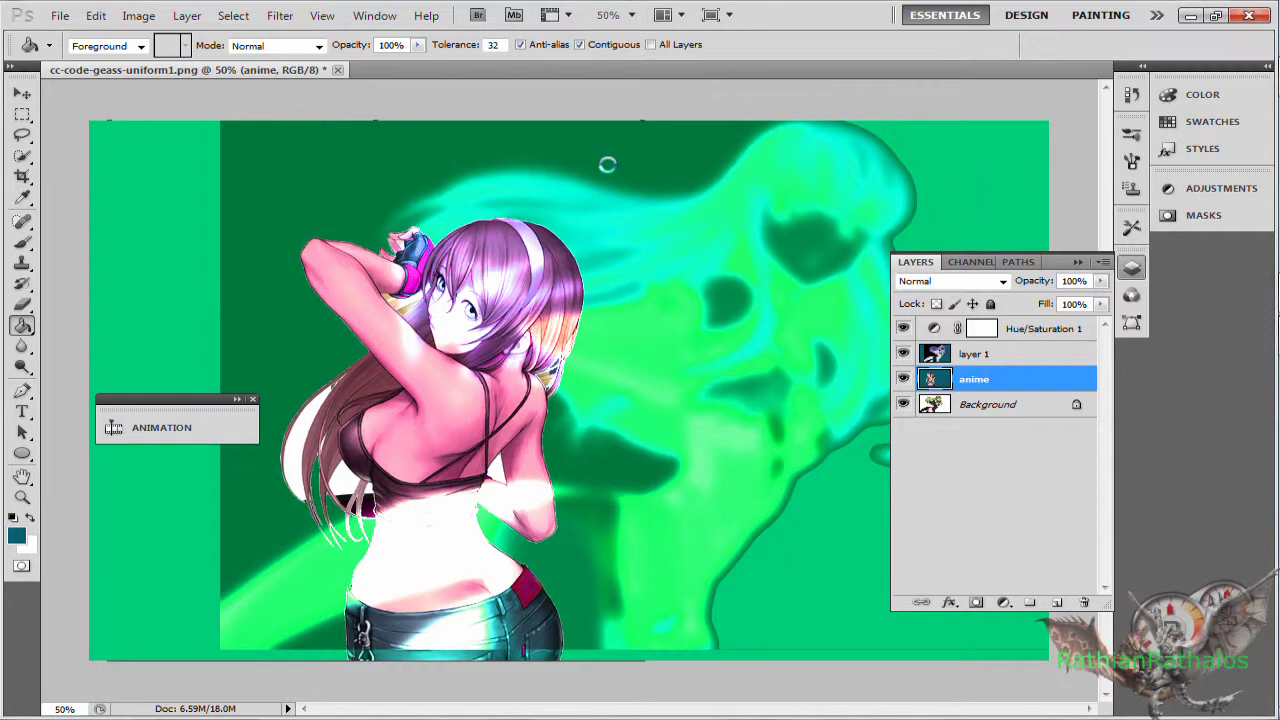
- Fill the dark-green strips and seam on the Background and layer 1 with bright green
click(985, 407)
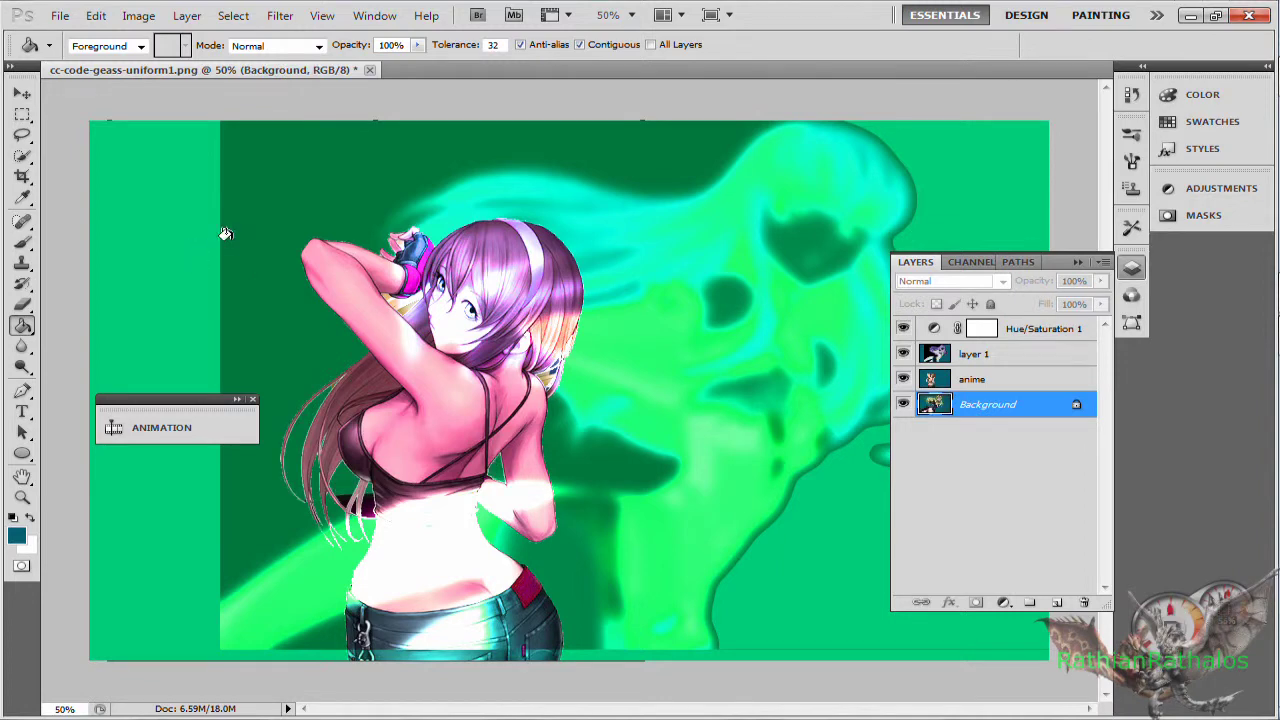
click(245, 295)
click(828, 564)
click(955, 358)
click(586, 149)
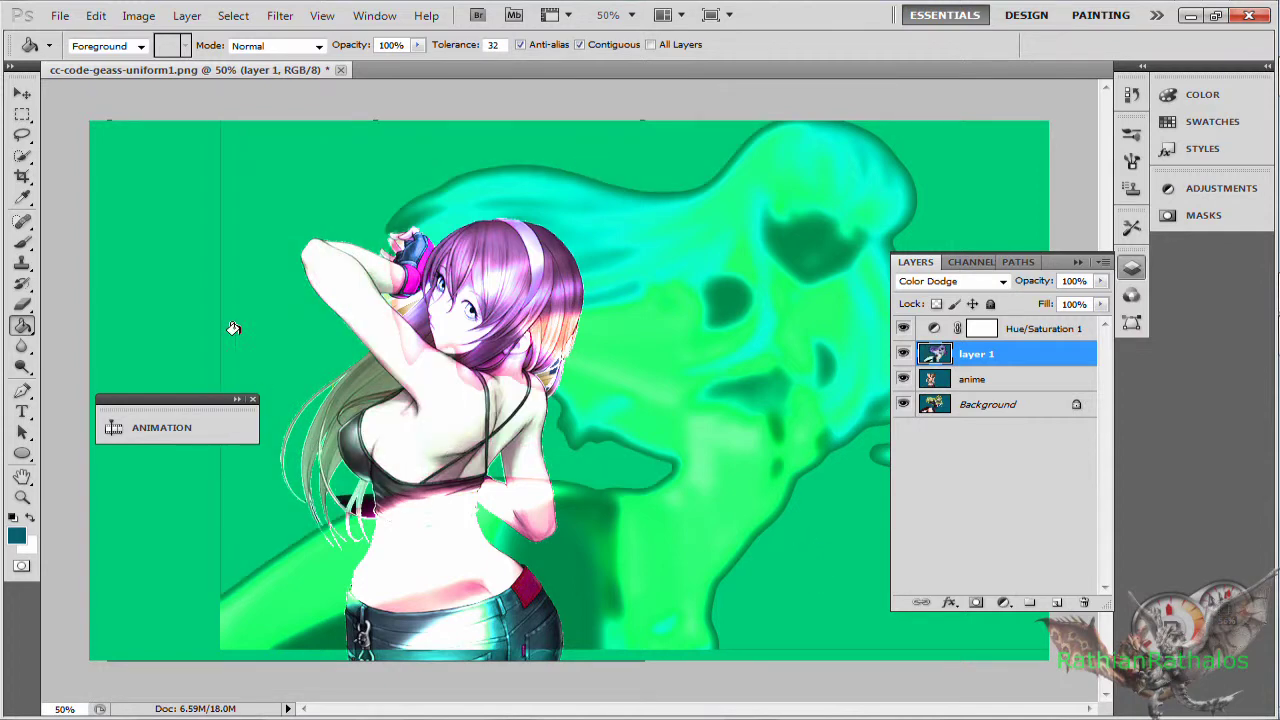
click(221, 300)
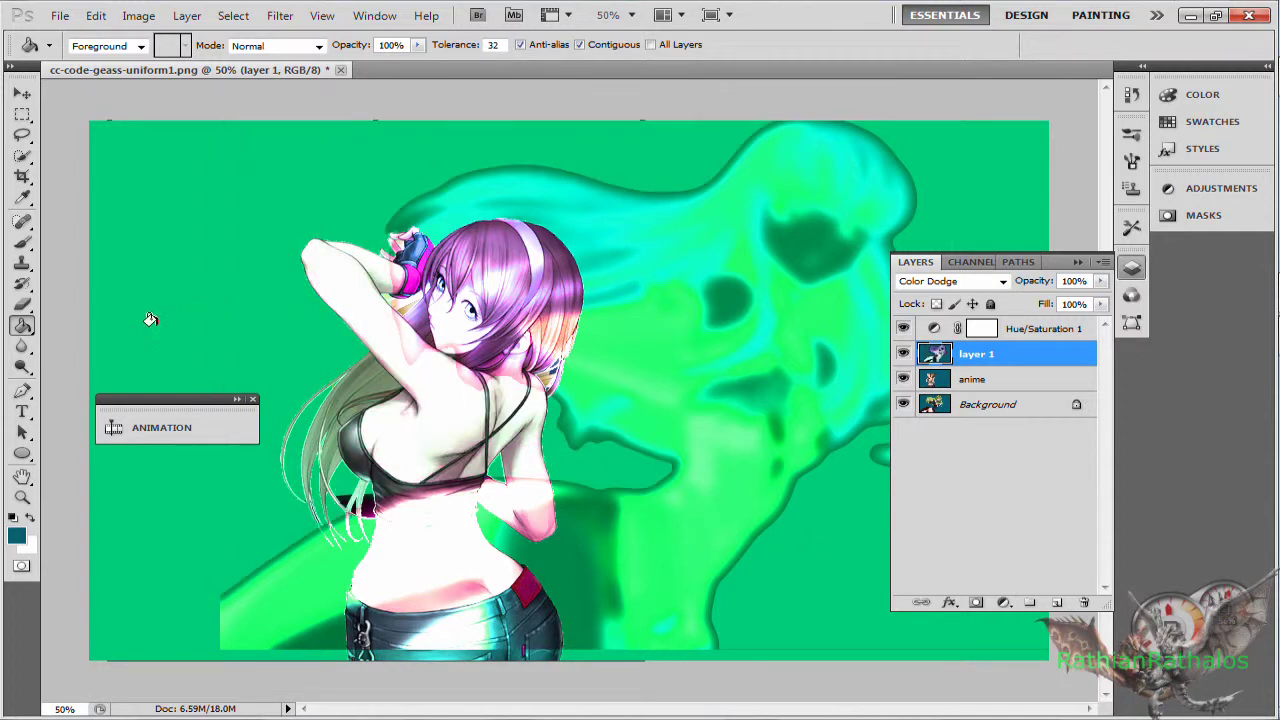
click(1080, 262)
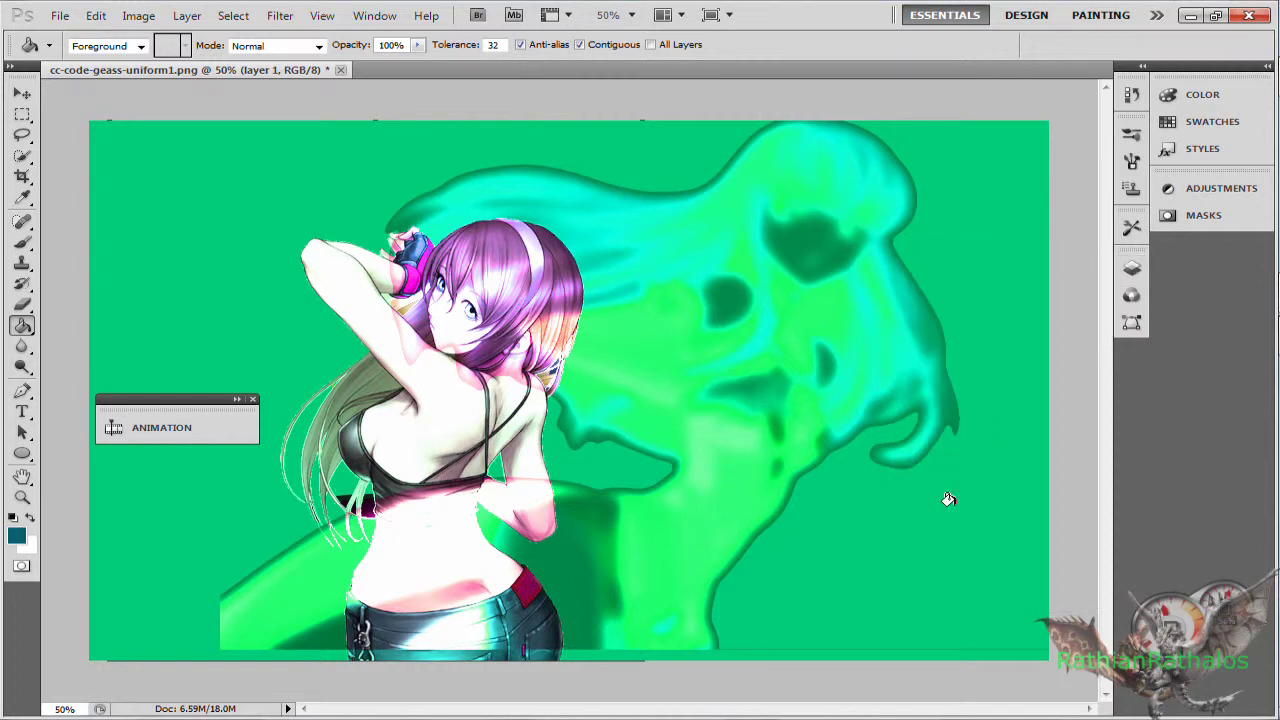
- Move the blurred overlay layer down and slightly left with drags and Shift+Down nudges
click(23, 93)
drag(454, 416, 445, 404)
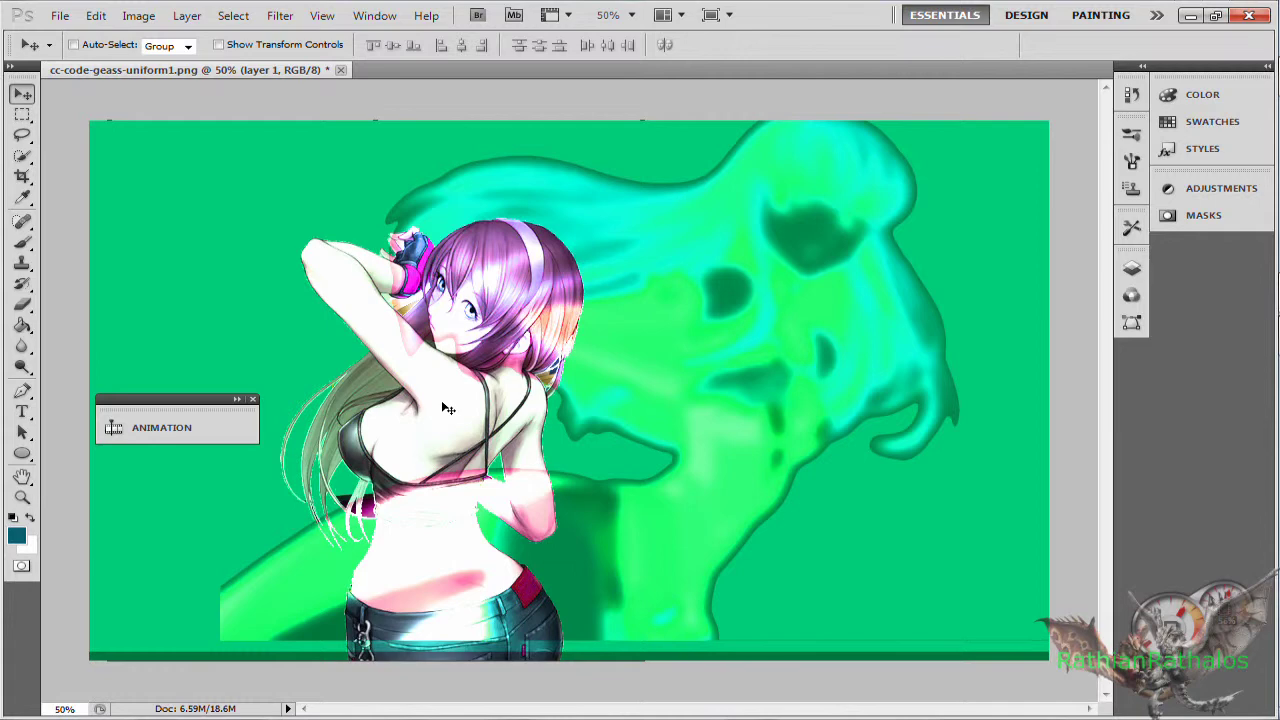
key(shift+Down)
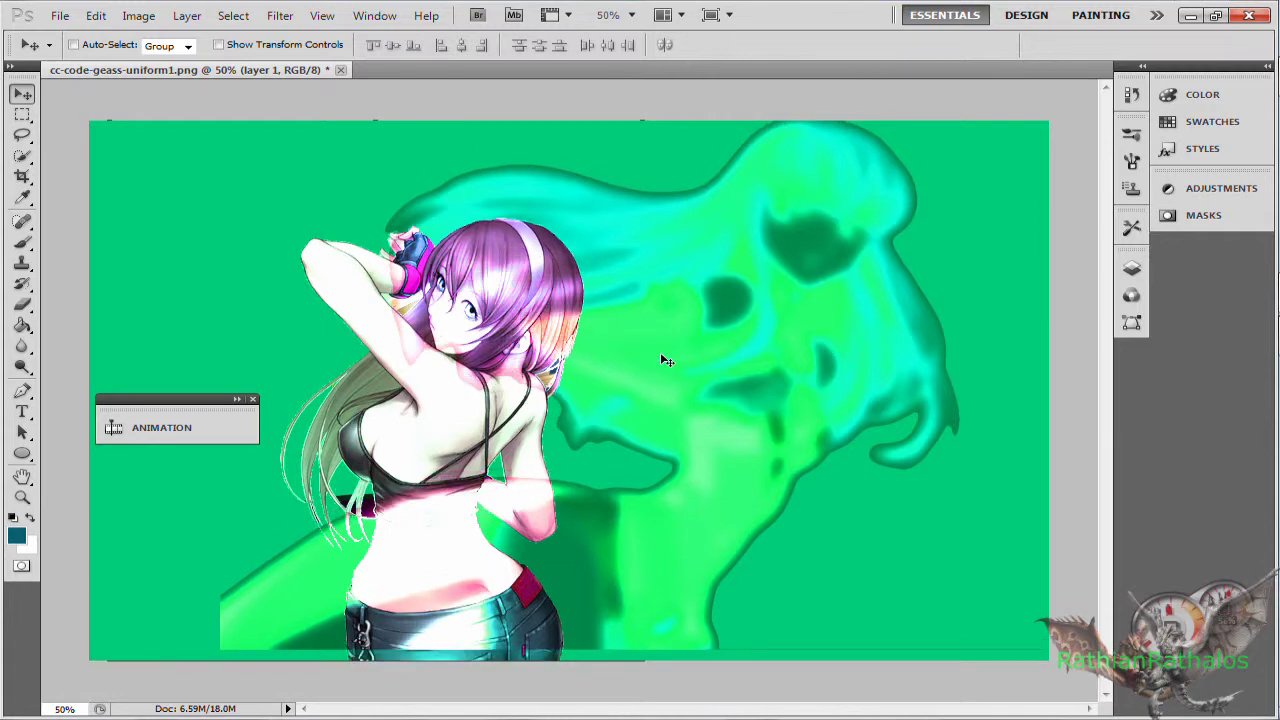
drag(708, 395, 701, 453)
key(shift+Down)
key(shift+Down)
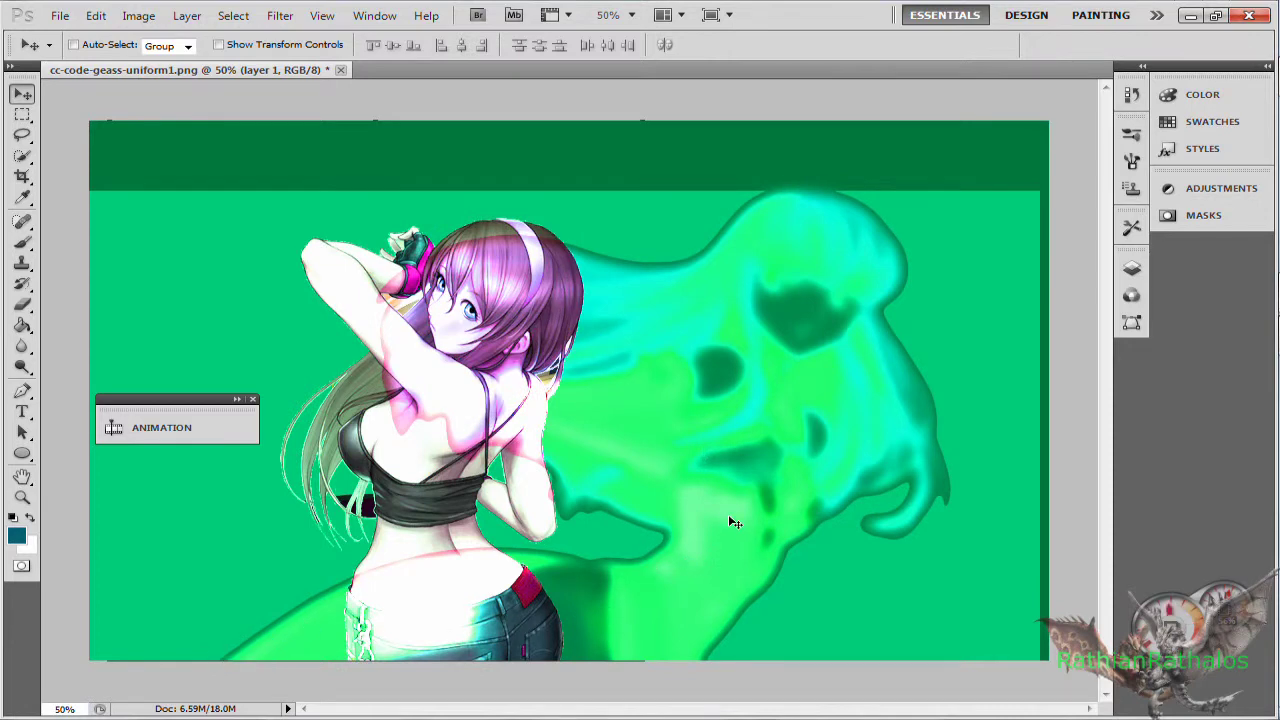
drag(729, 516, 728, 515)
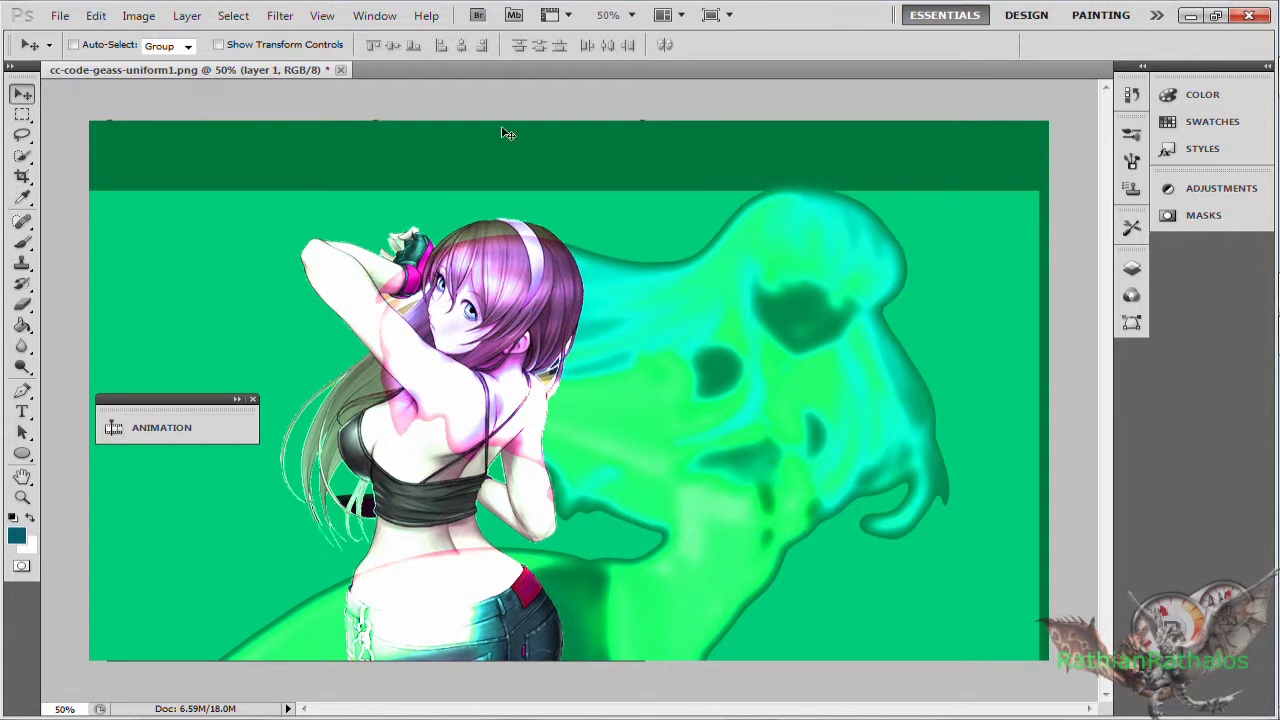
- Fill the dark green top band with the background green
click(22, 325)
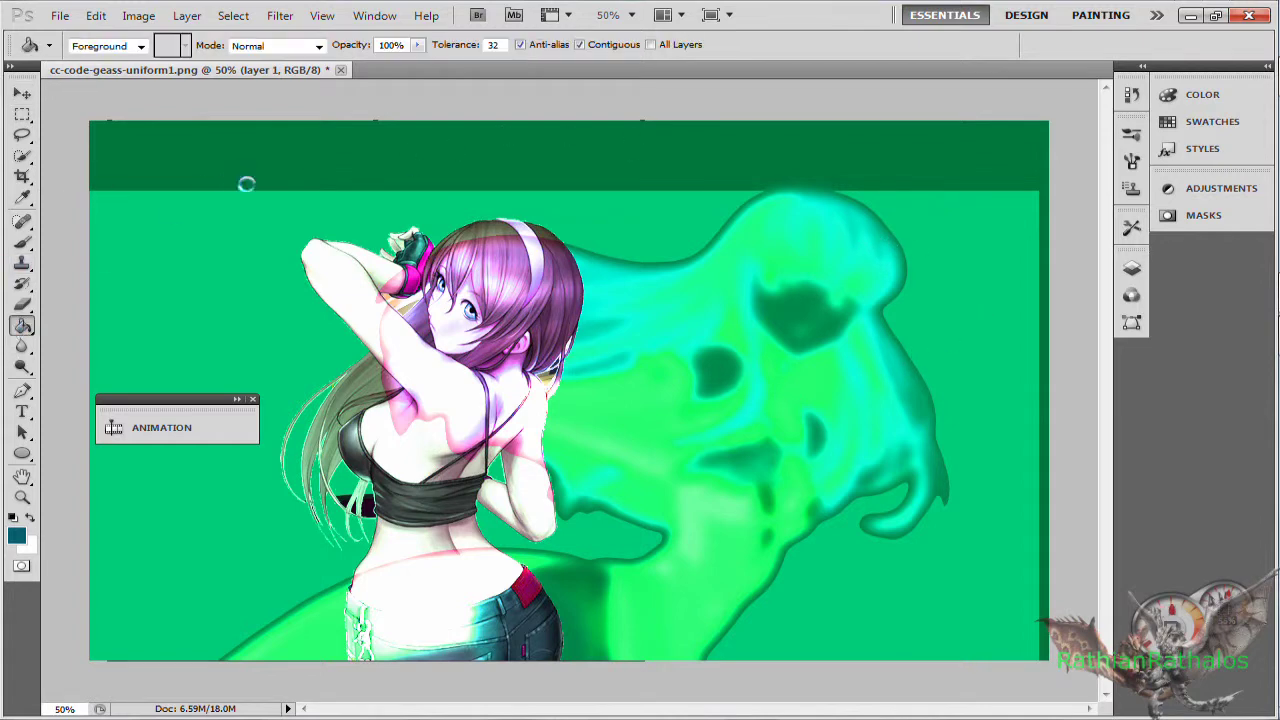
click(259, 147)
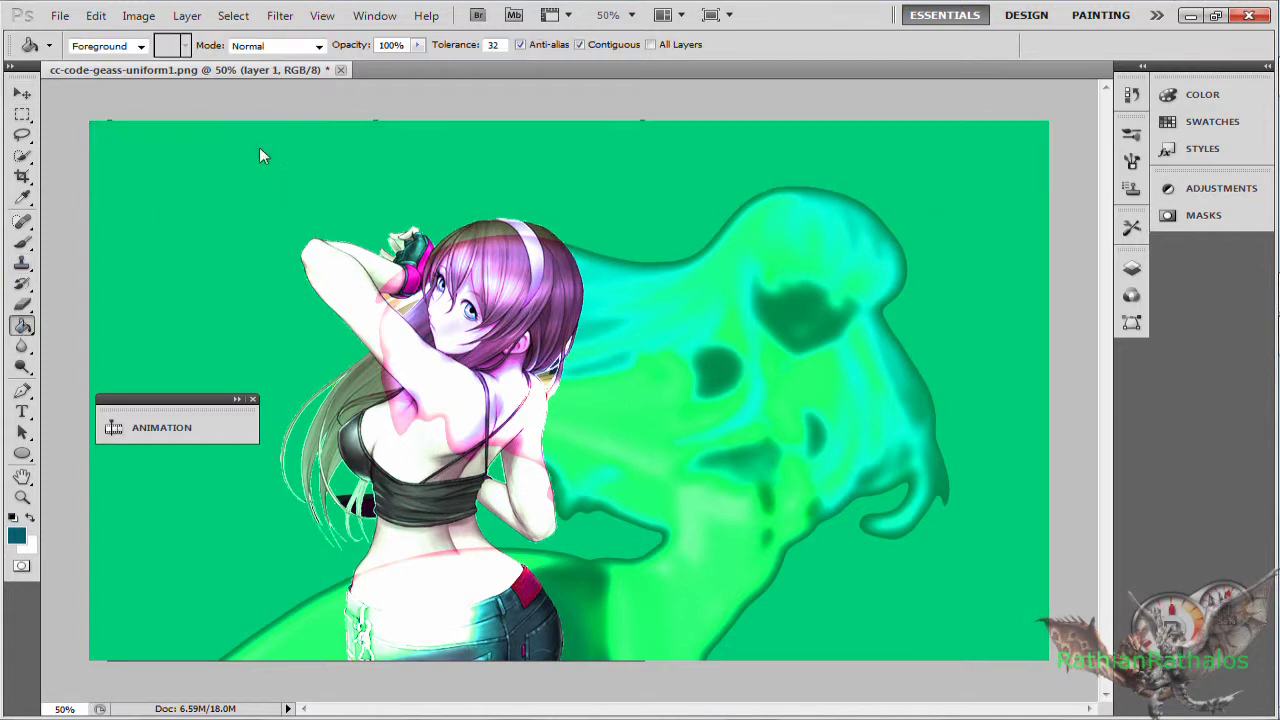
click(22, 96)
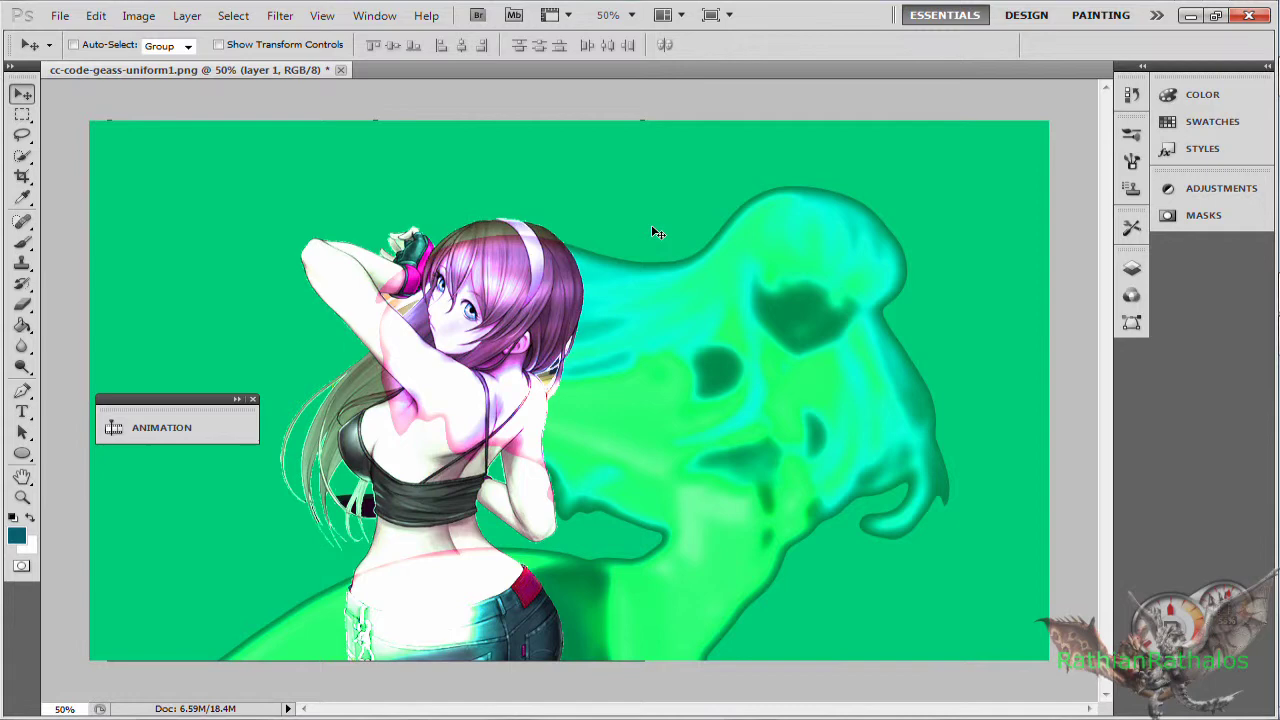
- Add a Hue/Saturation adjustment layer with Colorize off and Hue +26, turning the background cyan
click(1131, 268)
click(1003, 602)
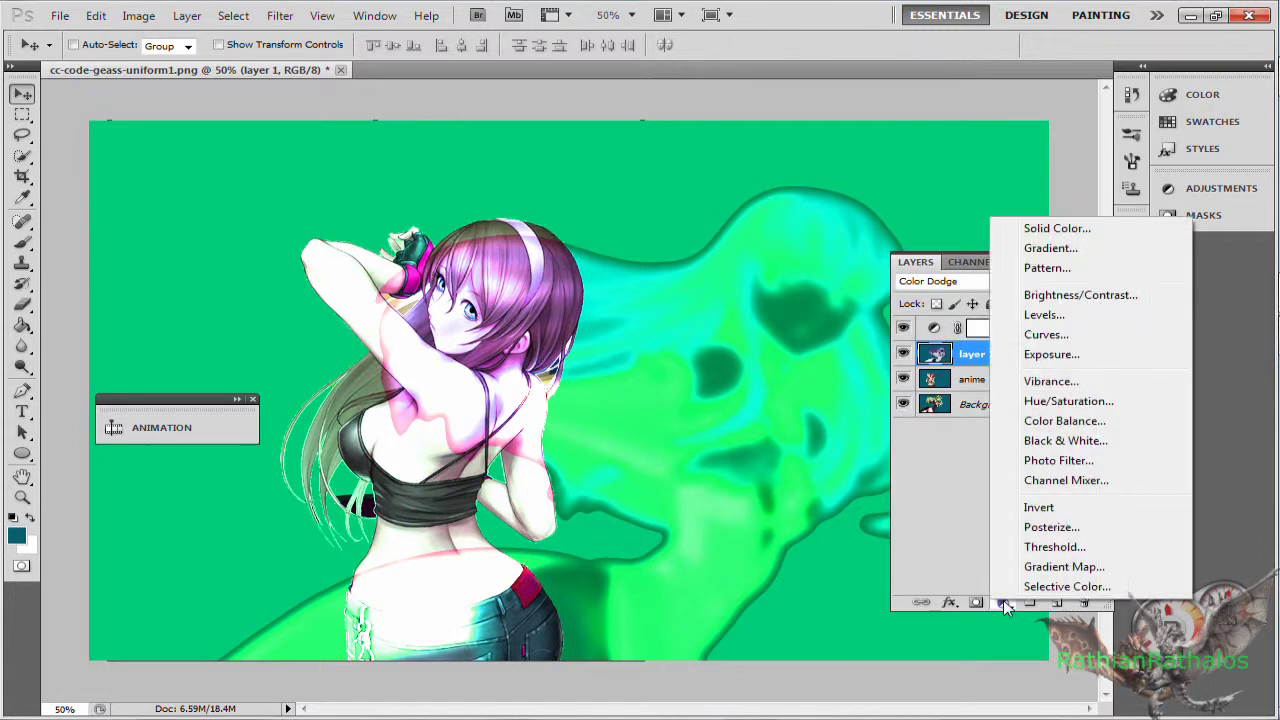
click(1064, 402)
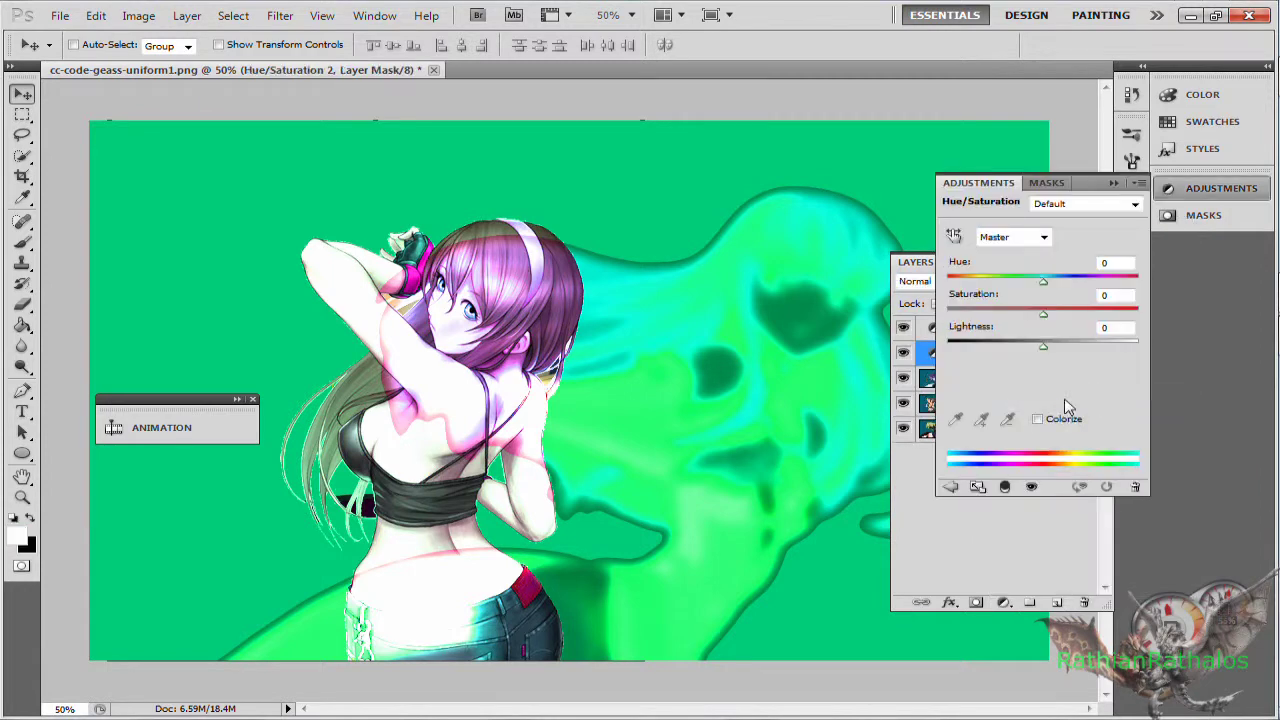
click(1048, 423)
click(1038, 420)
click(1038, 420)
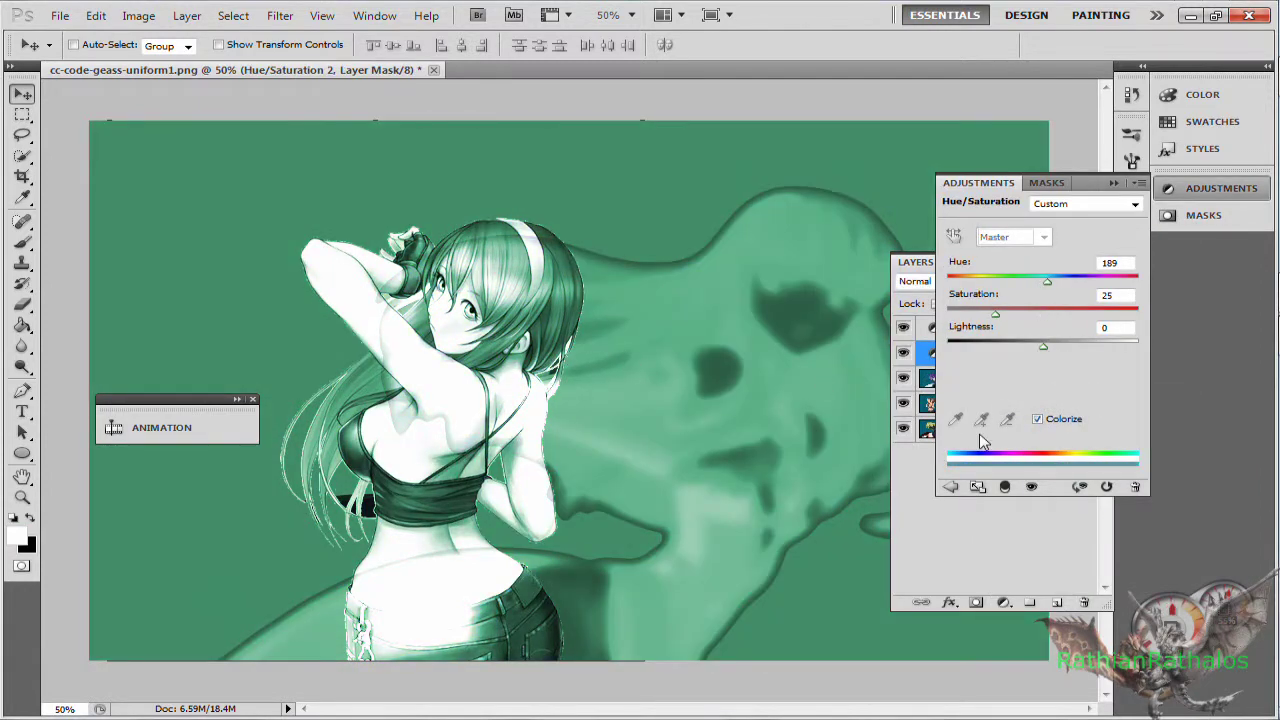
click(1040, 421)
mouse_move(1043, 288)
mouse_down()
mouse_move(993, 290)
mouse_move(1068, 287)
mouse_up()
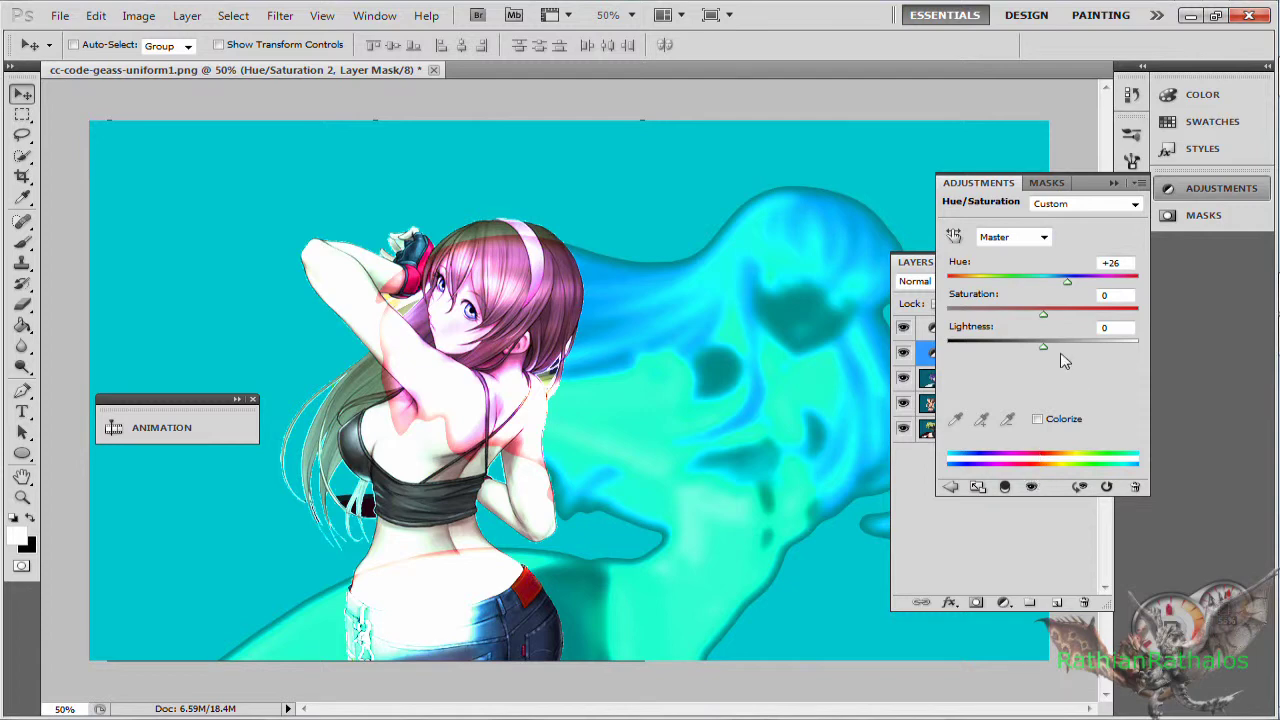
click(1114, 183)
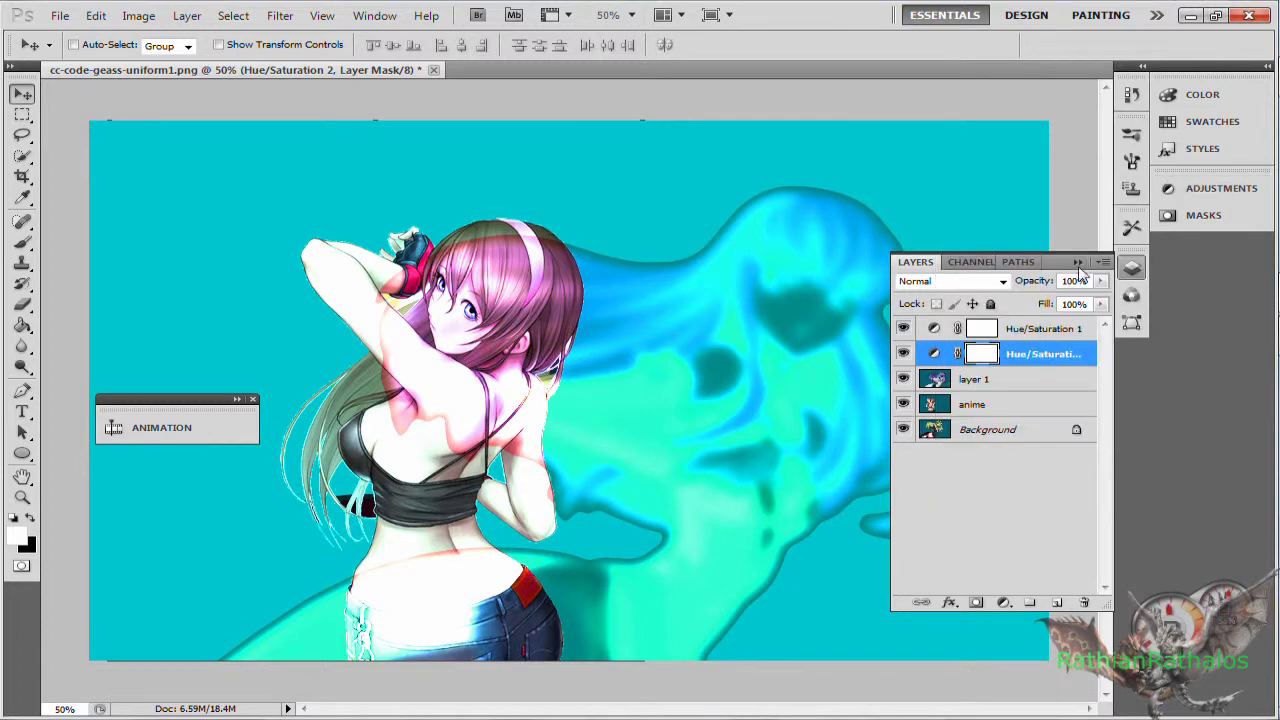
- Add a Hue/Saturation adjustment above the anime layer: Hue +21, Saturation -45, Lightness -12
click(1008, 412)
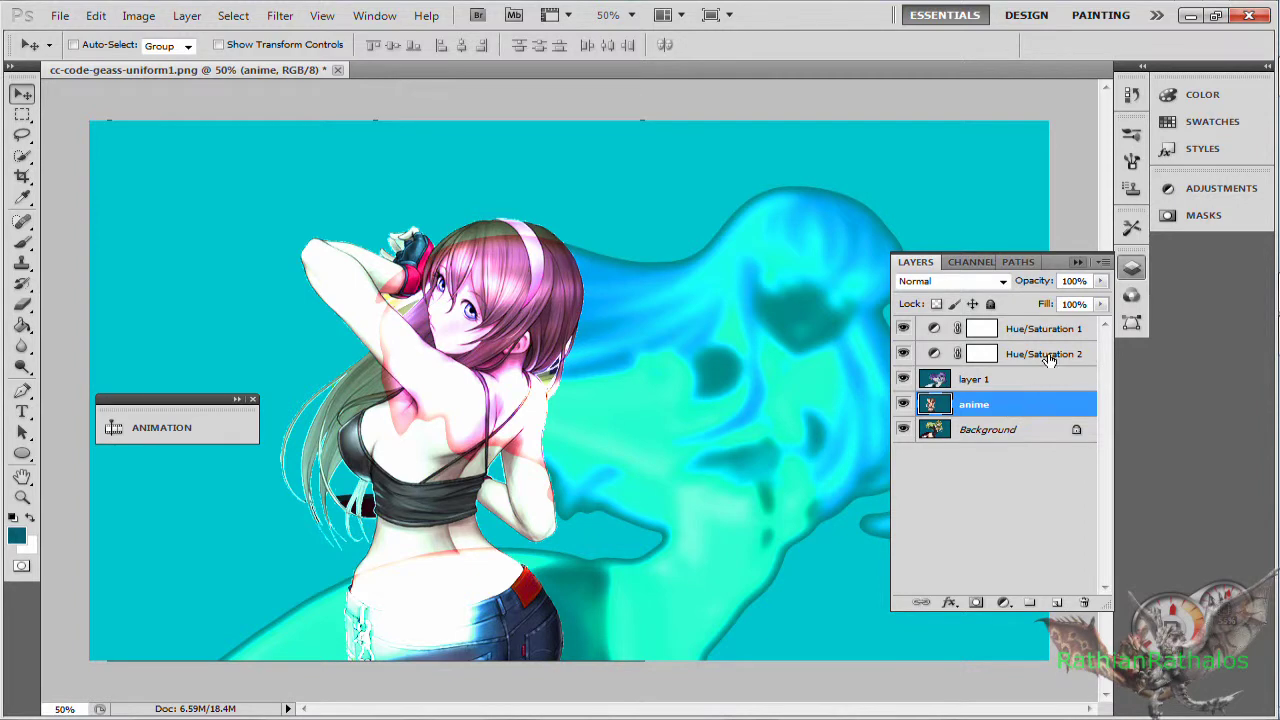
click(1005, 605)
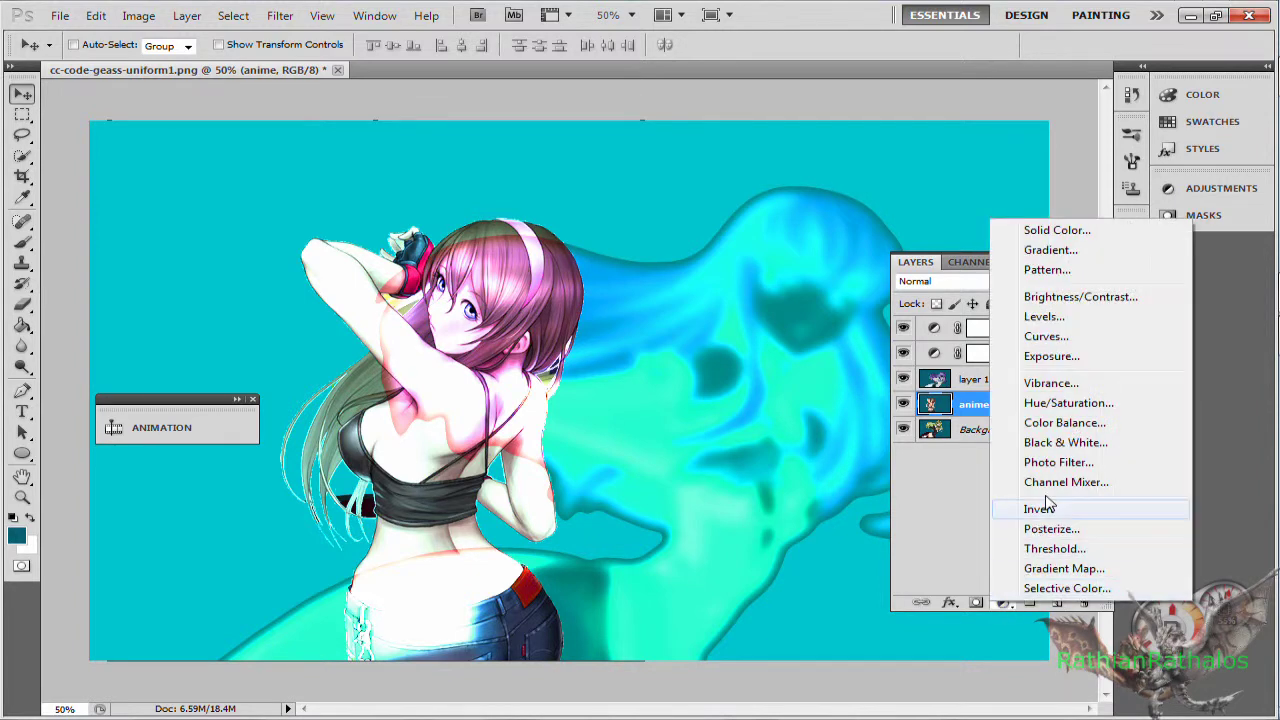
click(1062, 400)
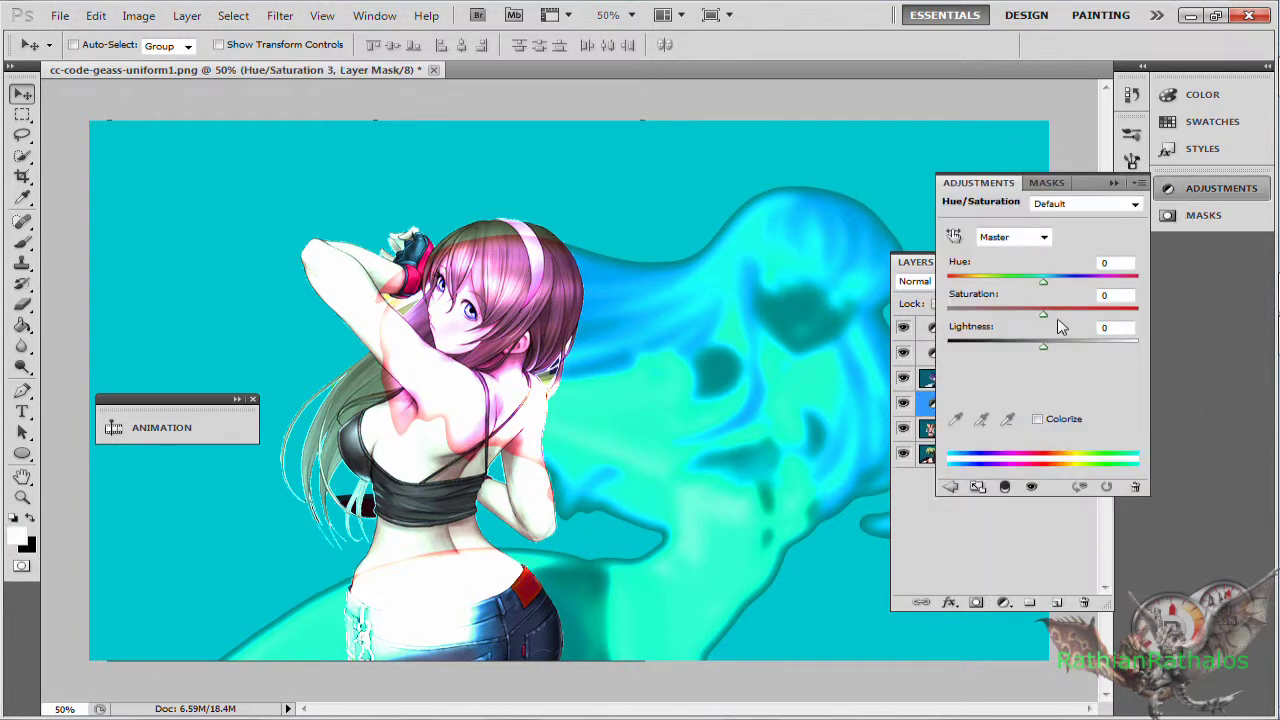
click(1039, 419)
click(1039, 419)
drag(1043, 314, 987, 326)
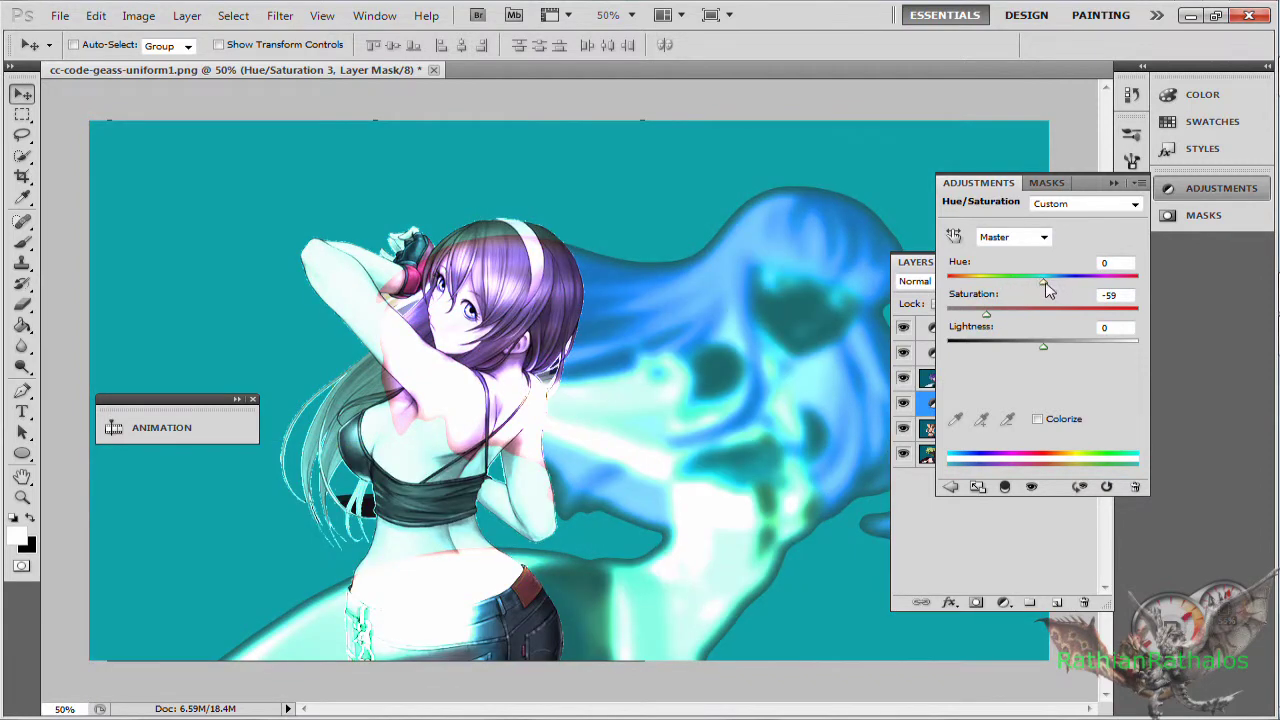
drag(1044, 284, 1066, 288)
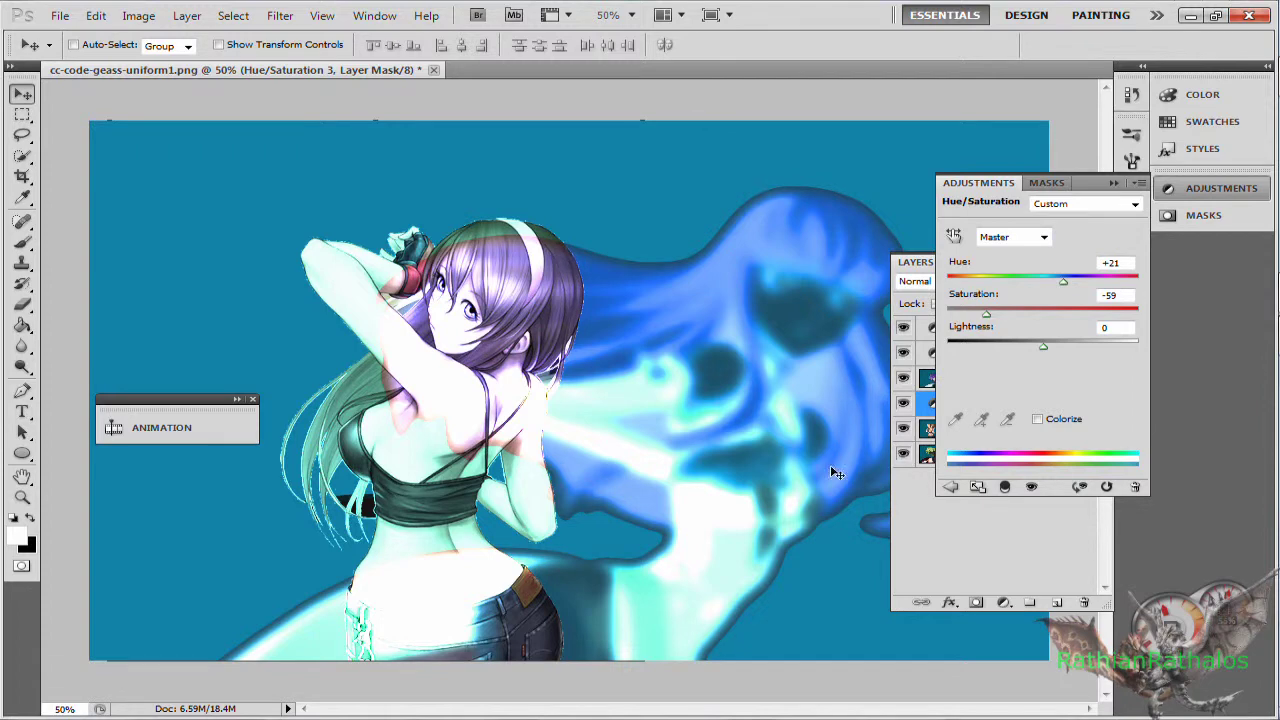
drag(1043, 346, 1033, 350)
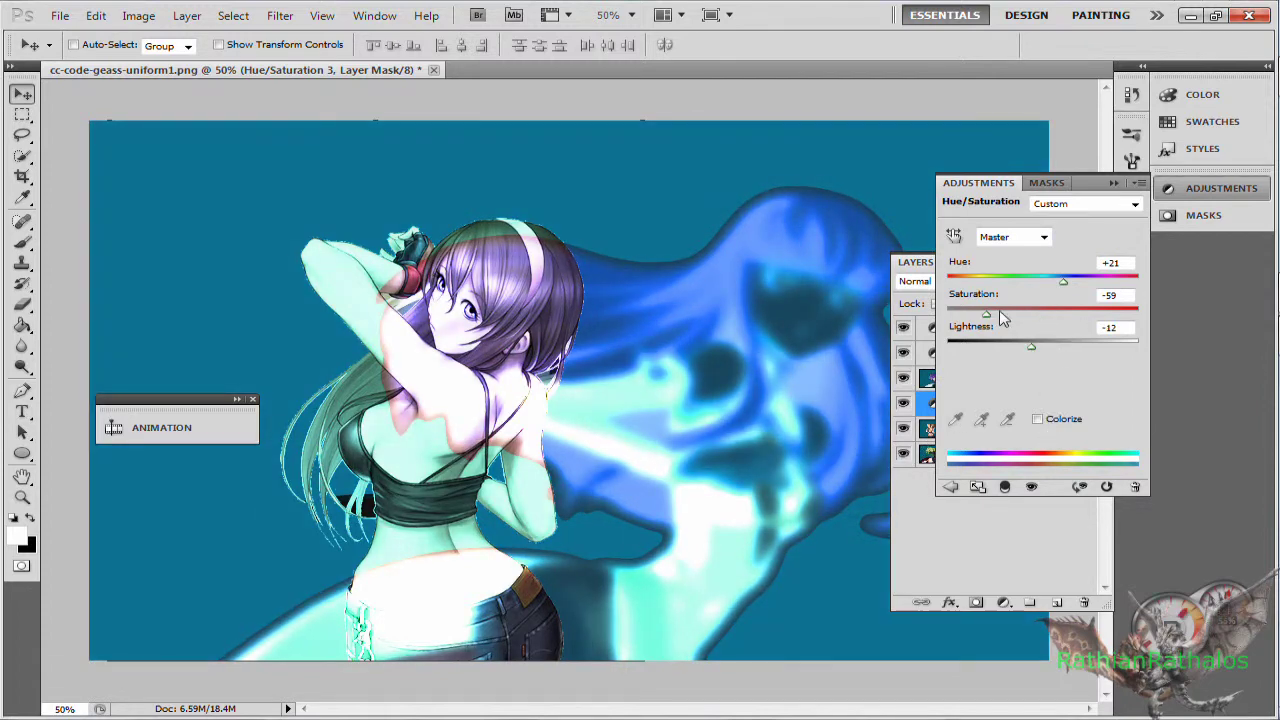
drag(985, 317, 1004, 318)
click(1118, 184)
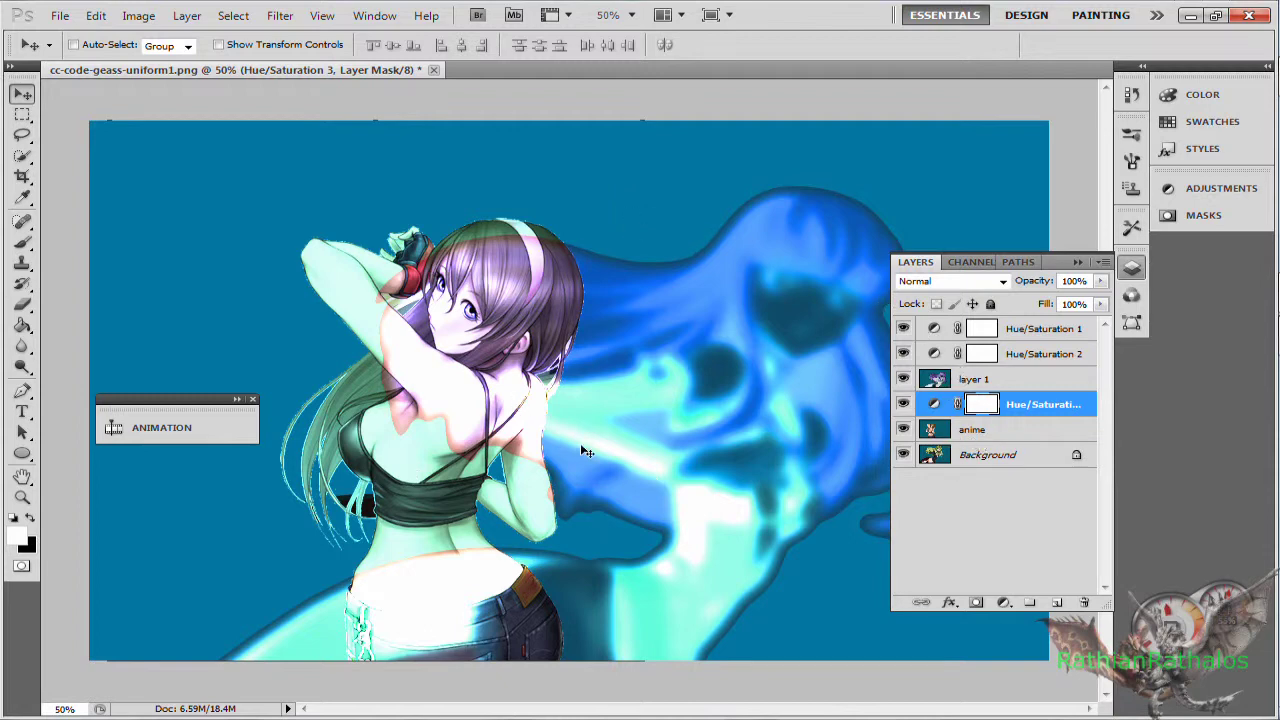
- Put Hue/Saturation 3 above Background and layer 1 above anime, then shift layer 1 up-left
drag(980, 404, 973, 378)
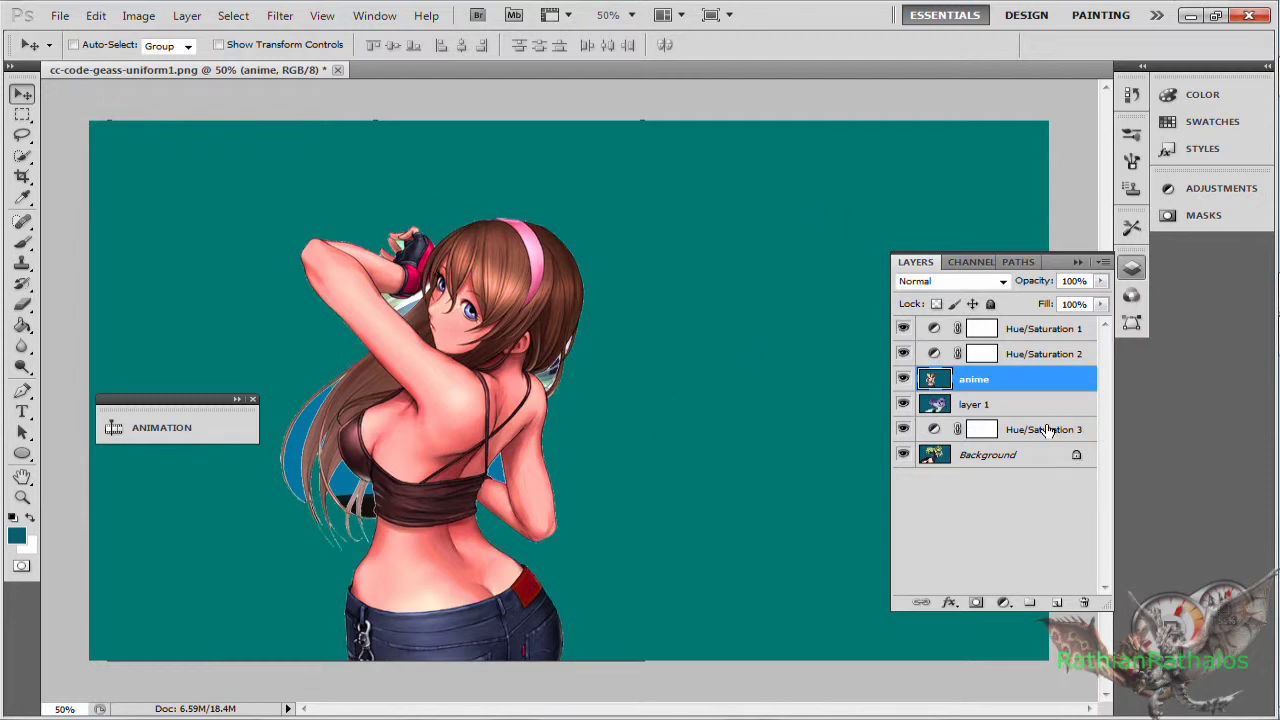
drag(1019, 410, 1015, 382)
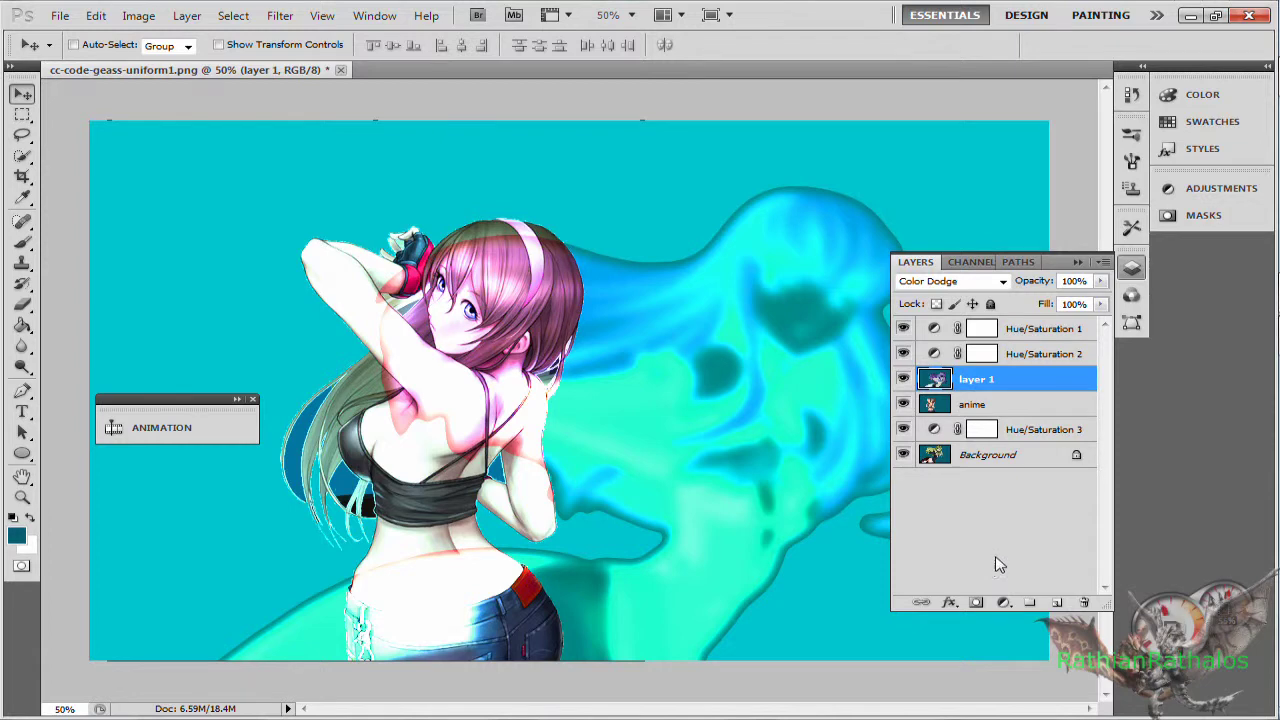
drag(660, 357, 655, 345)
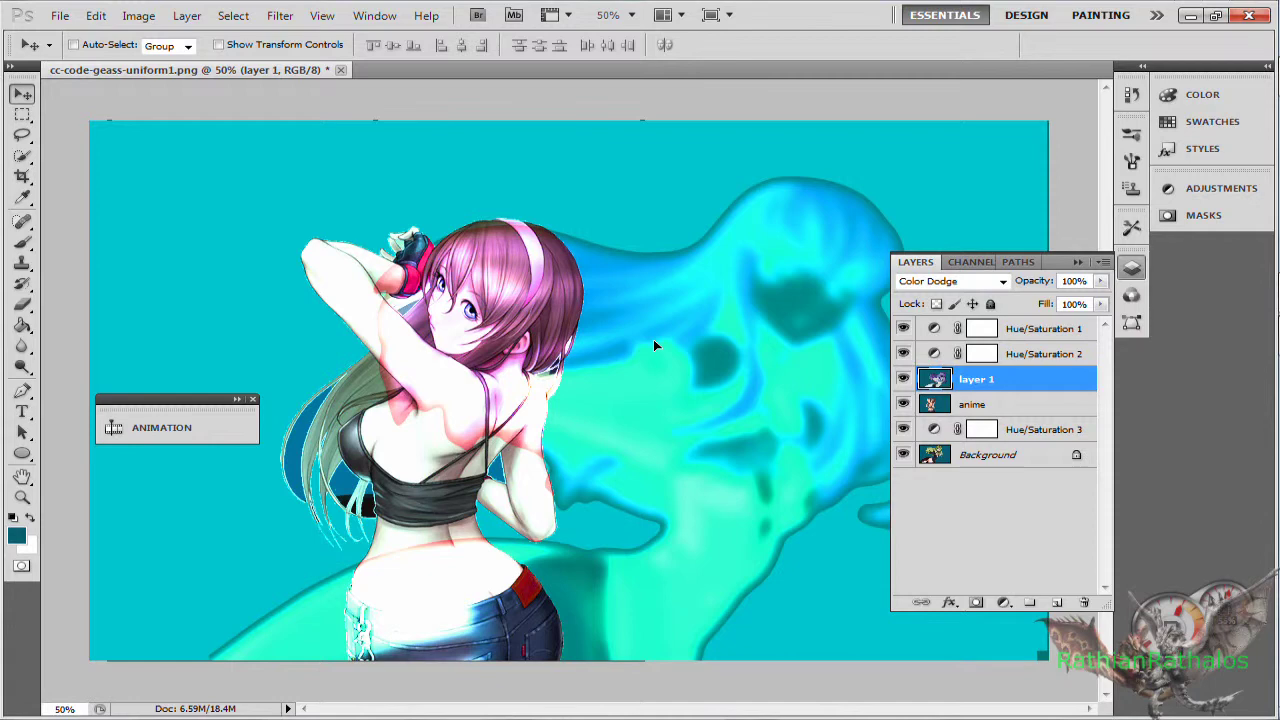
drag(654, 341, 620, 346)
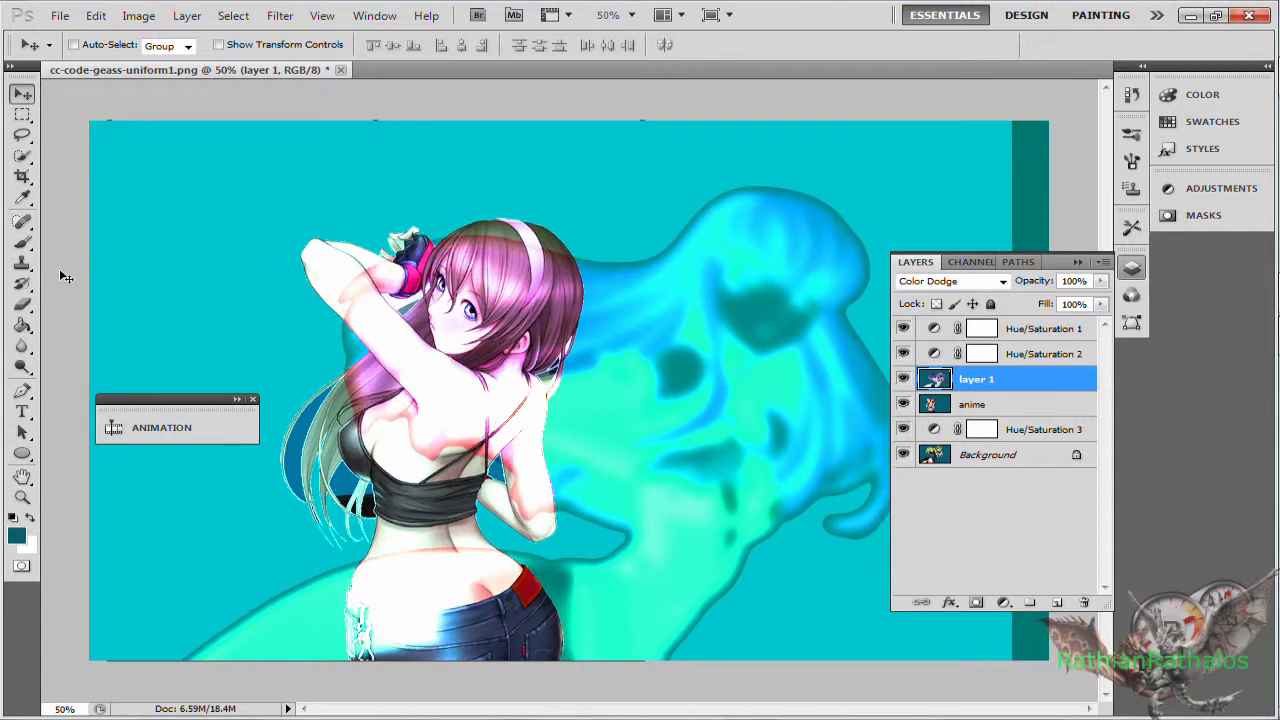
click(23, 326)
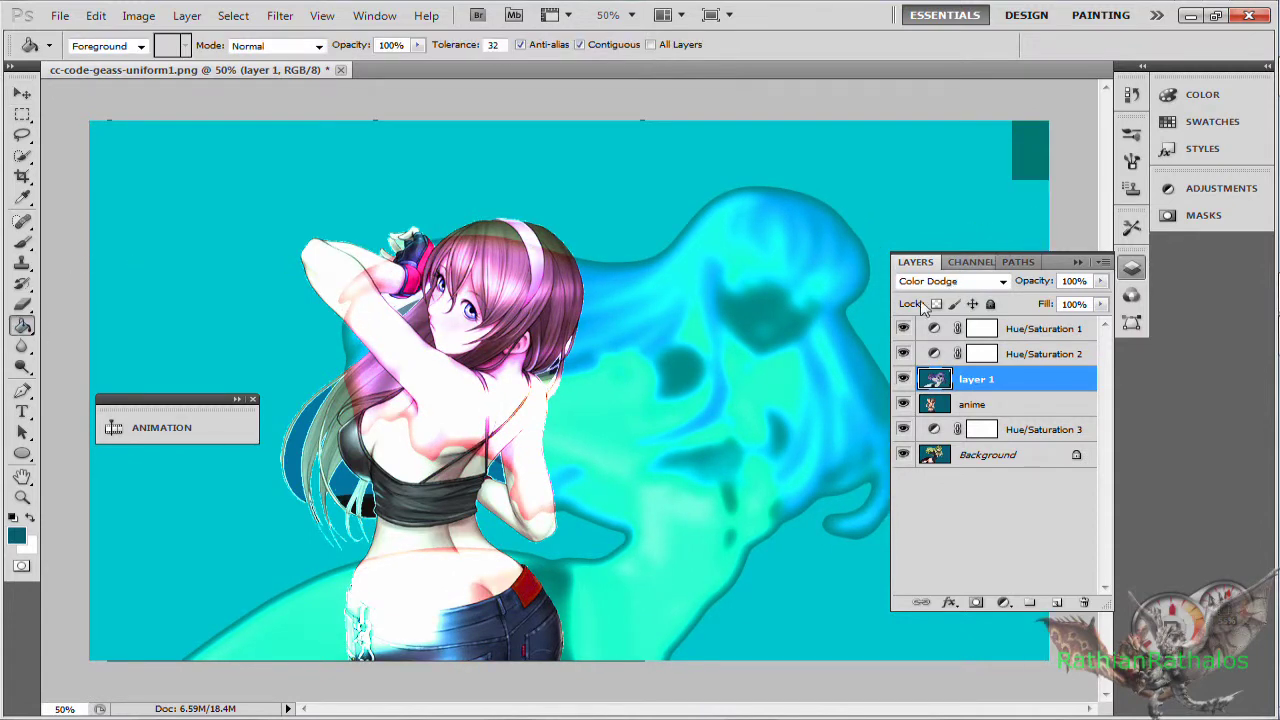
- Fill the dark teal top-right patch with cyan, then select the Background layer
click(1025, 157)
click(1076, 262)
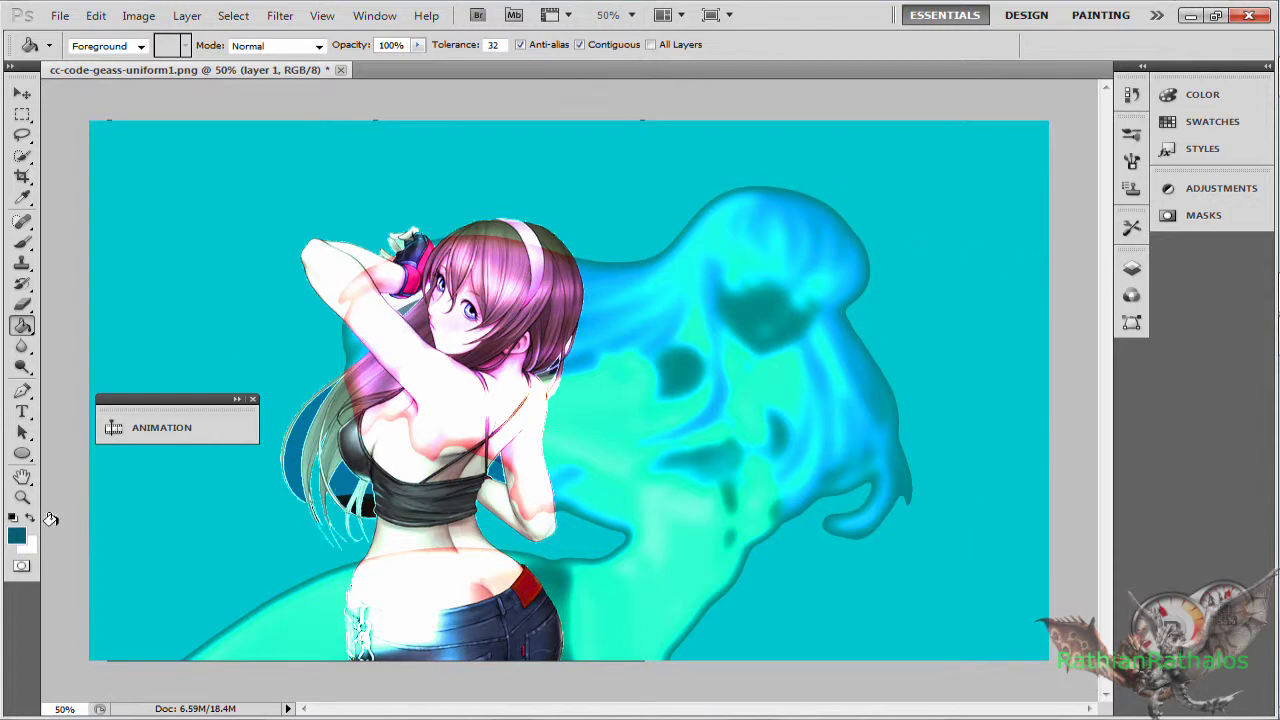
click(1132, 269)
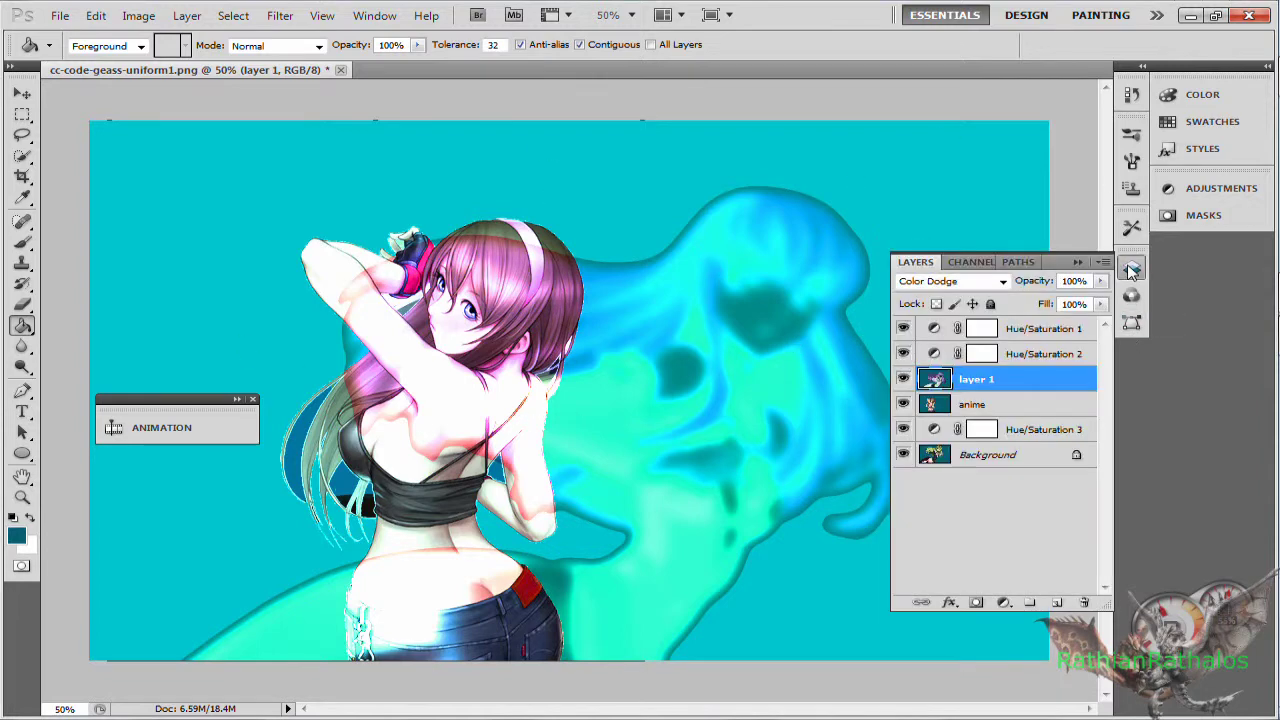
click(1005, 455)
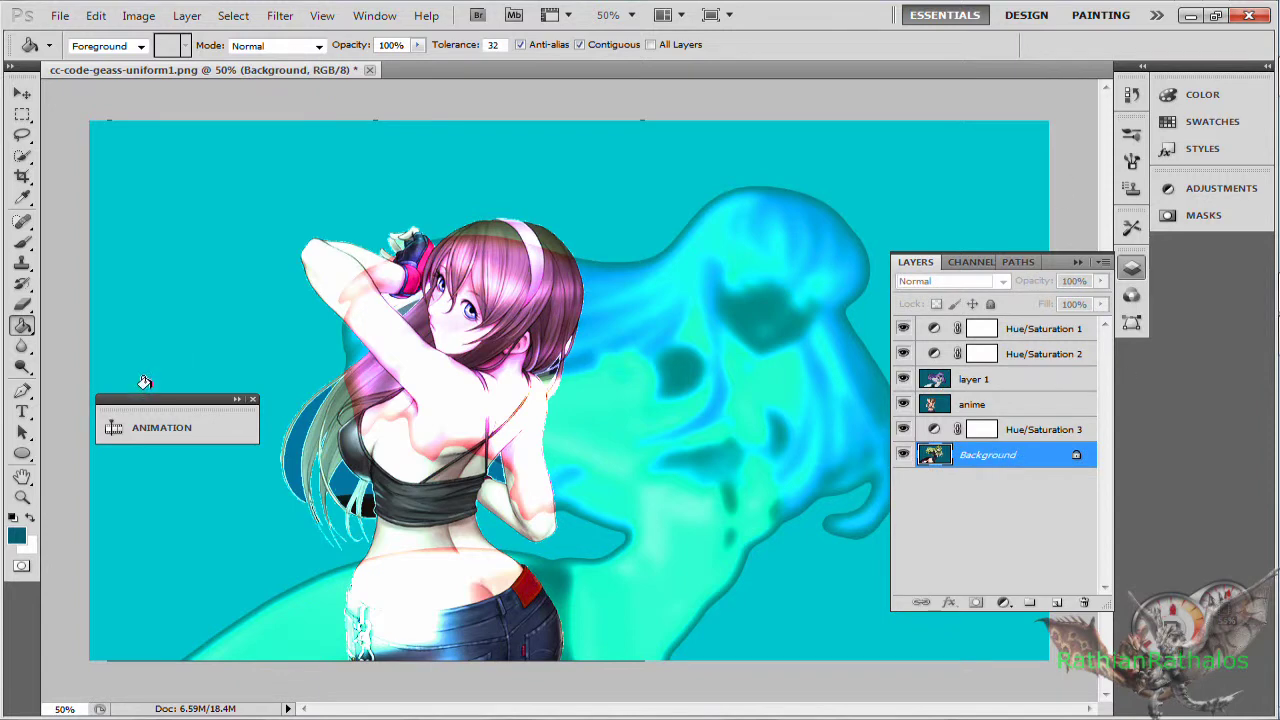
- Set the foreground colour to dark brown #6f4009
click(17, 537)
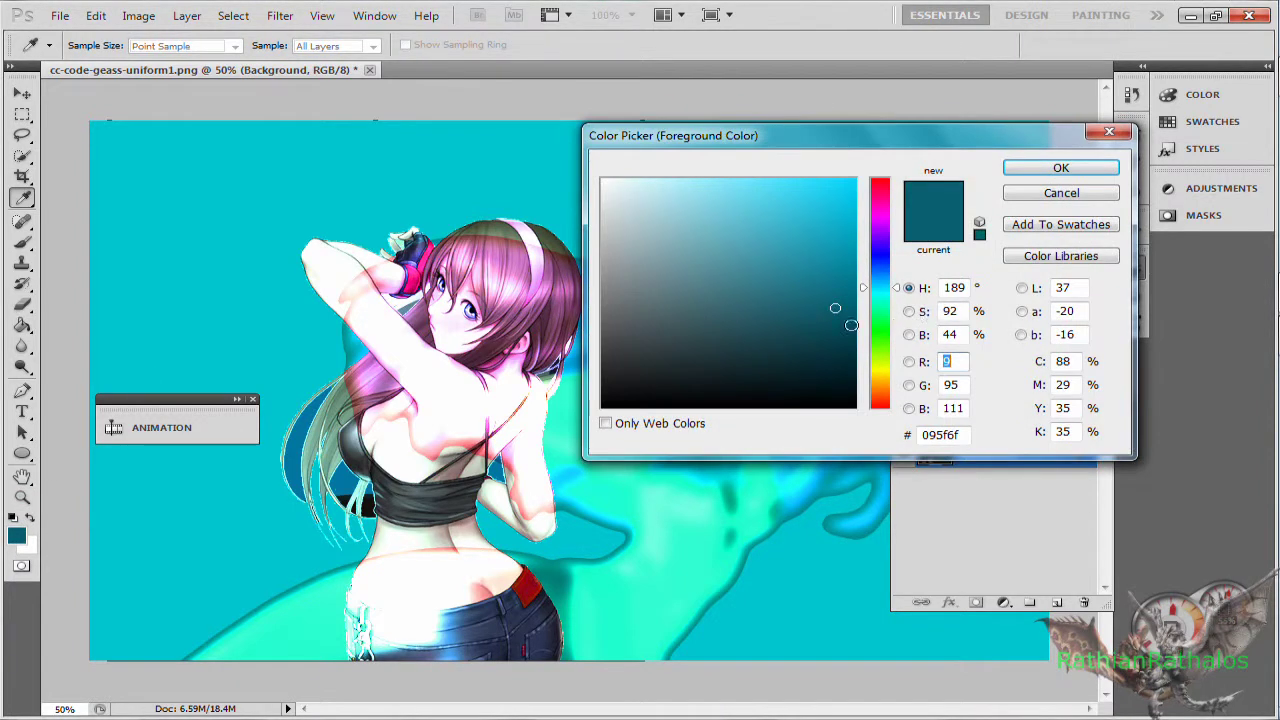
click(882, 323)
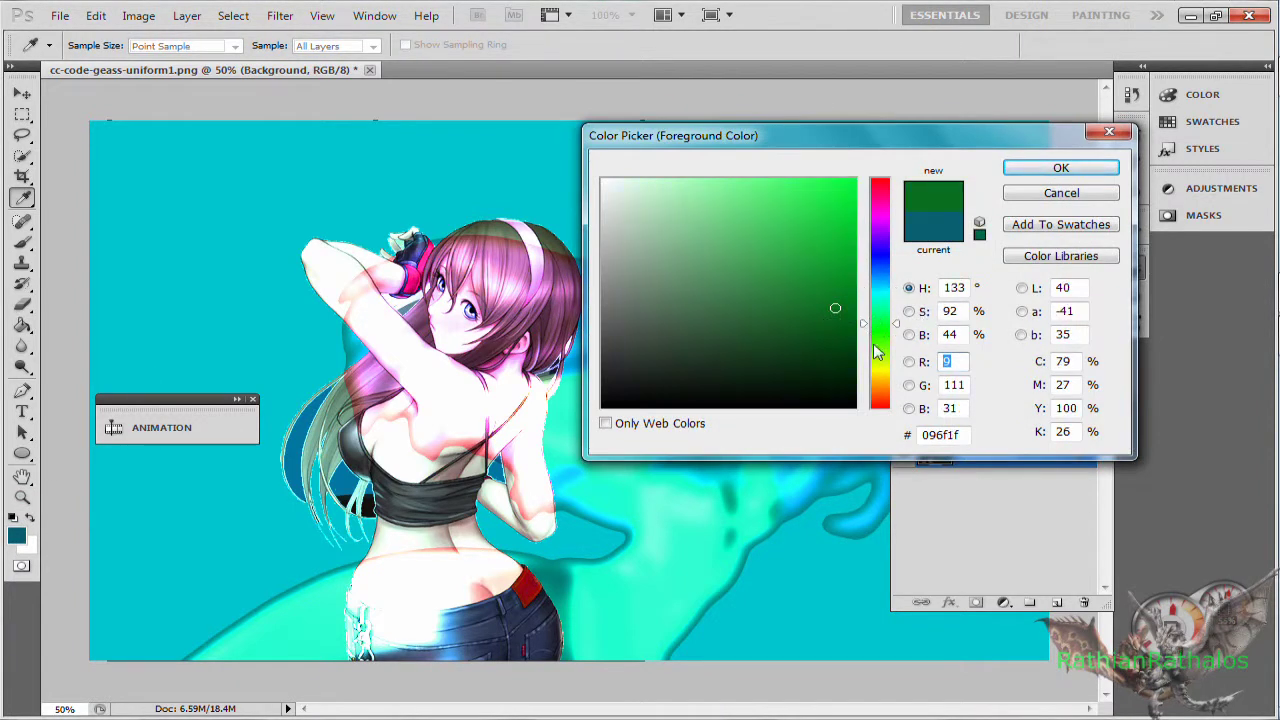
click(883, 387)
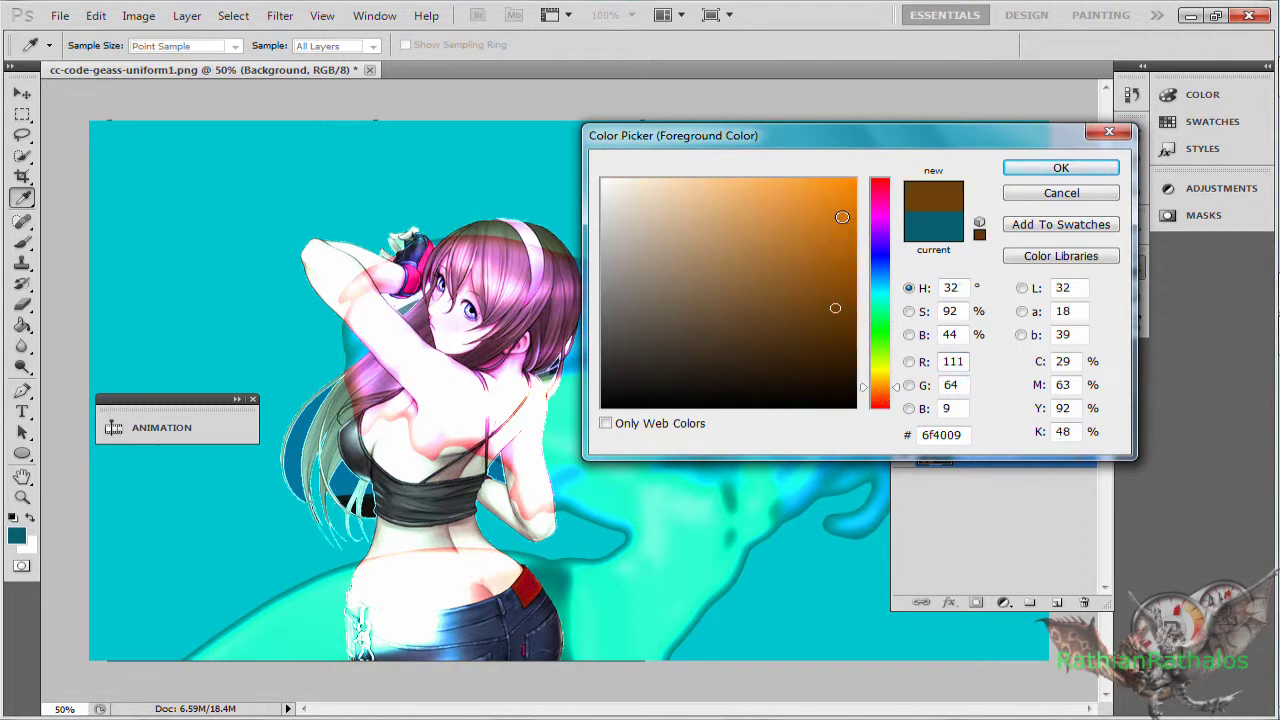
click(842, 217)
click(1055, 165)
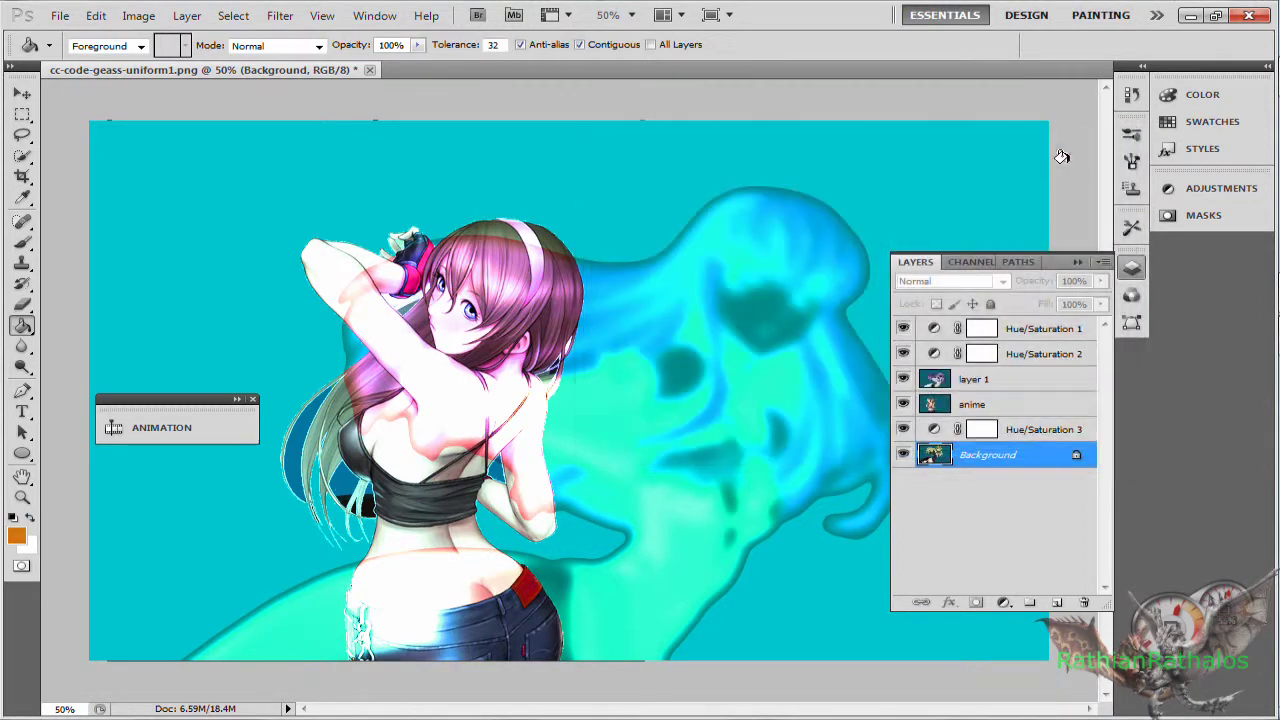
click(1004, 192)
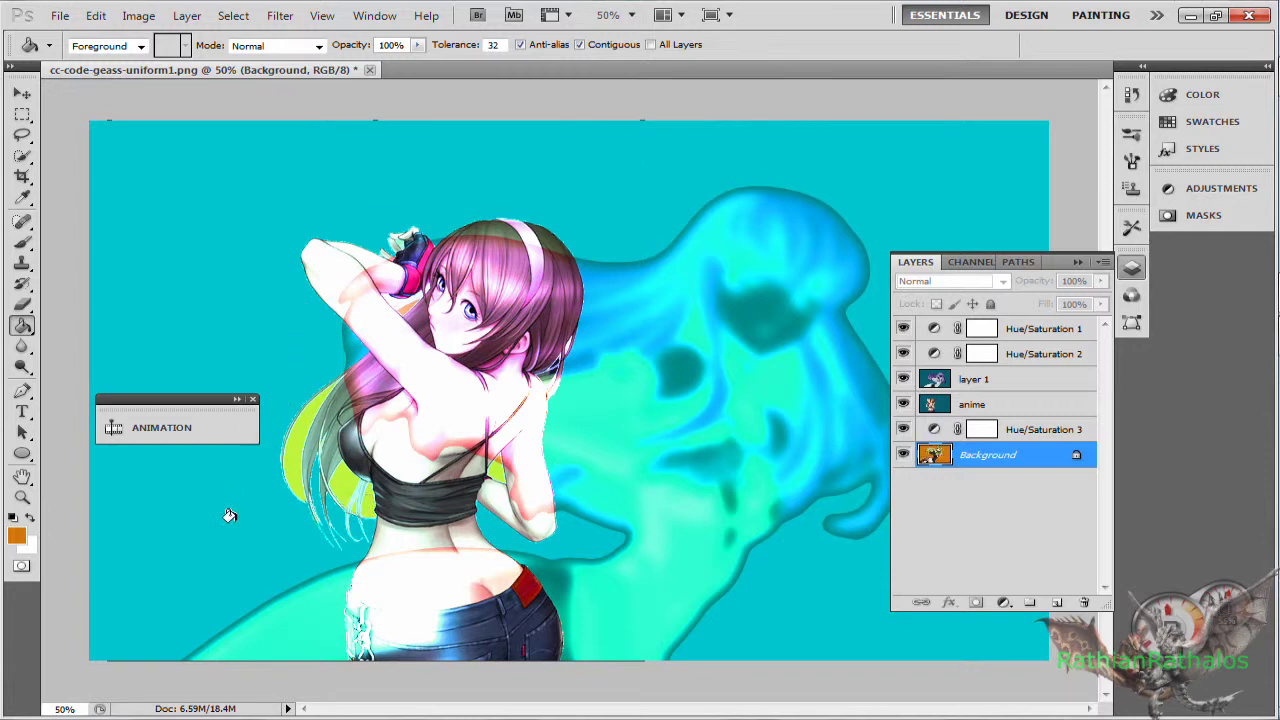
click(1006, 406)
click(991, 205)
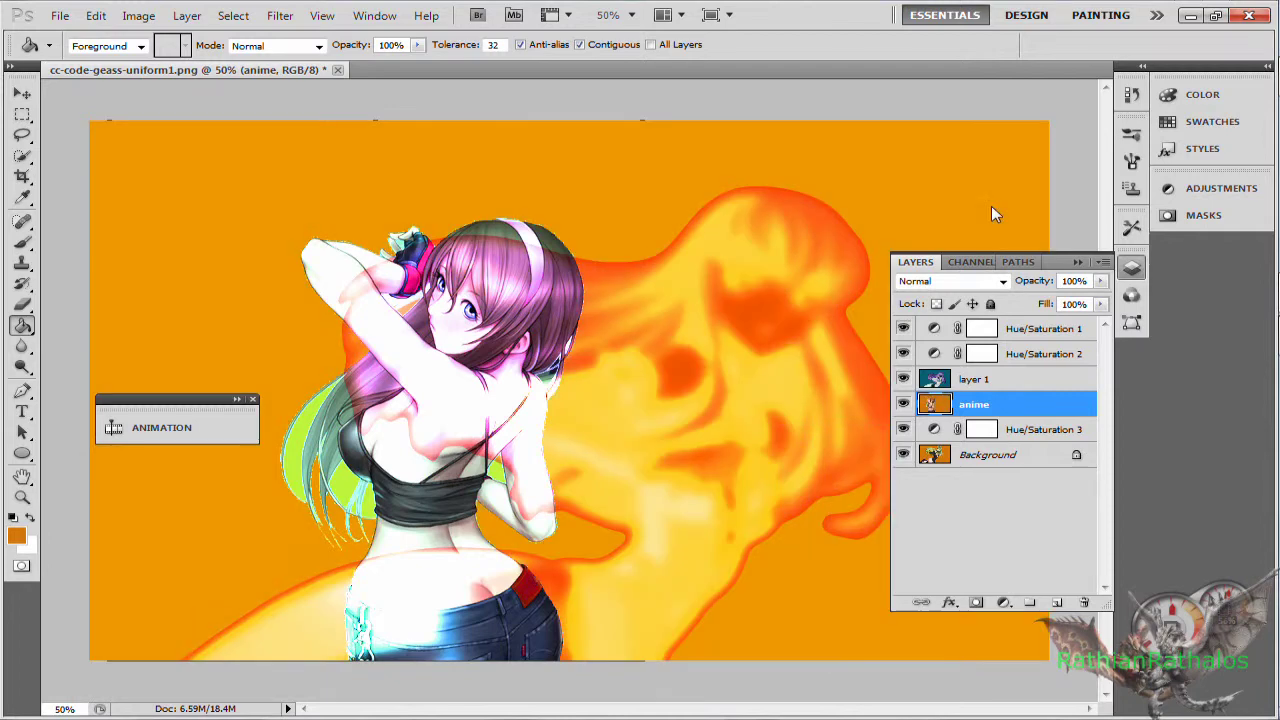
key(ctrl+z)
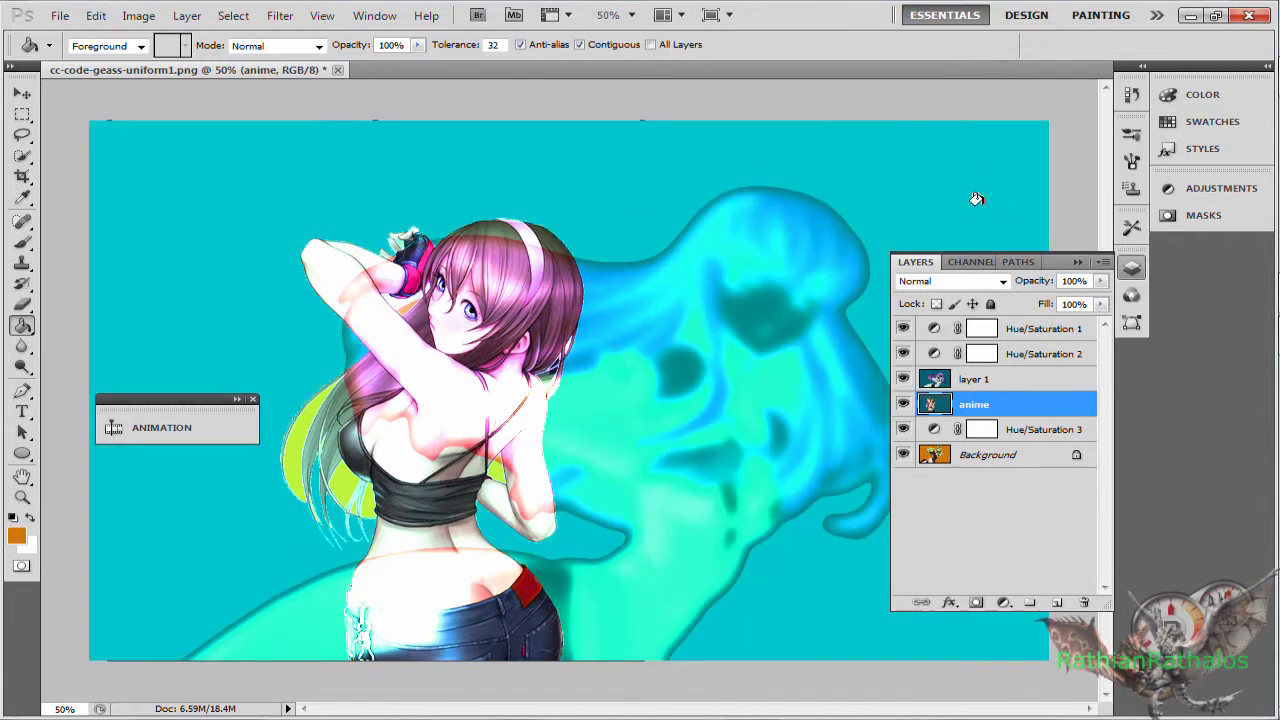
click(975, 380)
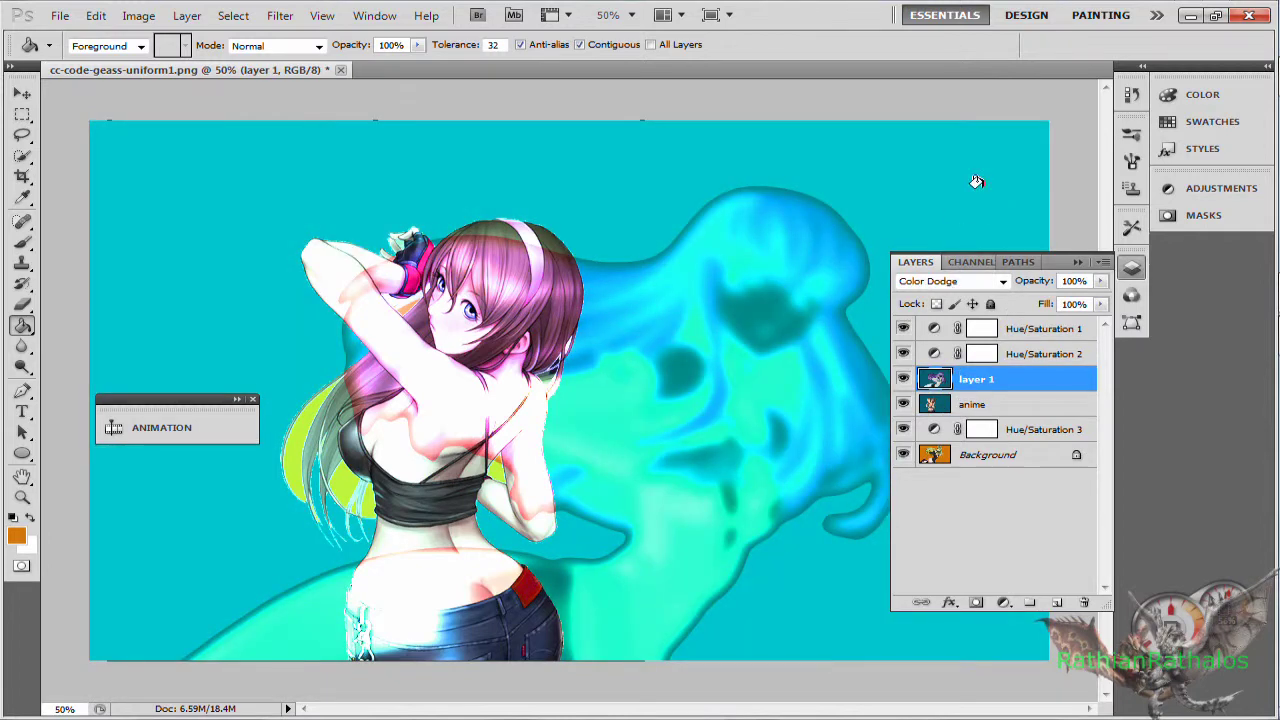
click(984, 195)
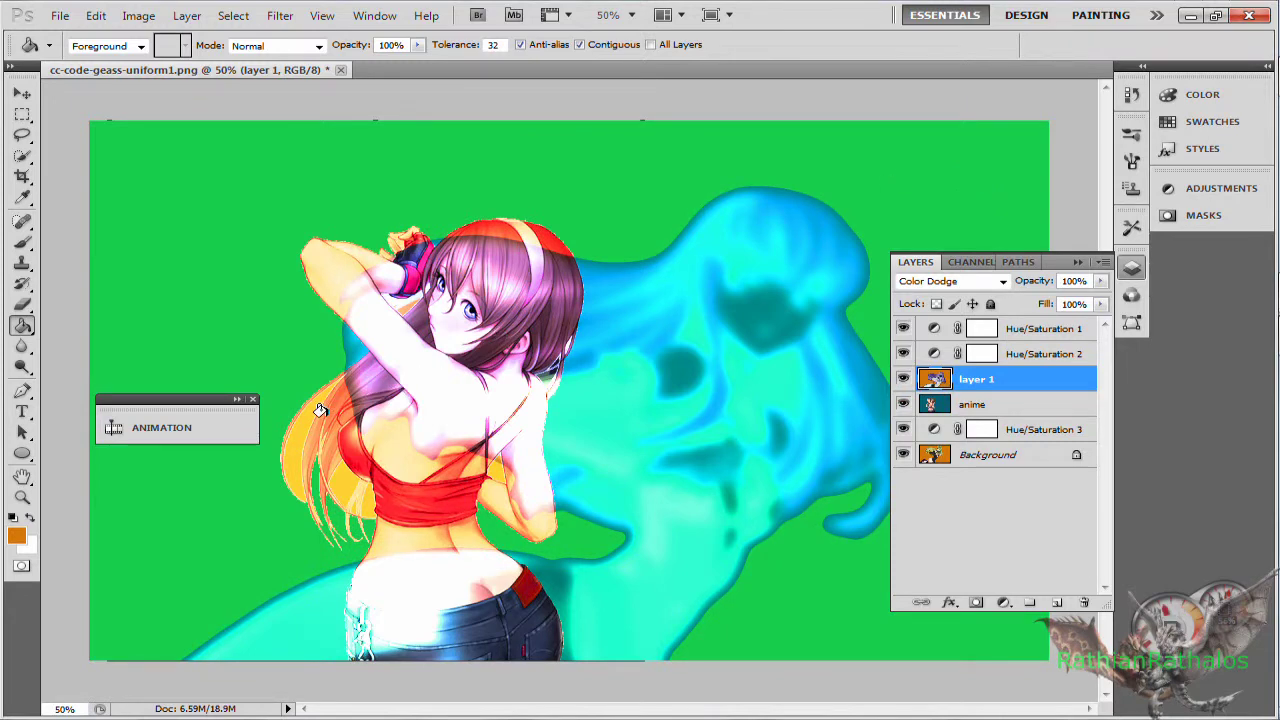
click(96, 15)
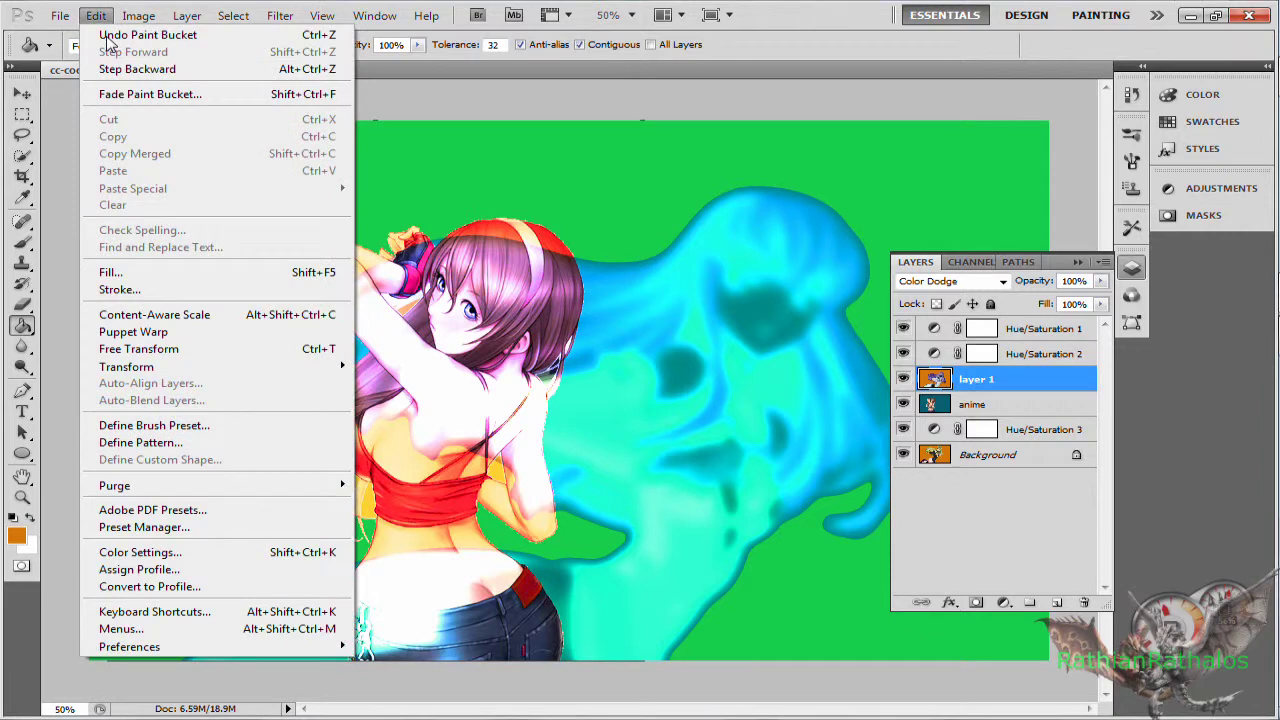
click(127, 70)
click(96, 15)
click(130, 69)
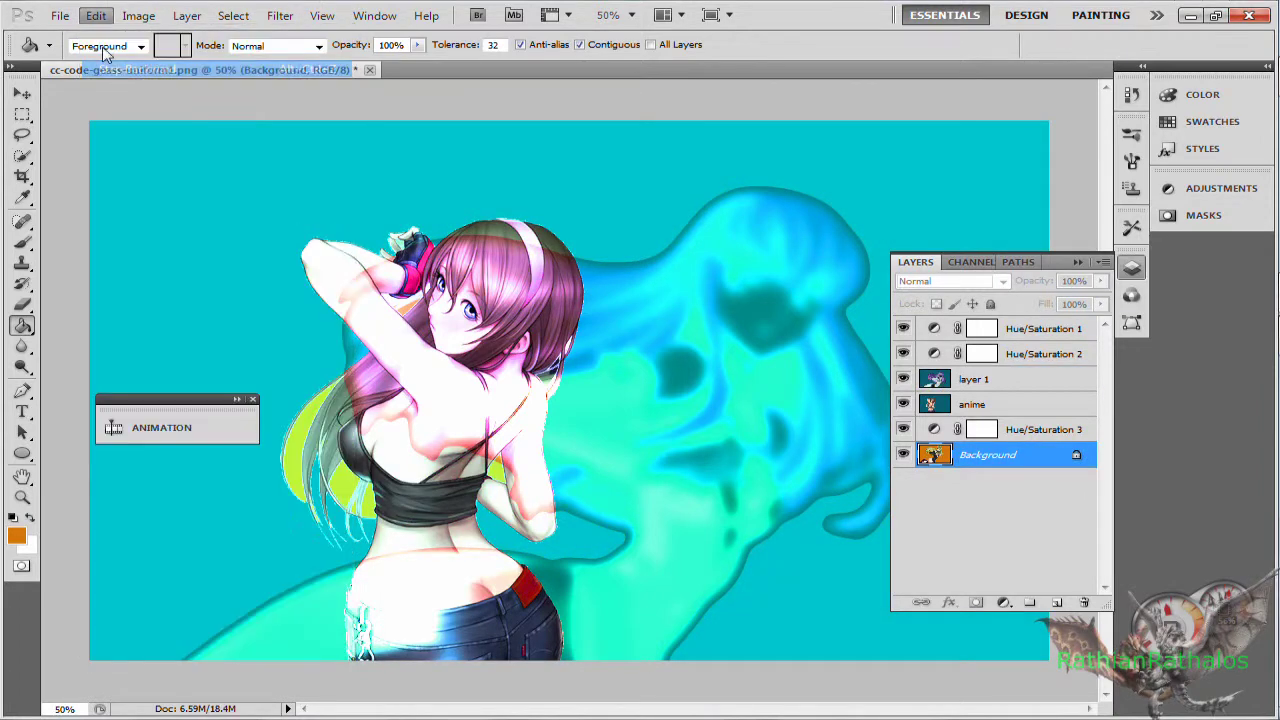
click(96, 15)
click(130, 69)
click(96, 15)
click(112, 69)
click(96, 15)
click(112, 69)
click(96, 15)
click(117, 72)
click(96, 15)
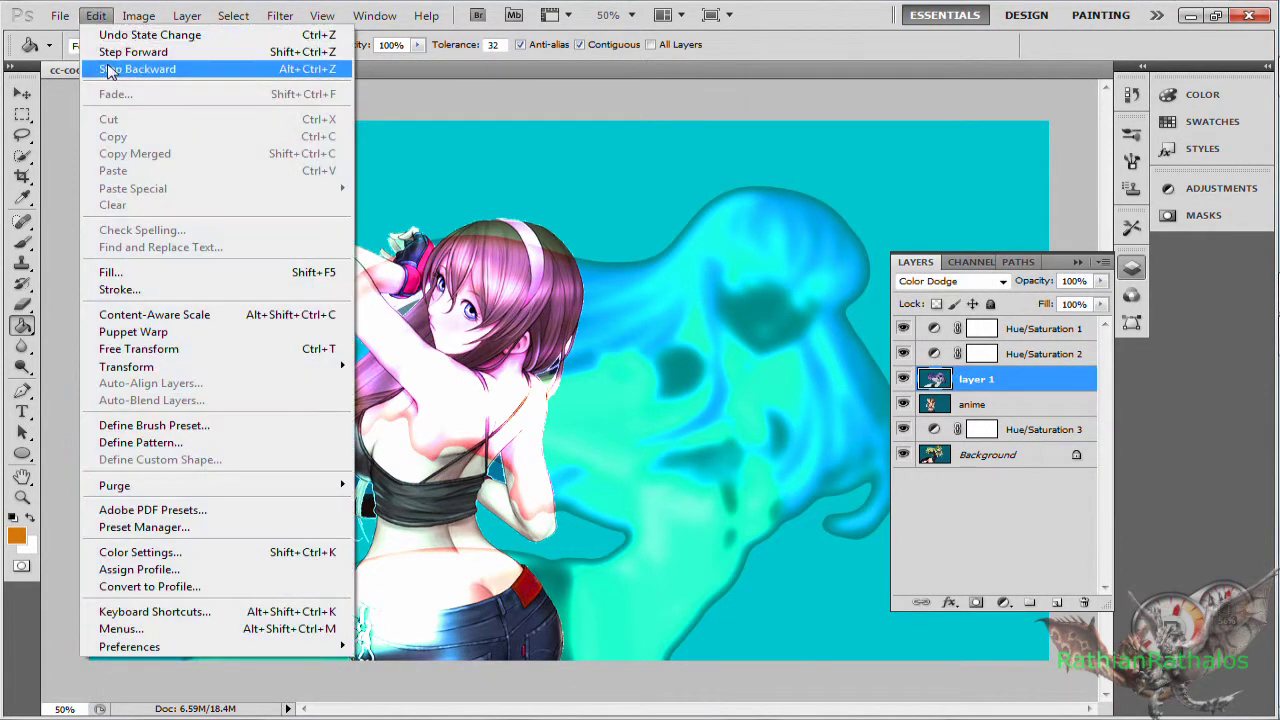
click(112, 69)
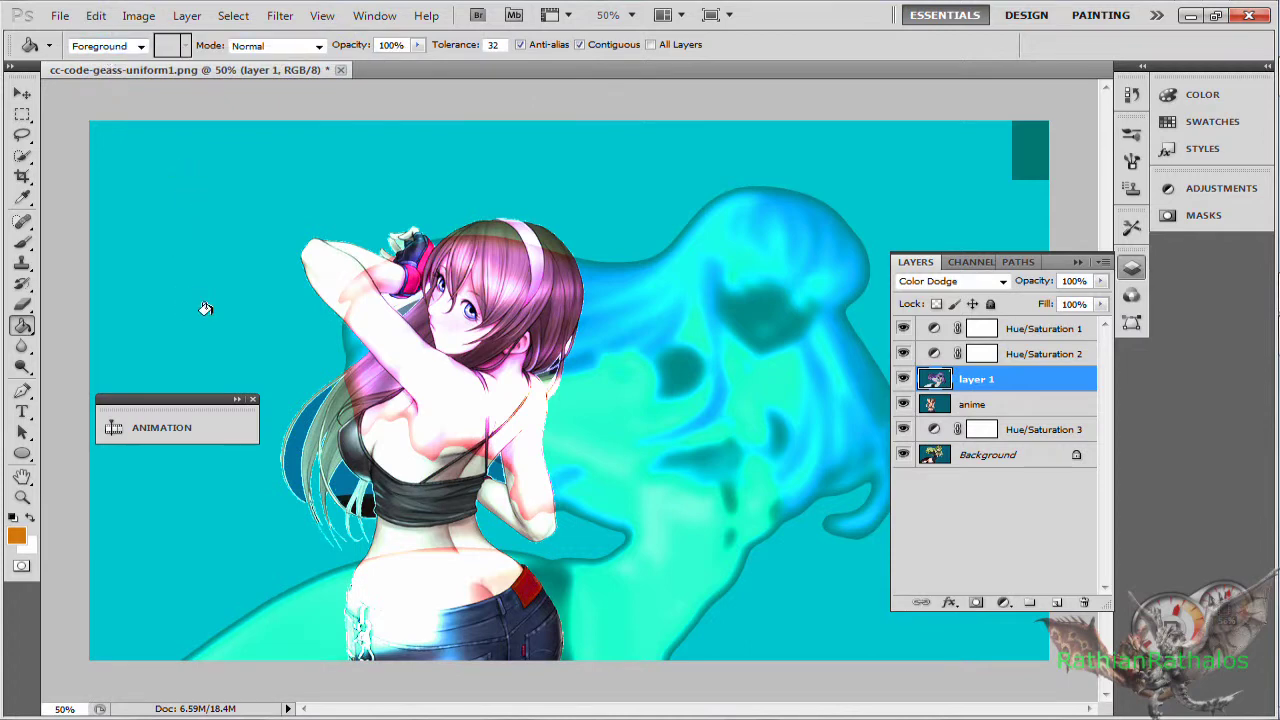
click(96, 15)
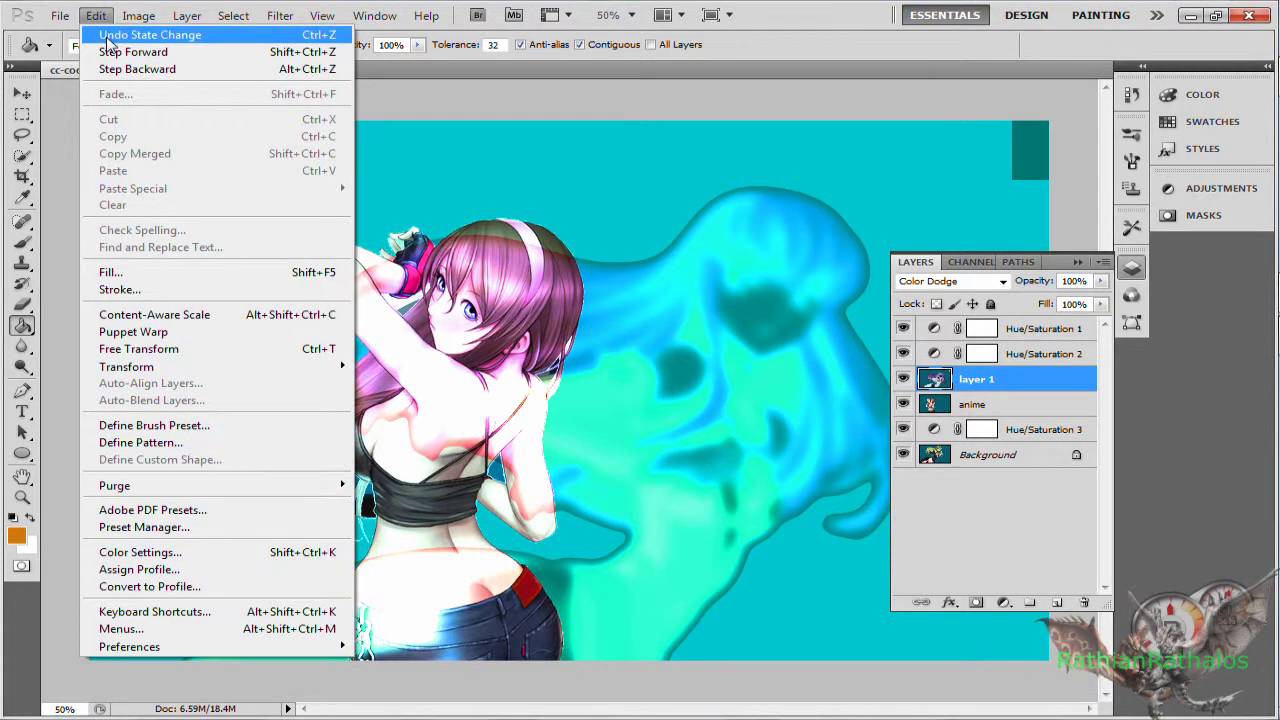
click(110, 53)
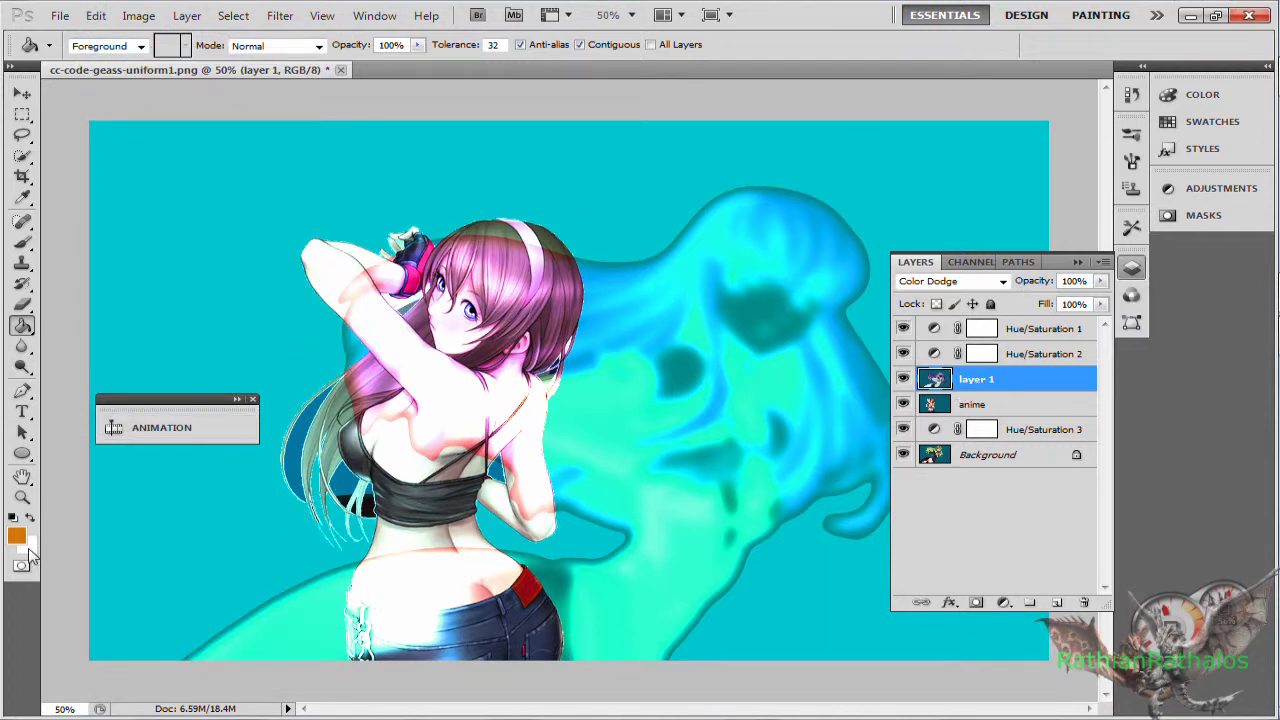
- Paint-bucket layer 1 to make the background green and top red, then fill the hair orange on Background
click(290, 279)
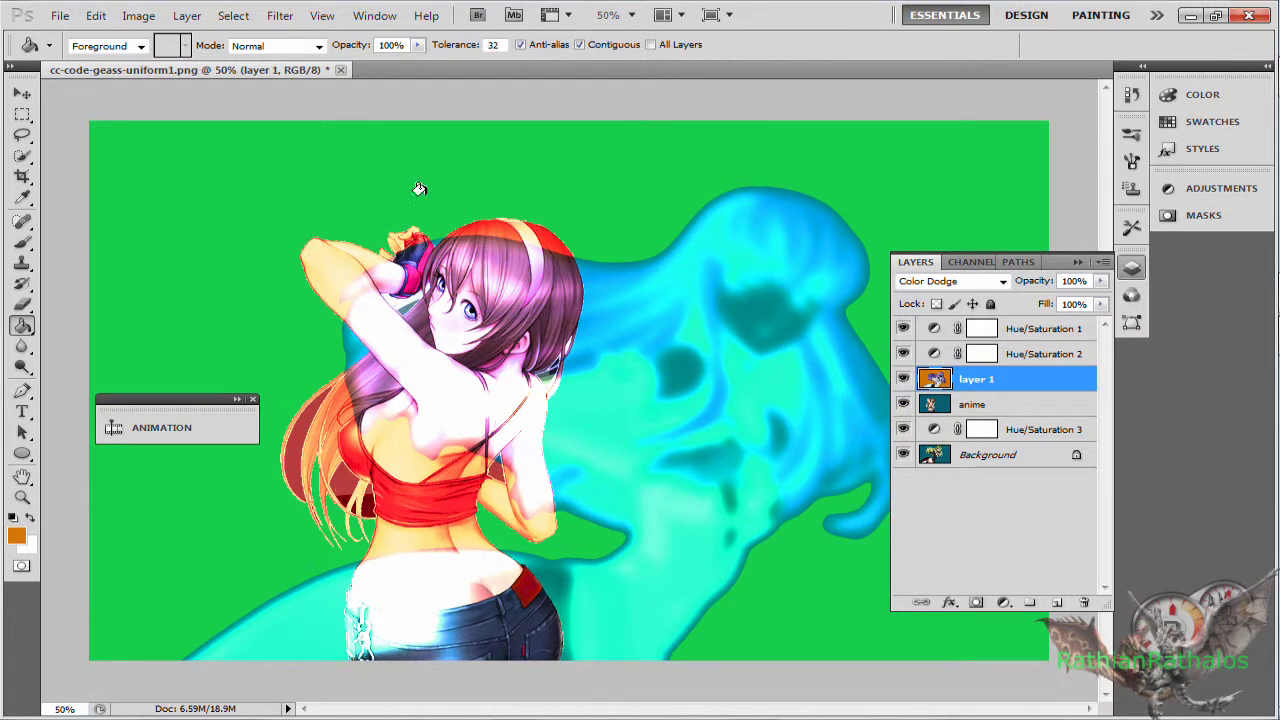
click(1007, 460)
click(293, 447)
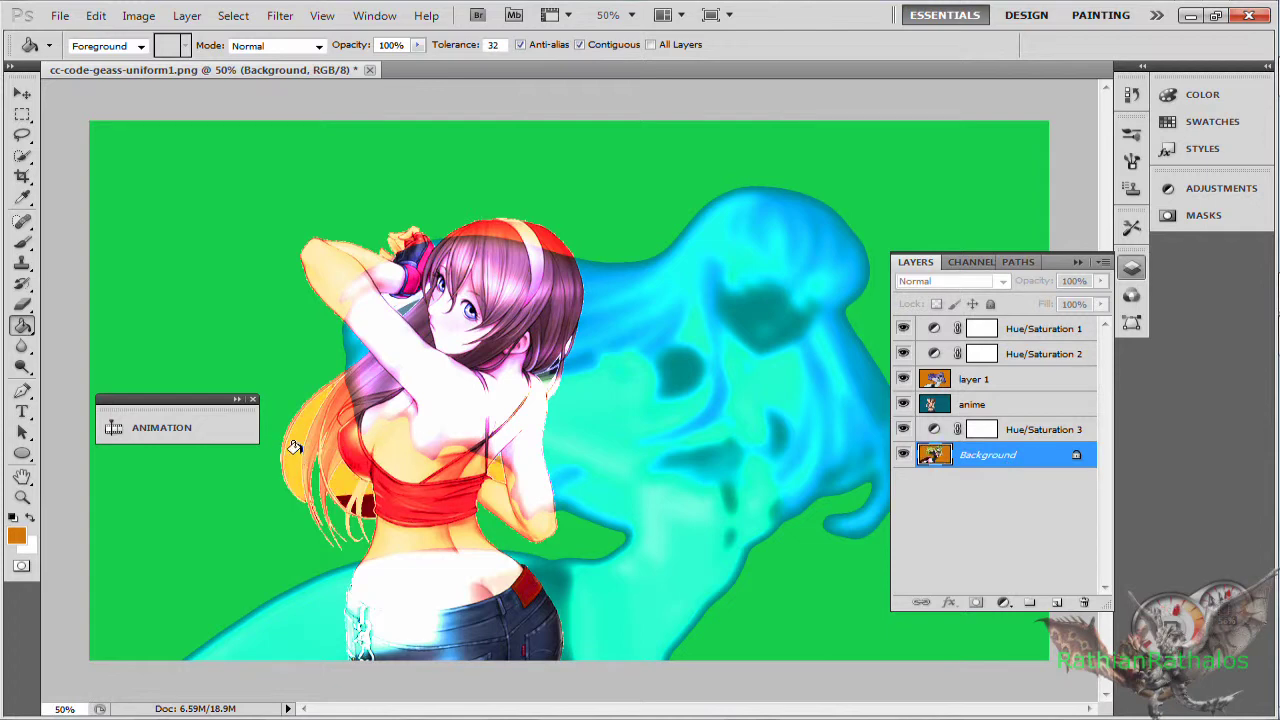
click(356, 504)
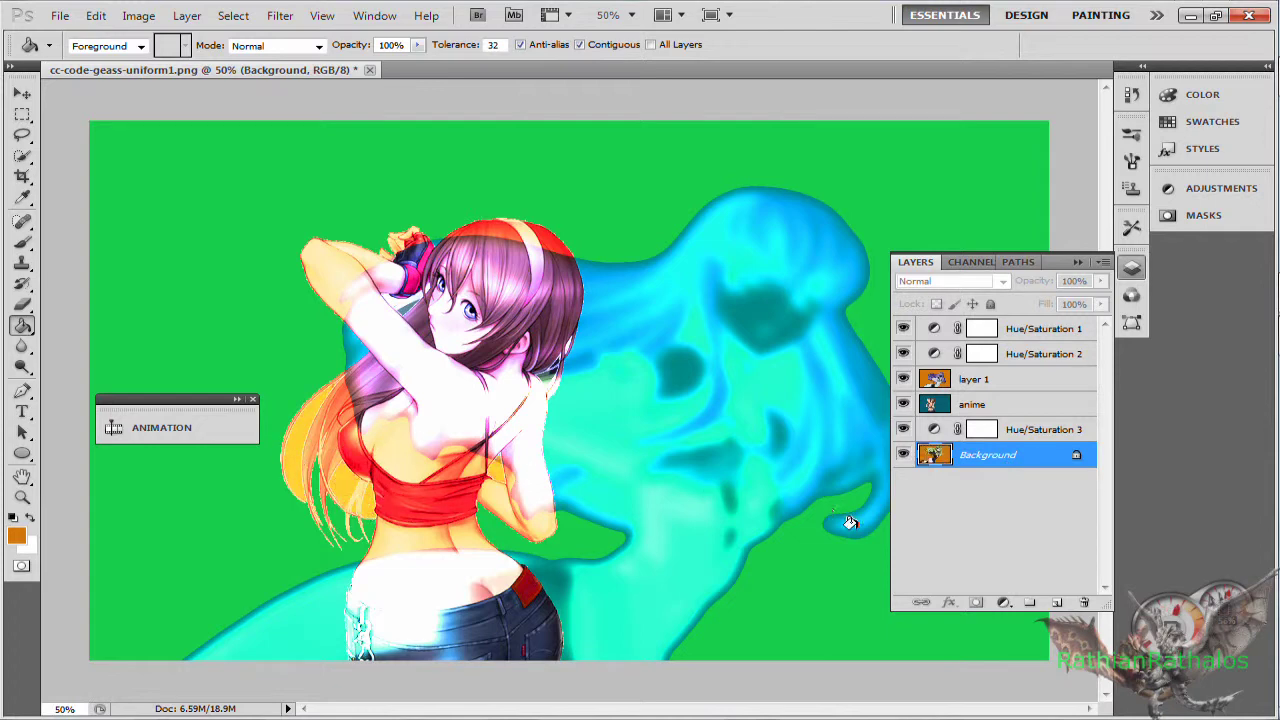
- Browse the toolbox flyouts and select the Color Sampler Tool
click(28, 392)
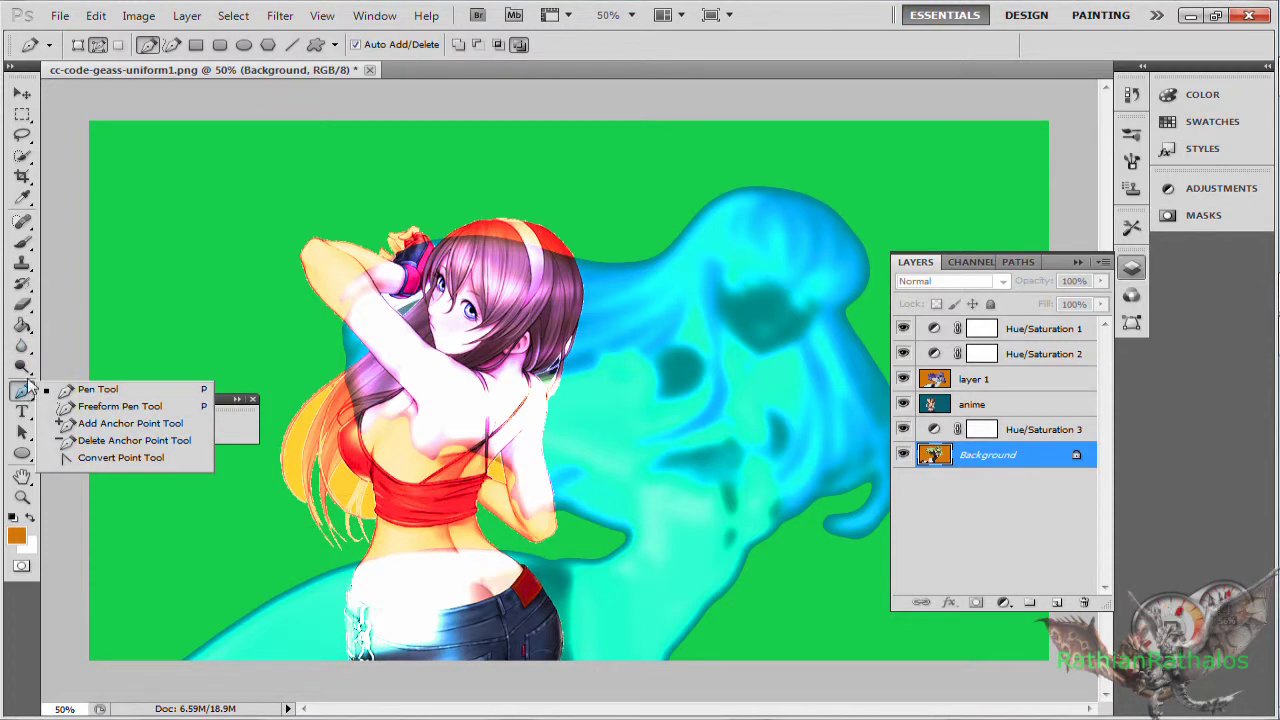
click(24, 370)
click(24, 347)
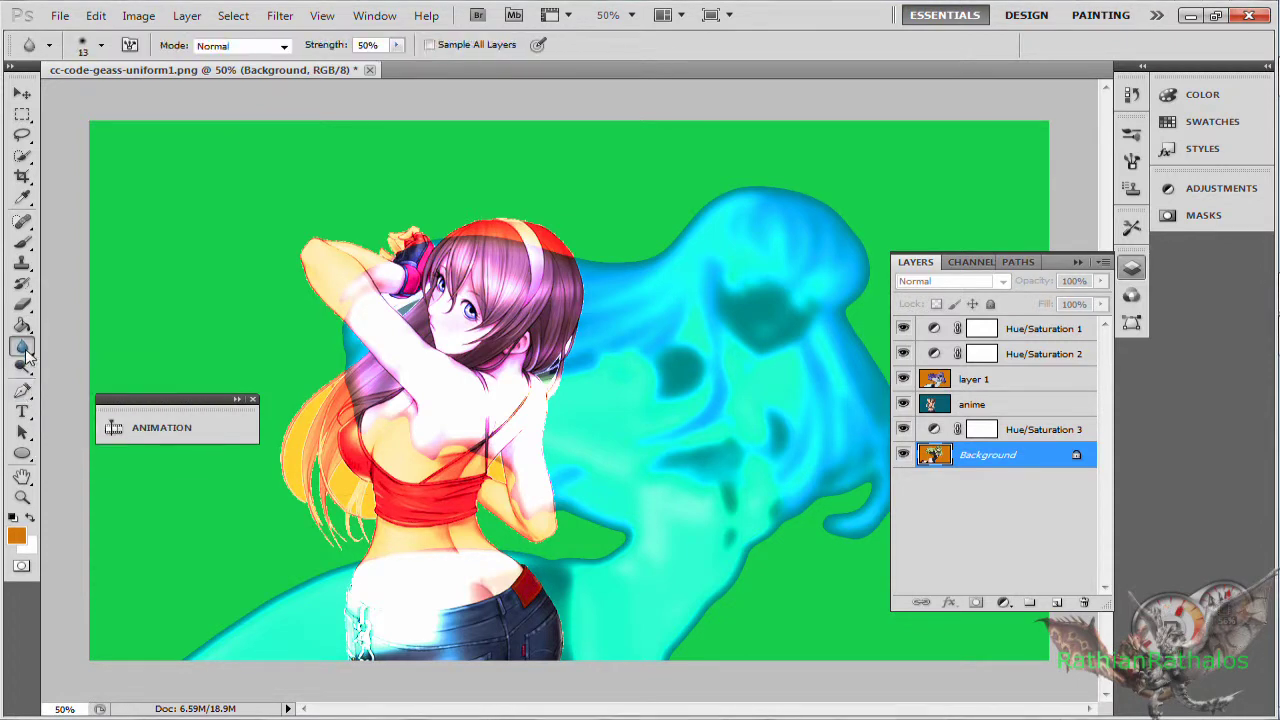
click(24, 160)
click(24, 198)
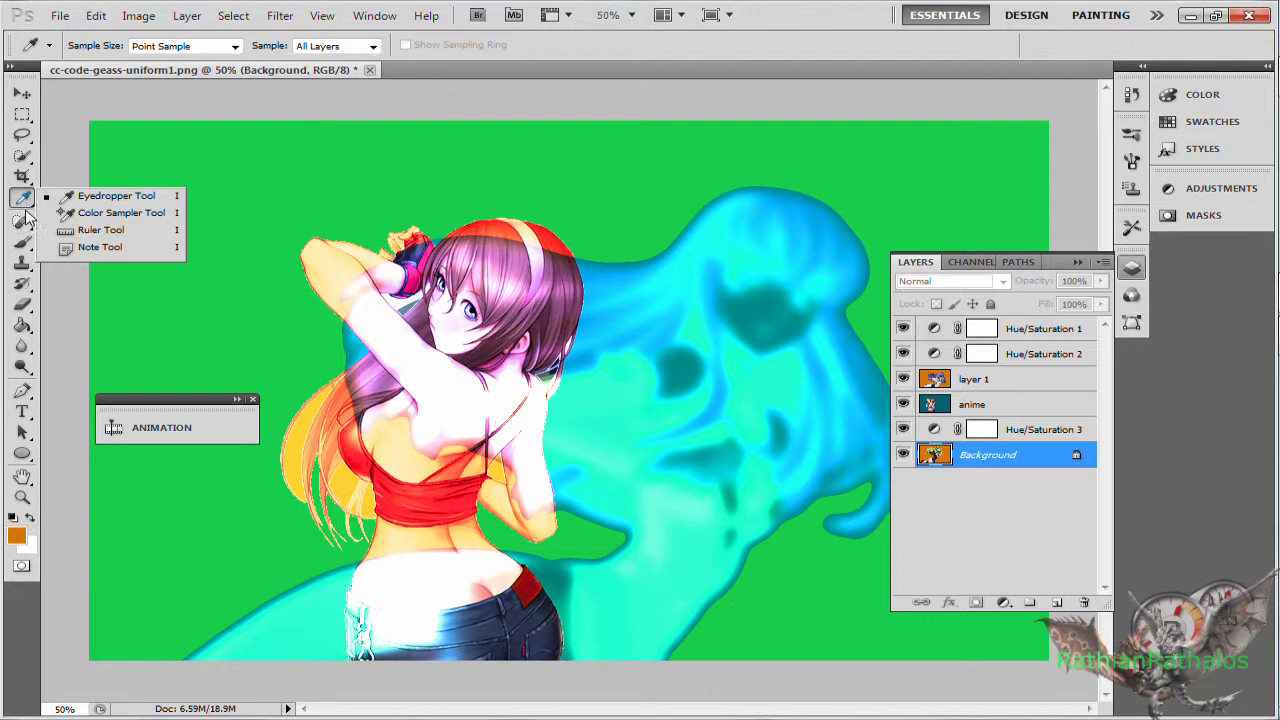
click(90, 214)
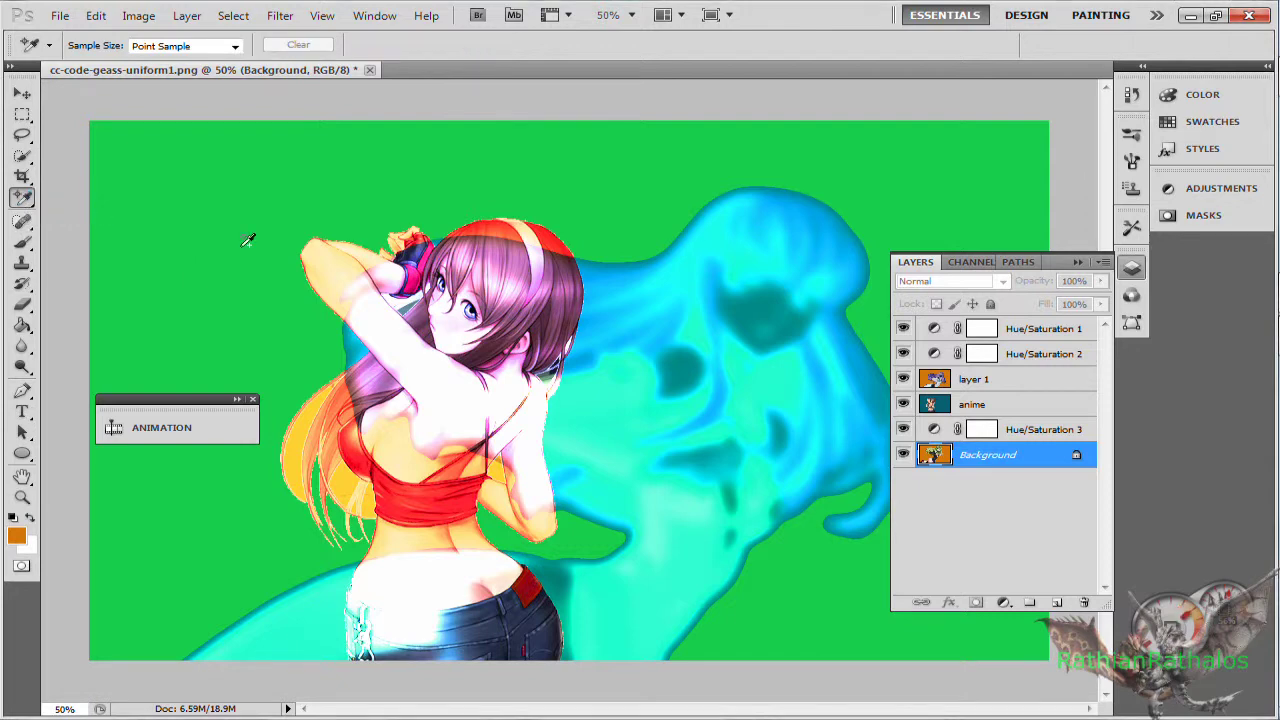
- Place two colour sample points on the blue figure, discarding an extra third sampler
click(599, 416)
click(643, 452)
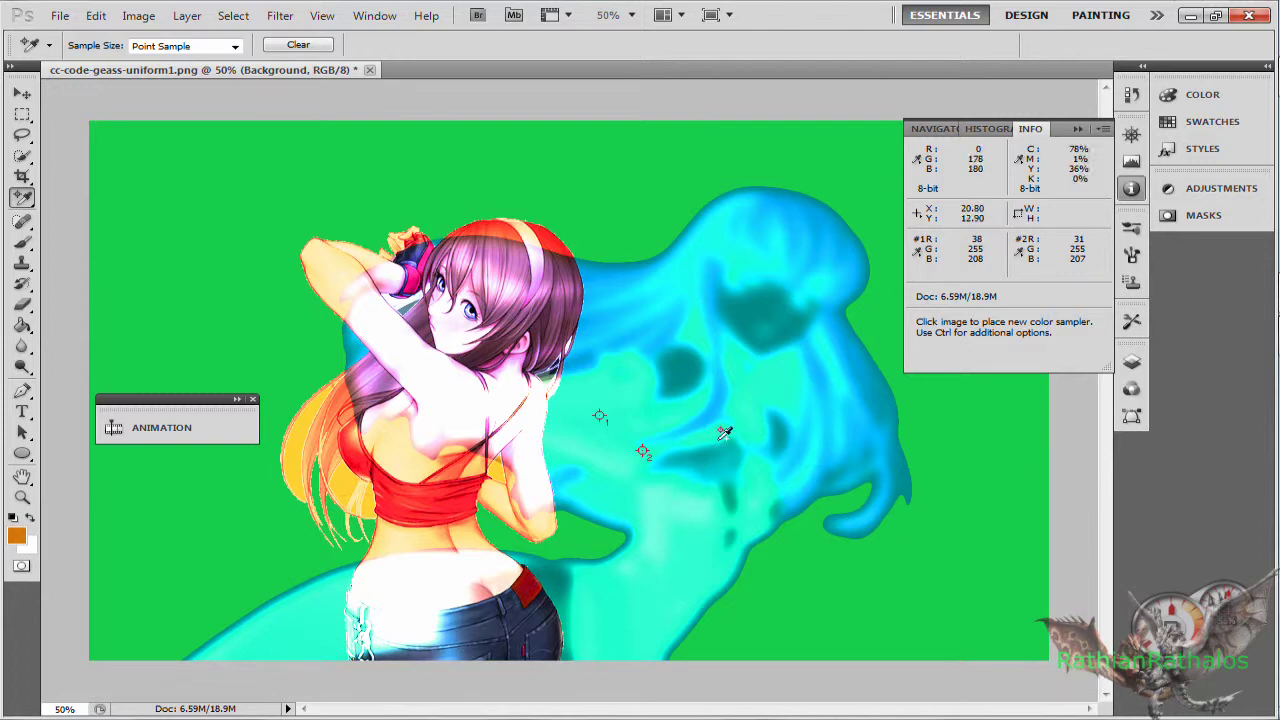
click(634, 422)
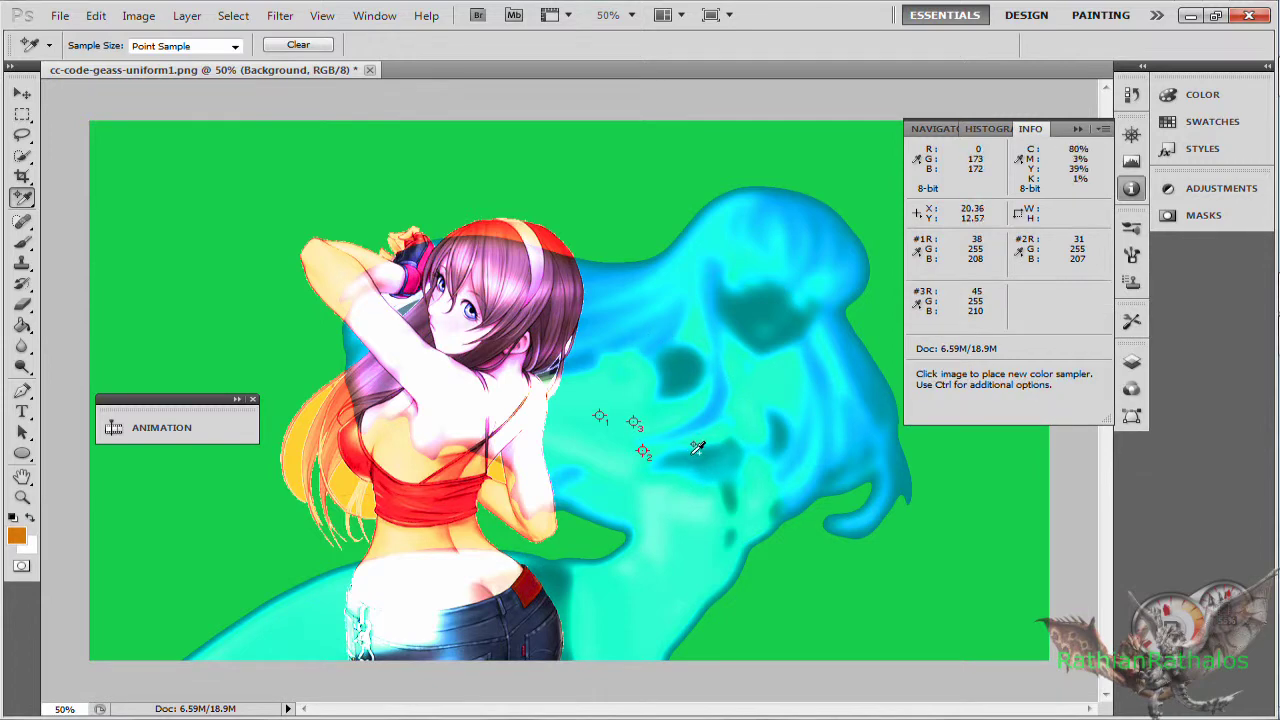
key(ctrl)
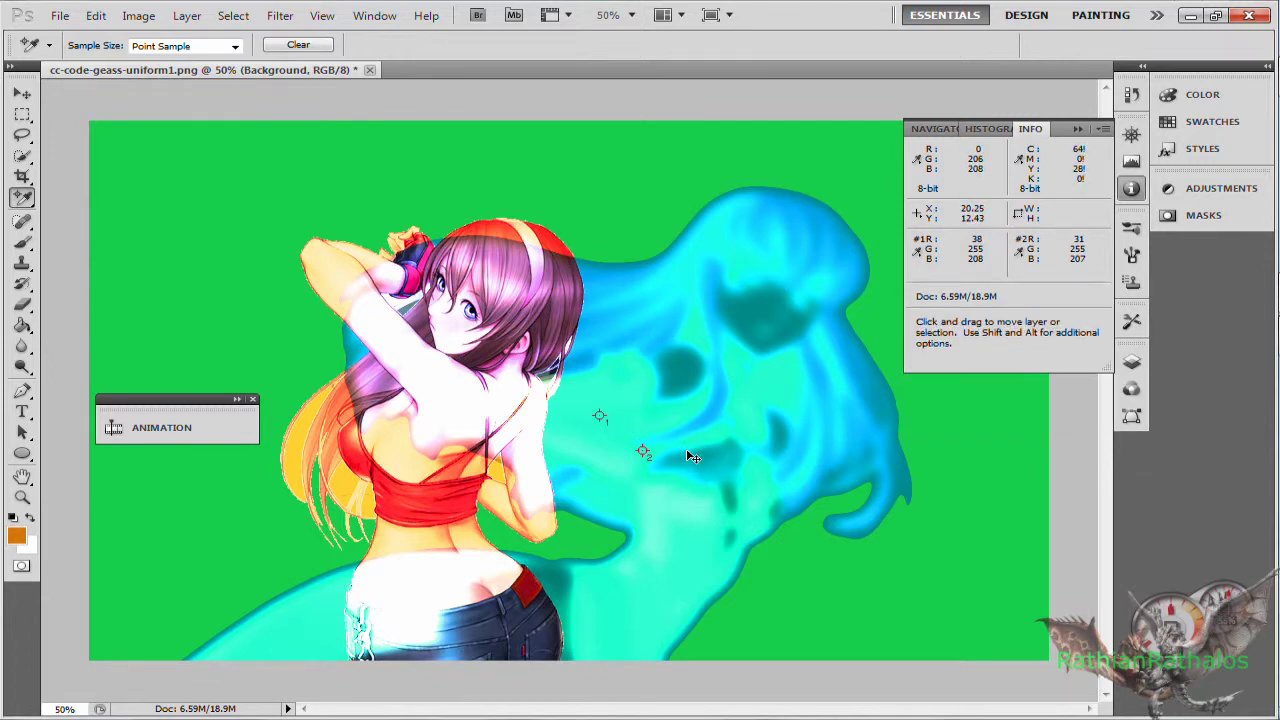
mouse_move(634, 422)
mouse_down()
mouse_move(200, 280)
mouse_move(25, 370)
mouse_up()
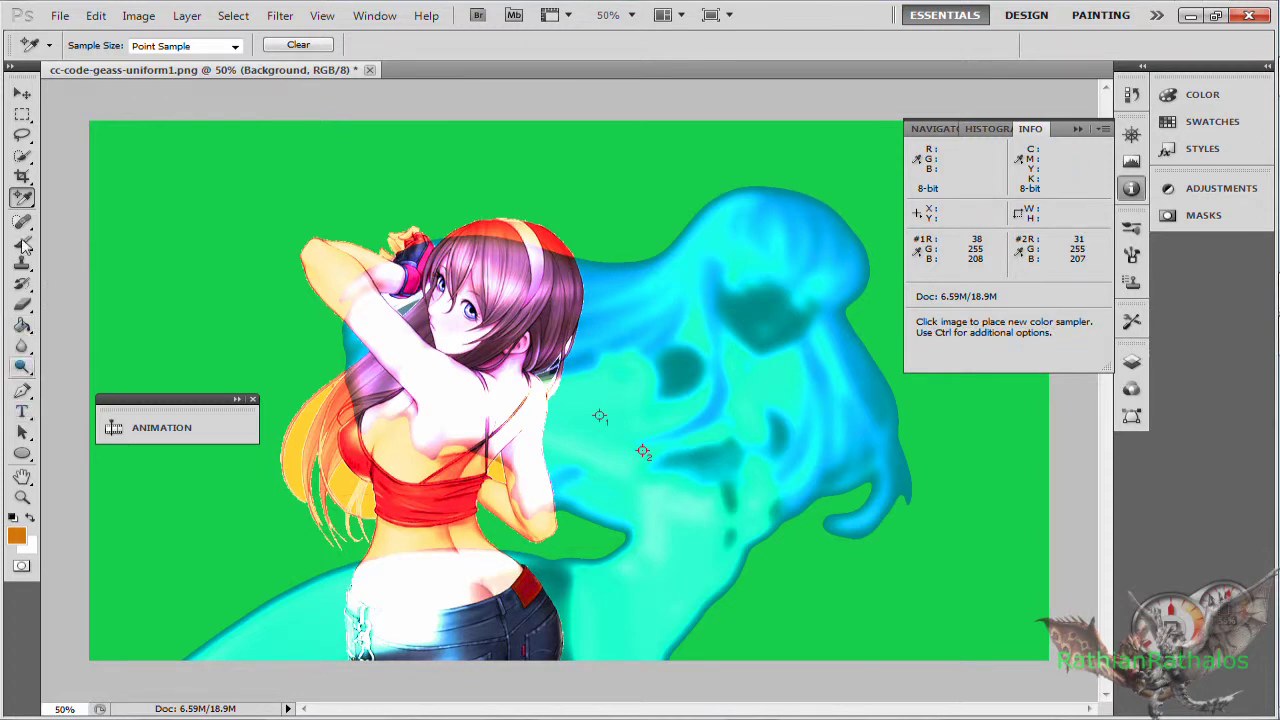
click(22, 93)
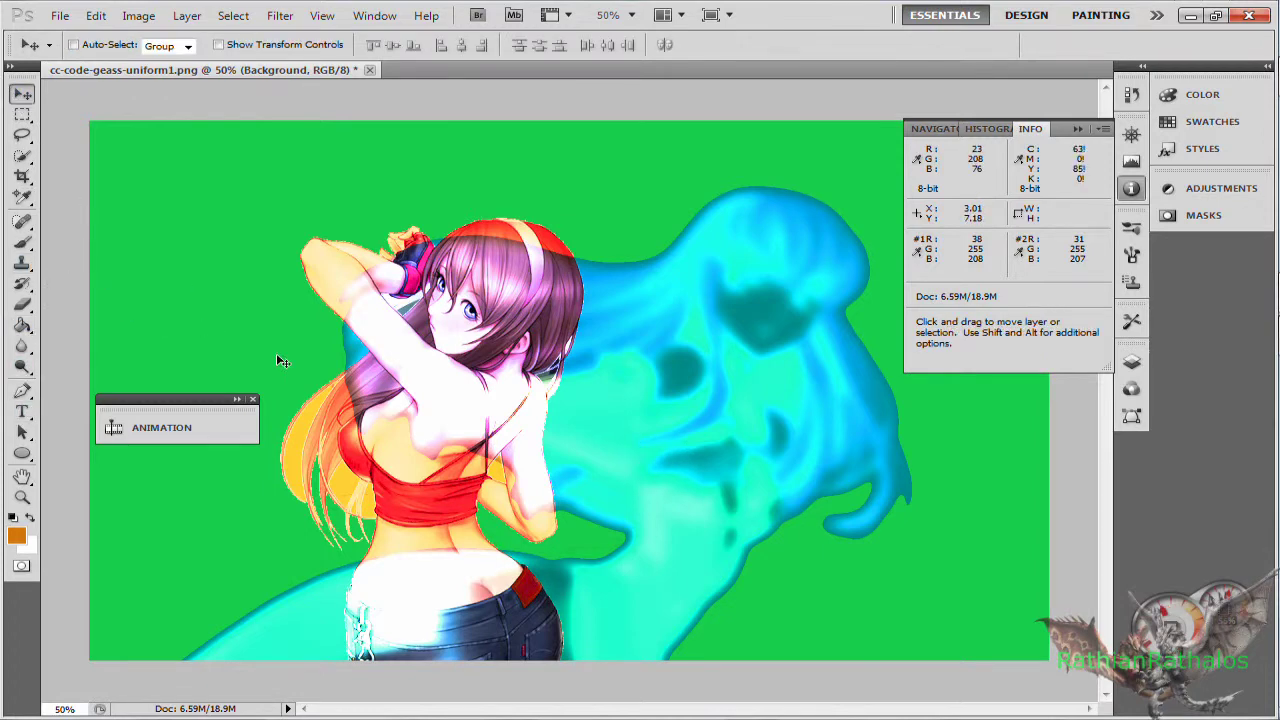
click(16, 539)
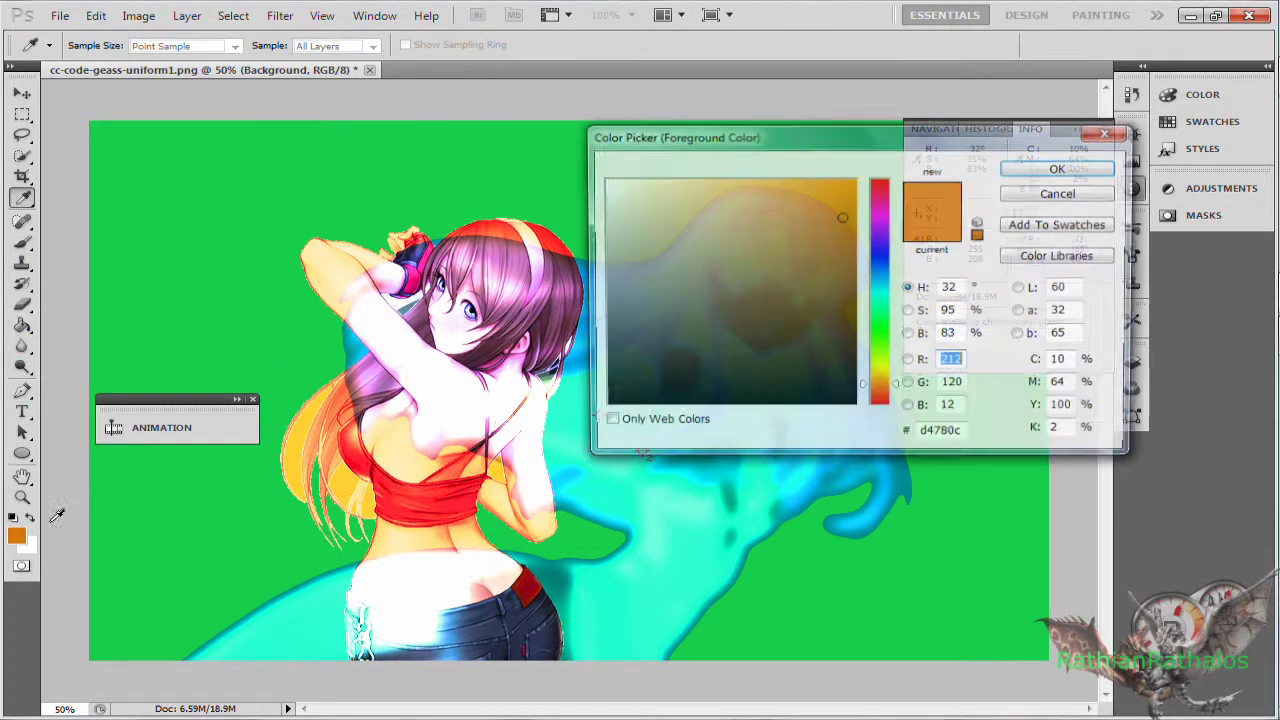
- Paste 0cc4d4 into the Color Picker to make the foreground colour cyan
key(ctrl+v)
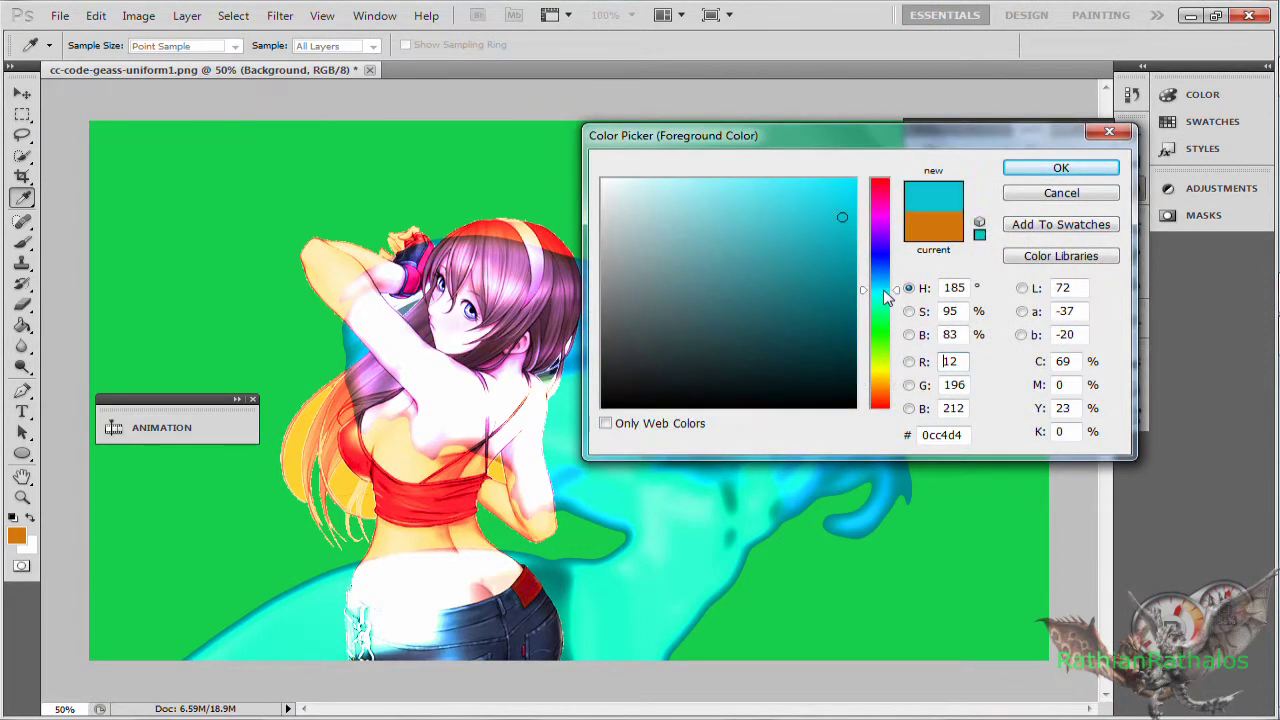
click(1032, 172)
key(v)
key(g)
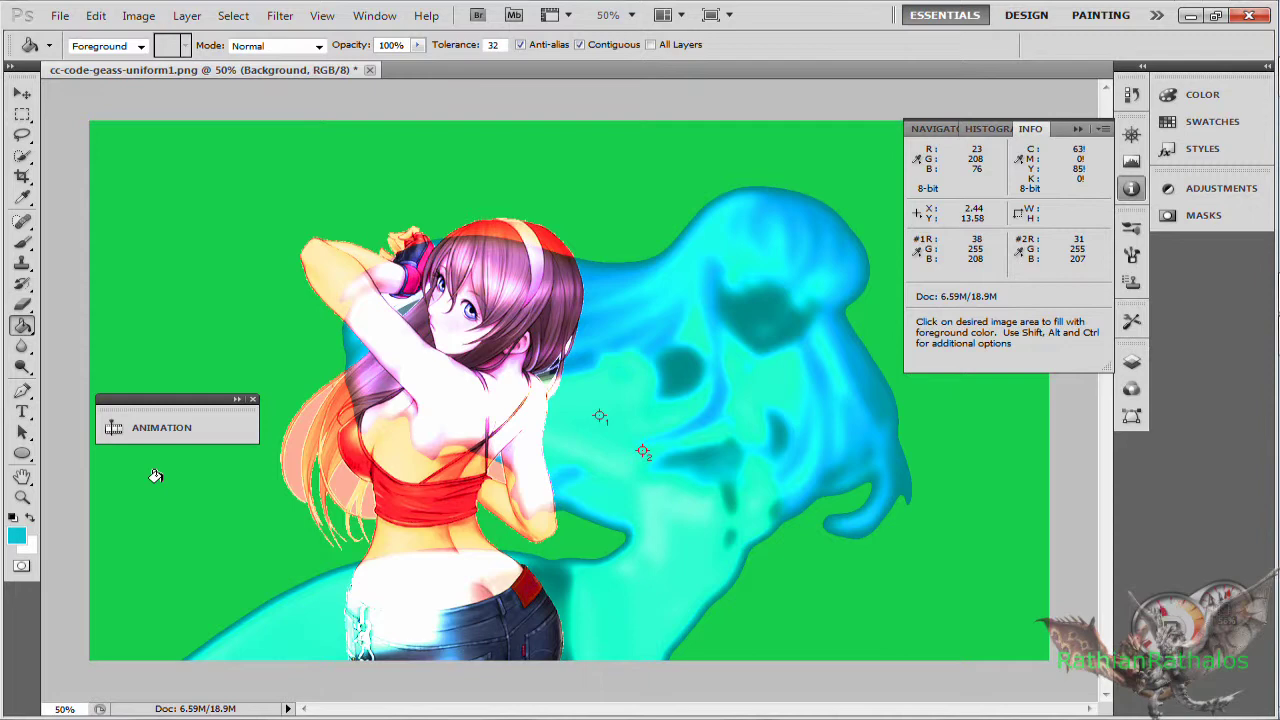
- Draw a text box across the centre of the image with the Type tool
click(23, 412)
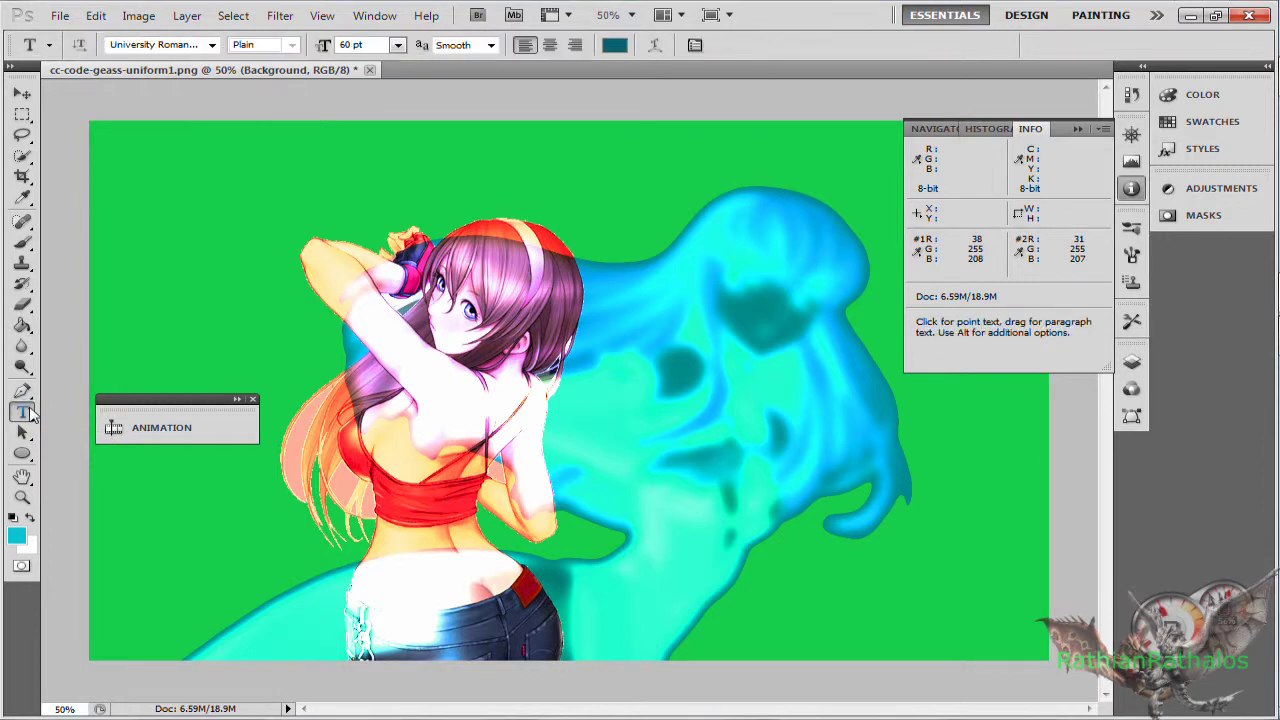
drag(355, 338, 868, 492)
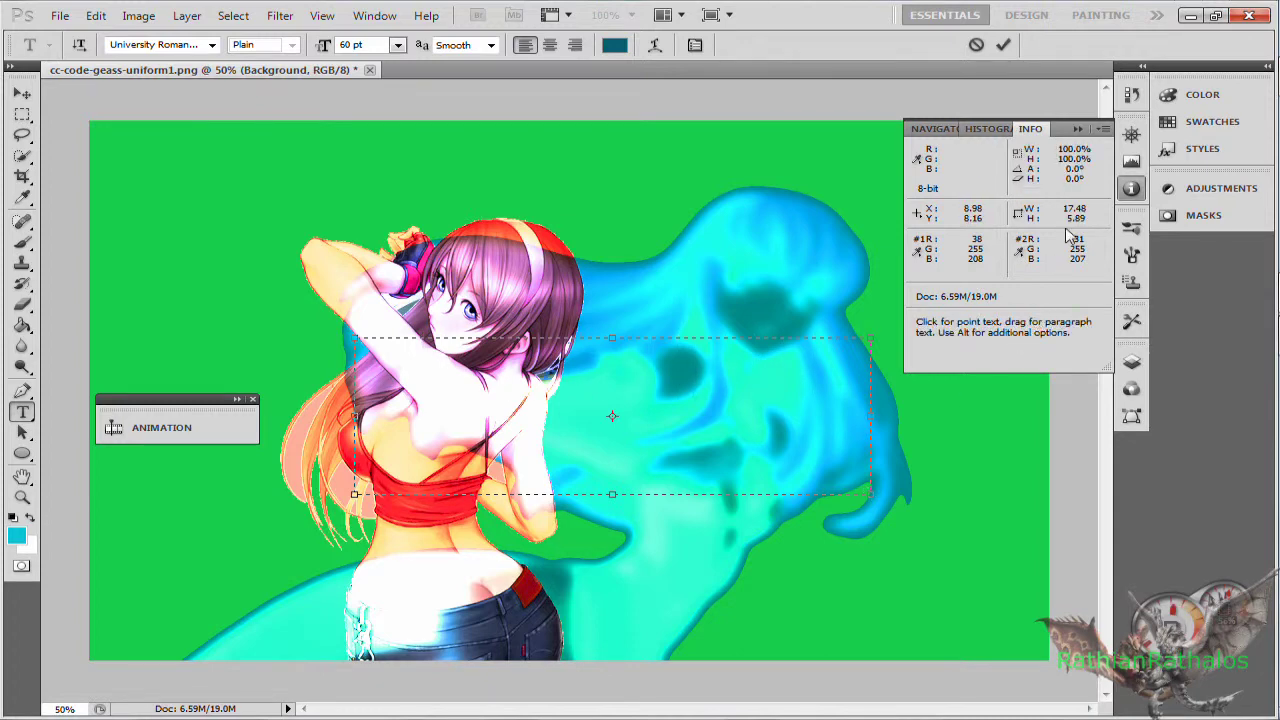
click(1078, 129)
click(1133, 360)
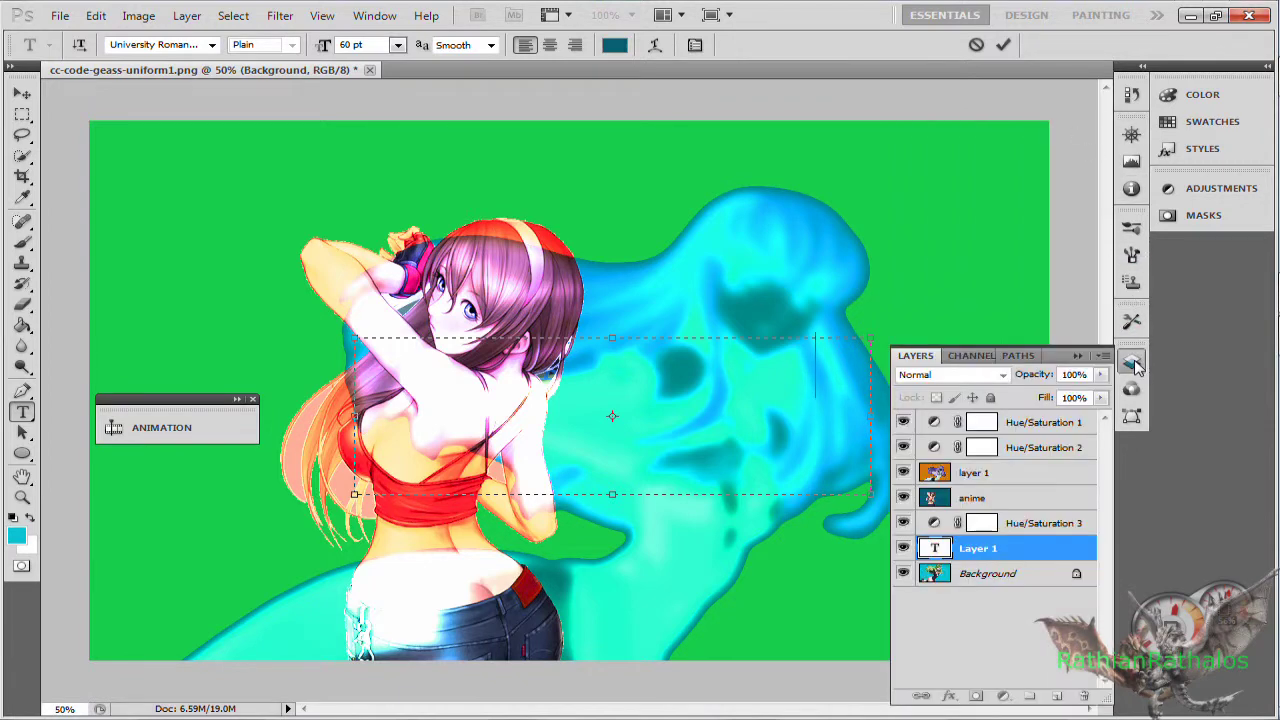
click(1134, 364)
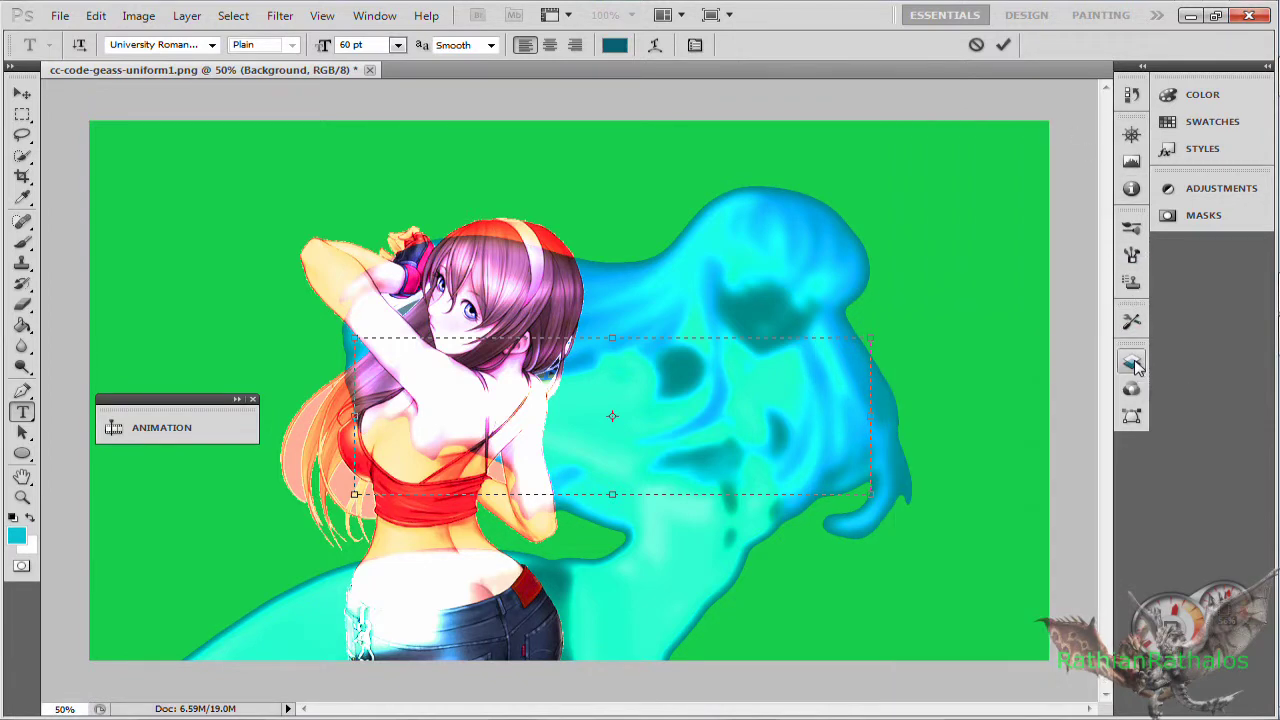
- Pick a bright magenta as the type tool's text colour
click(614, 45)
drag(890, 308, 888, 316)
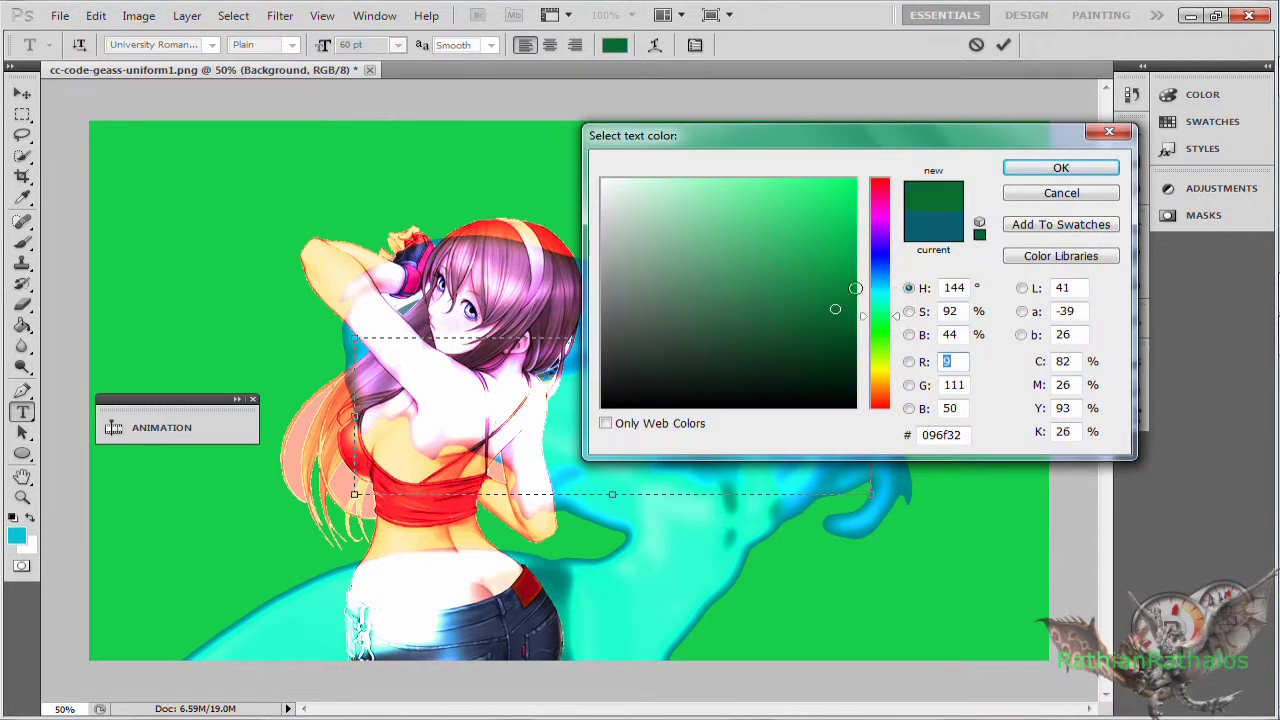
click(884, 200)
click(839, 209)
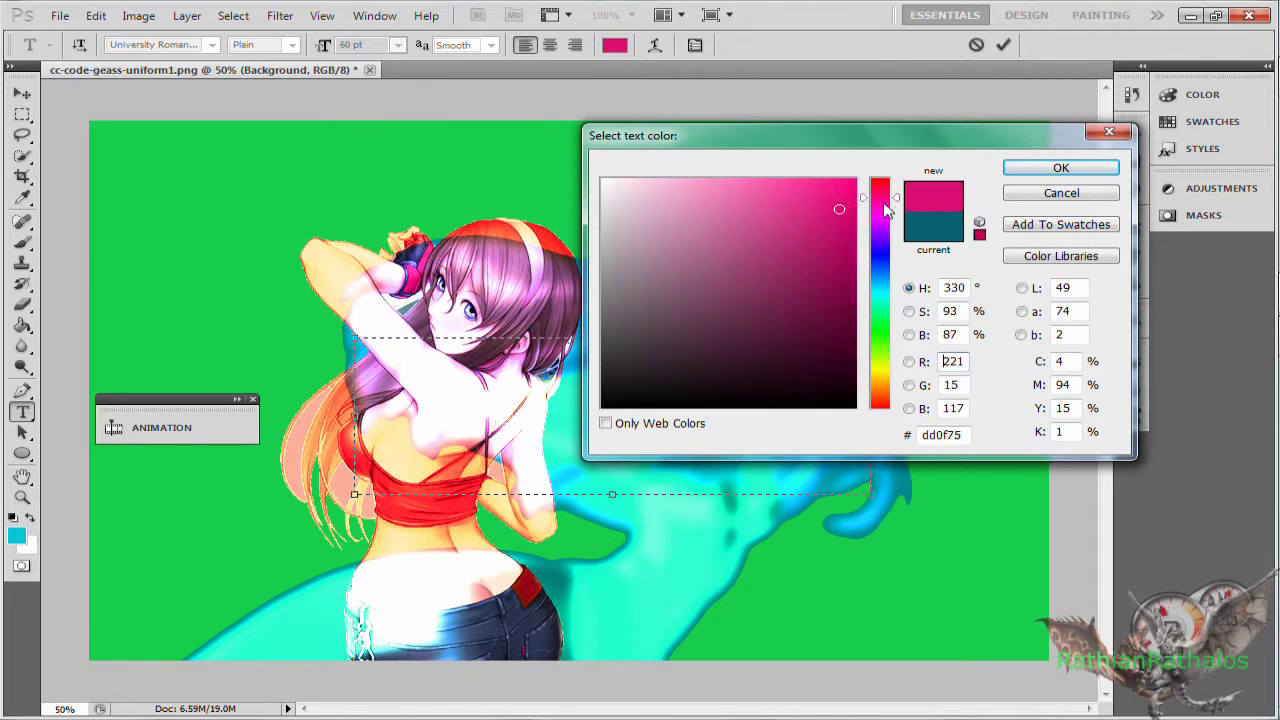
click(1015, 167)
- Select the entire line of text and apply bright magenta pink to it
drag(854, 352, 320, 362)
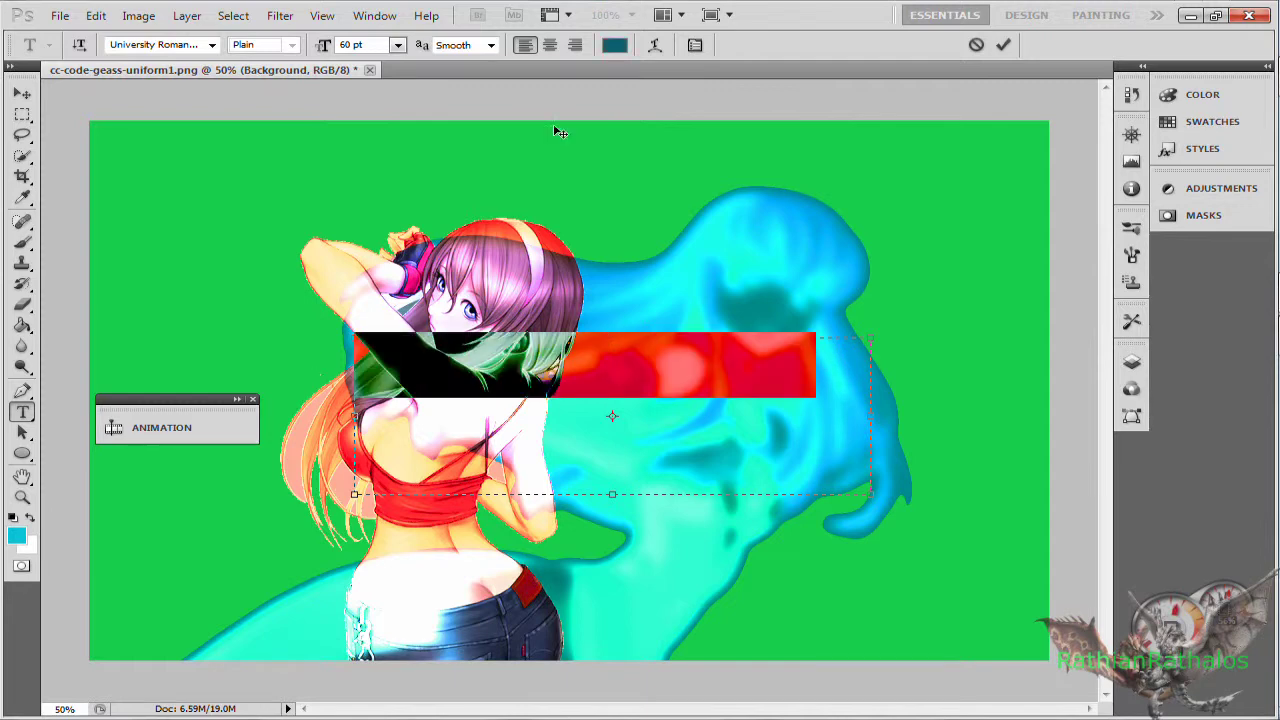
click(612, 45)
click(879, 198)
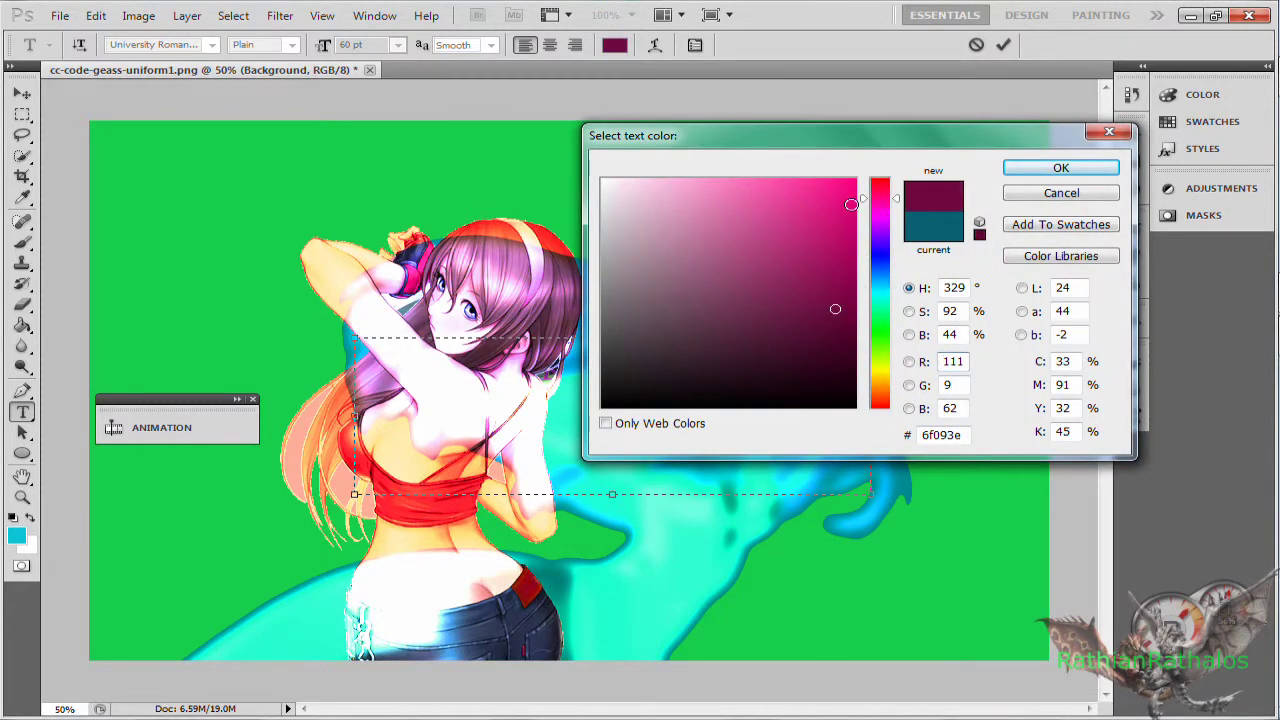
click(851, 204)
click(1045, 168)
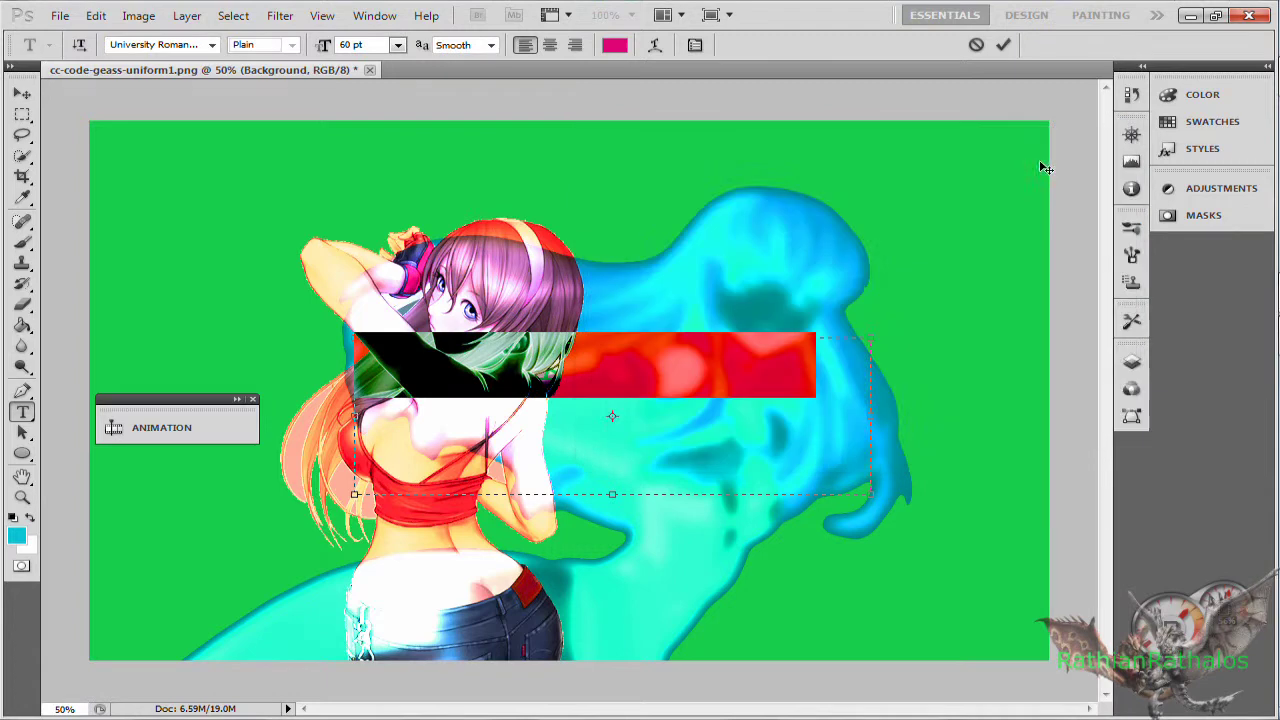
click(827, 363)
drag(816, 352, 352, 365)
click(1132, 362)
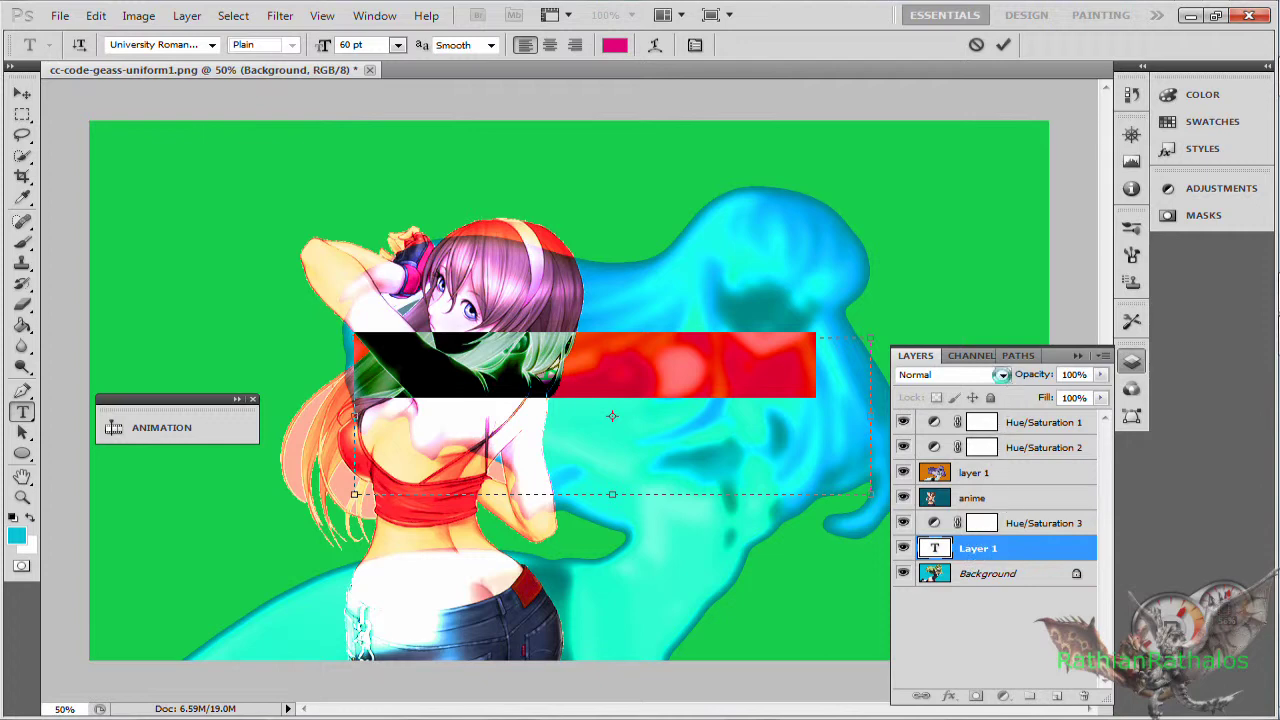
- Commit the text and move the RathianRathalos48 layer to the top of the stack
click(1002, 375)
click(1002, 375)
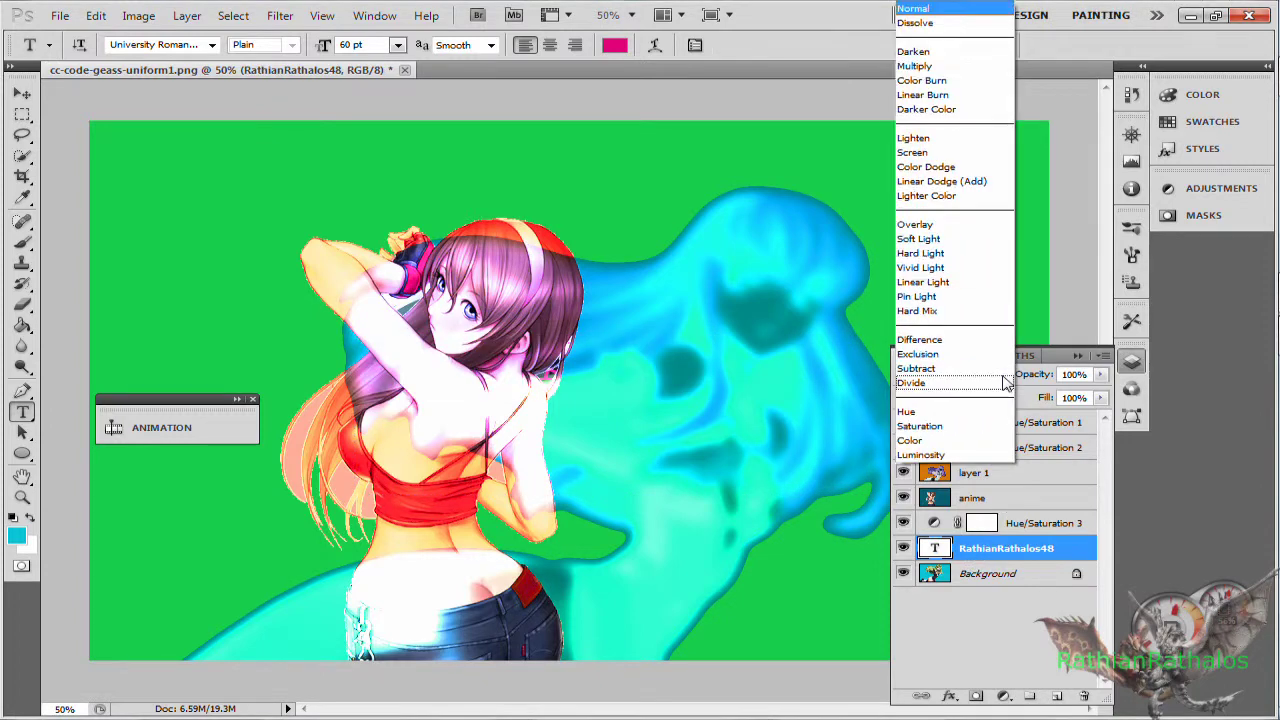
click(989, 167)
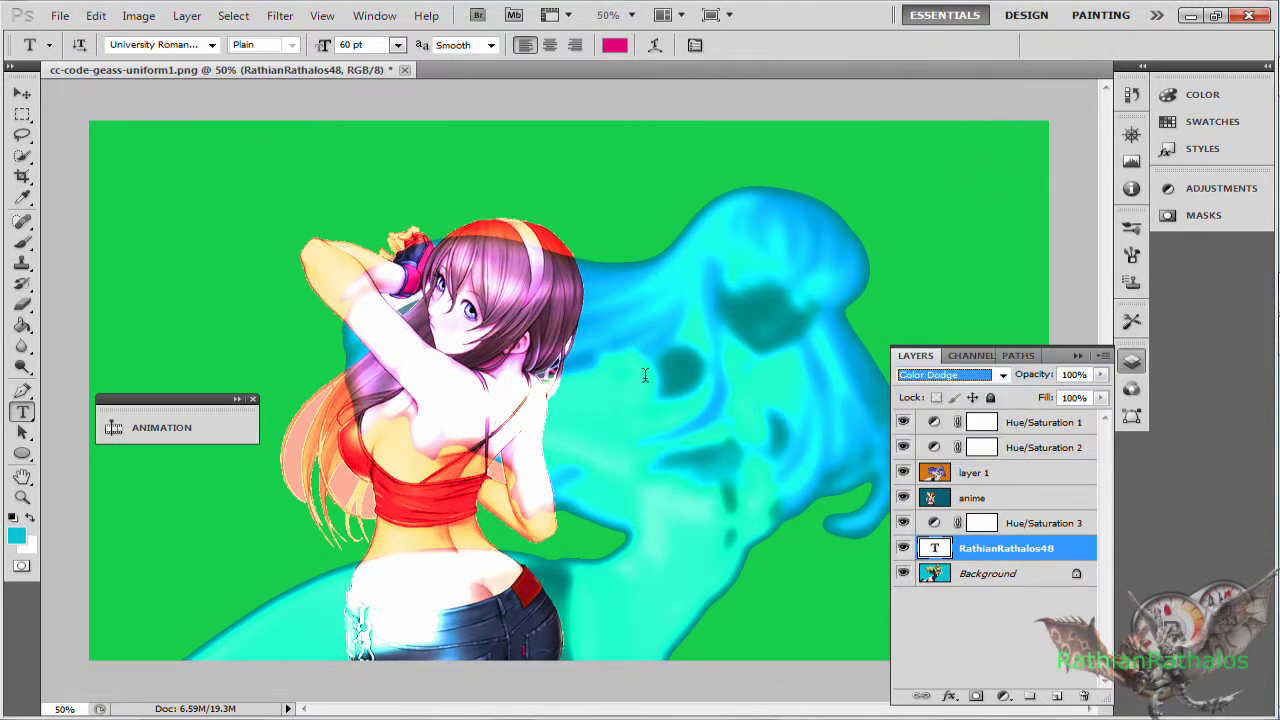
drag(1005, 551, 1010, 421)
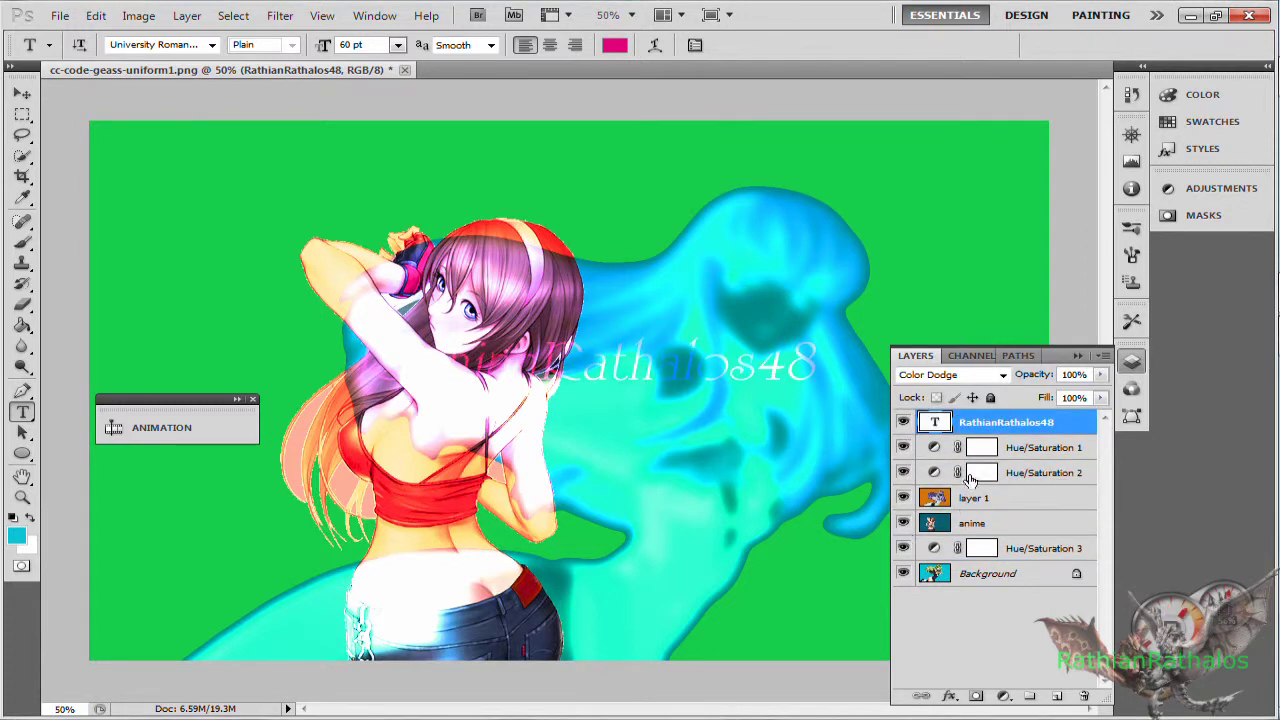
click(1002, 375)
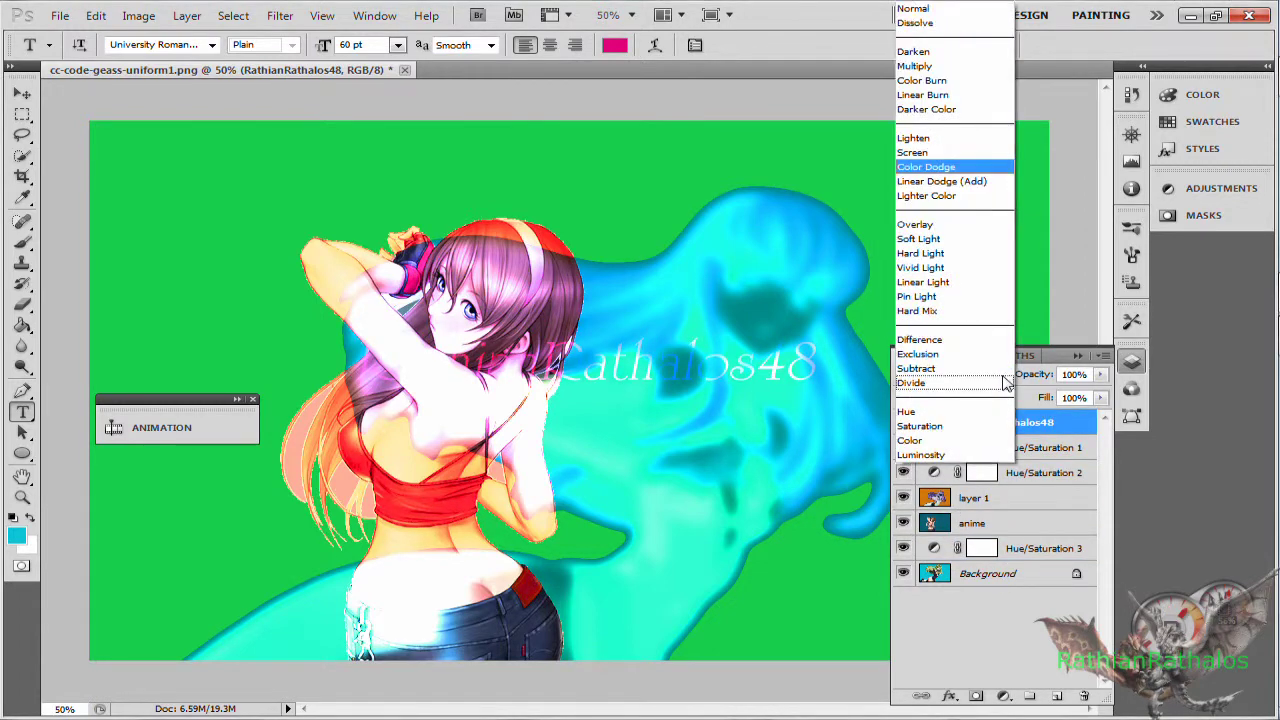
click(943, 10)
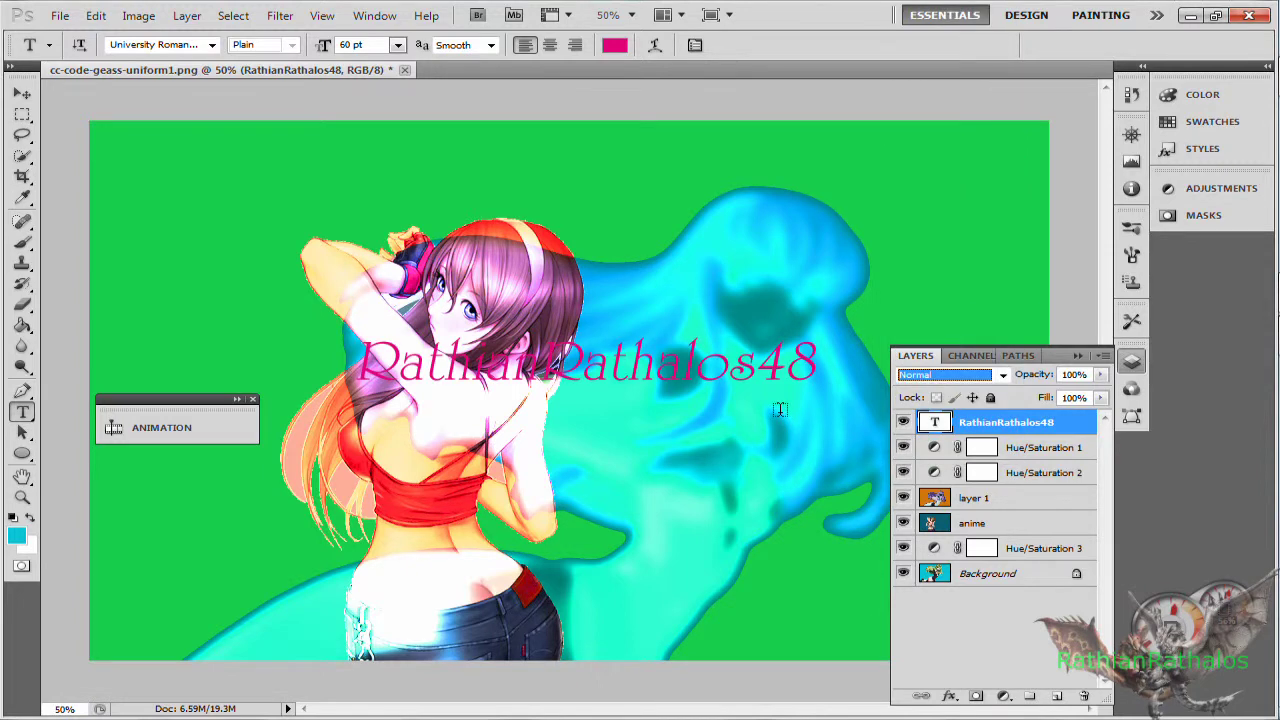
- Delete the stray empty text layer, nudge the text down-right and blend it with Color Dodge
click(826, 365)
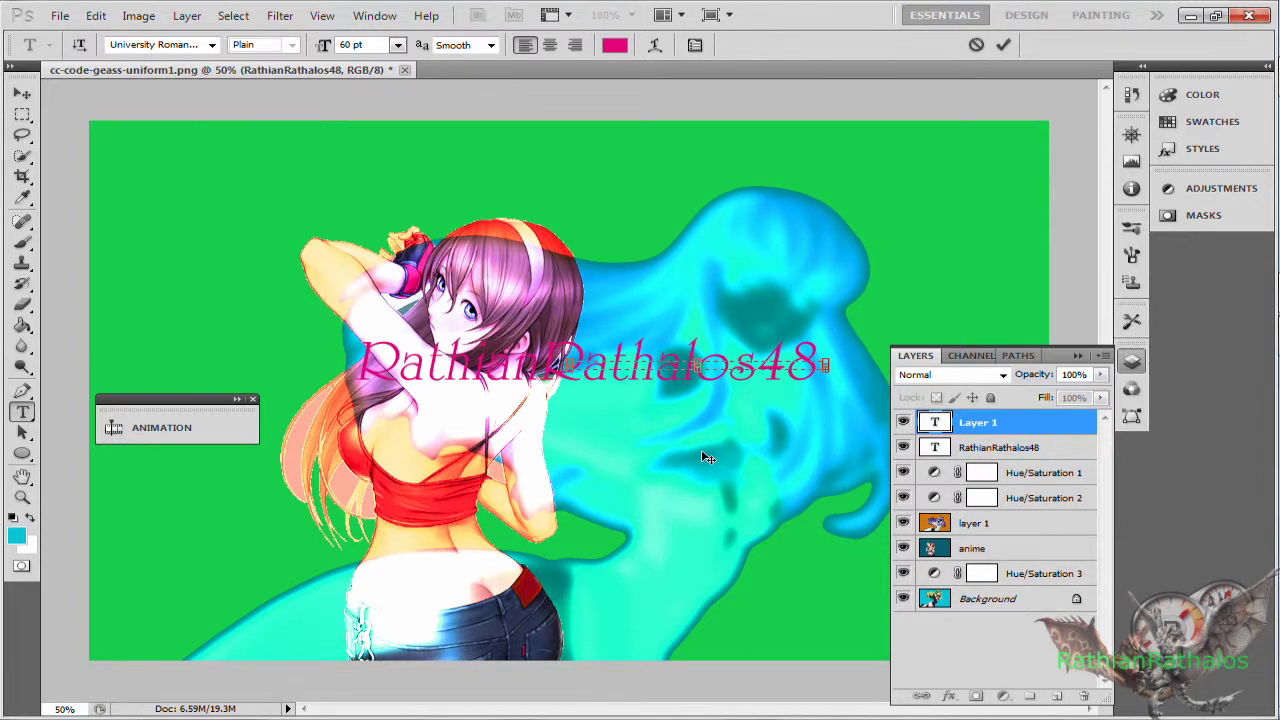
click(21, 93)
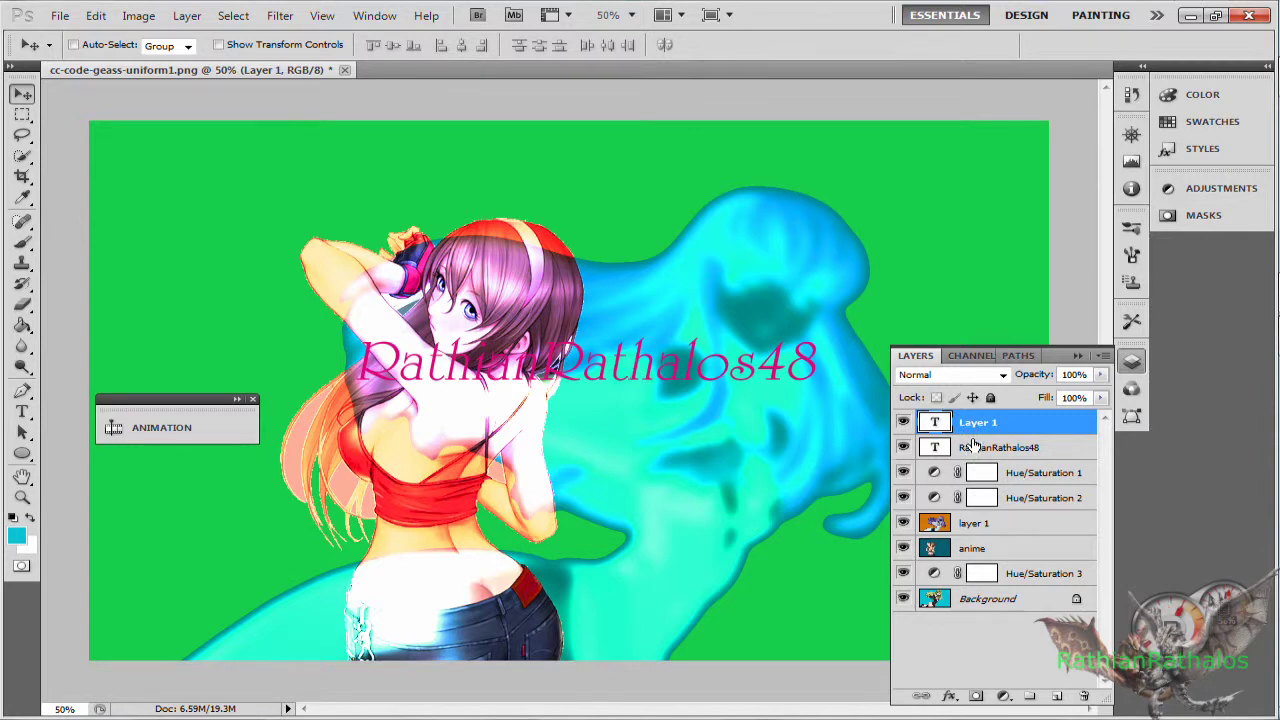
key(Delete)
drag(682, 363, 707, 395)
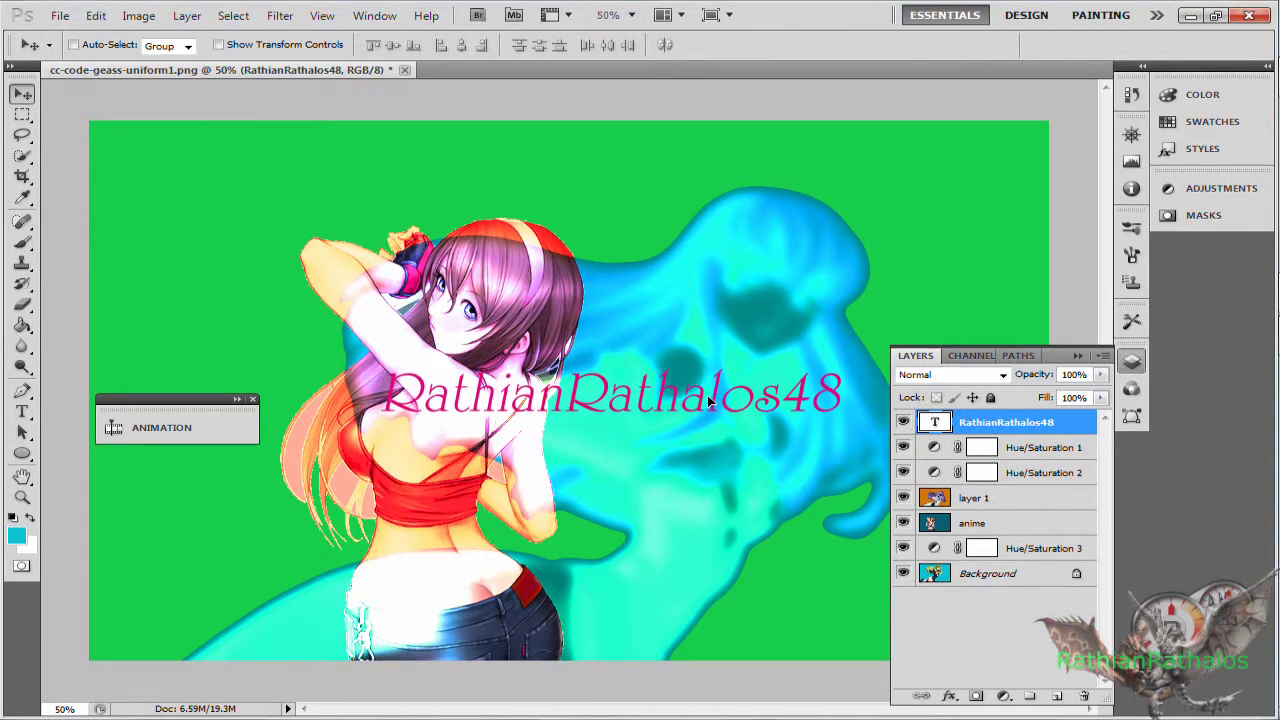
click(1002, 375)
click(960, 168)
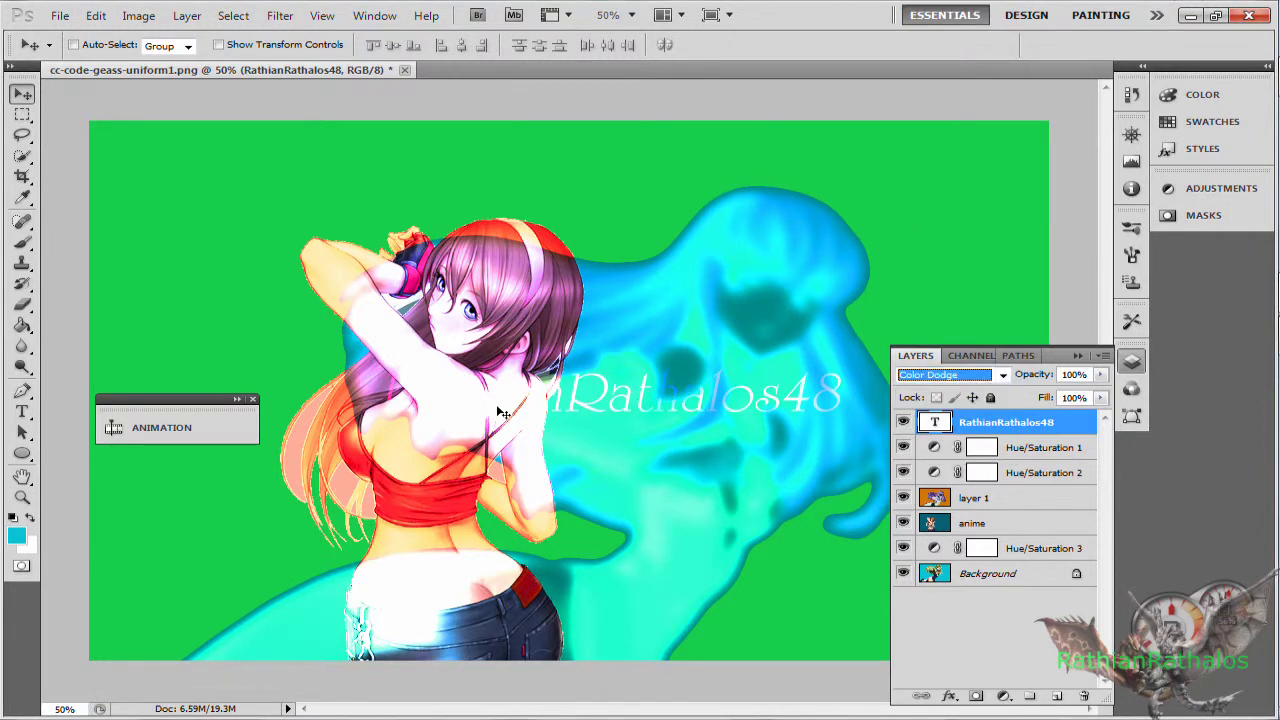
- Add a Hue/Saturation 4 adjustment layer on top, undoing the saturation change to keep defaults
click(1004, 695)
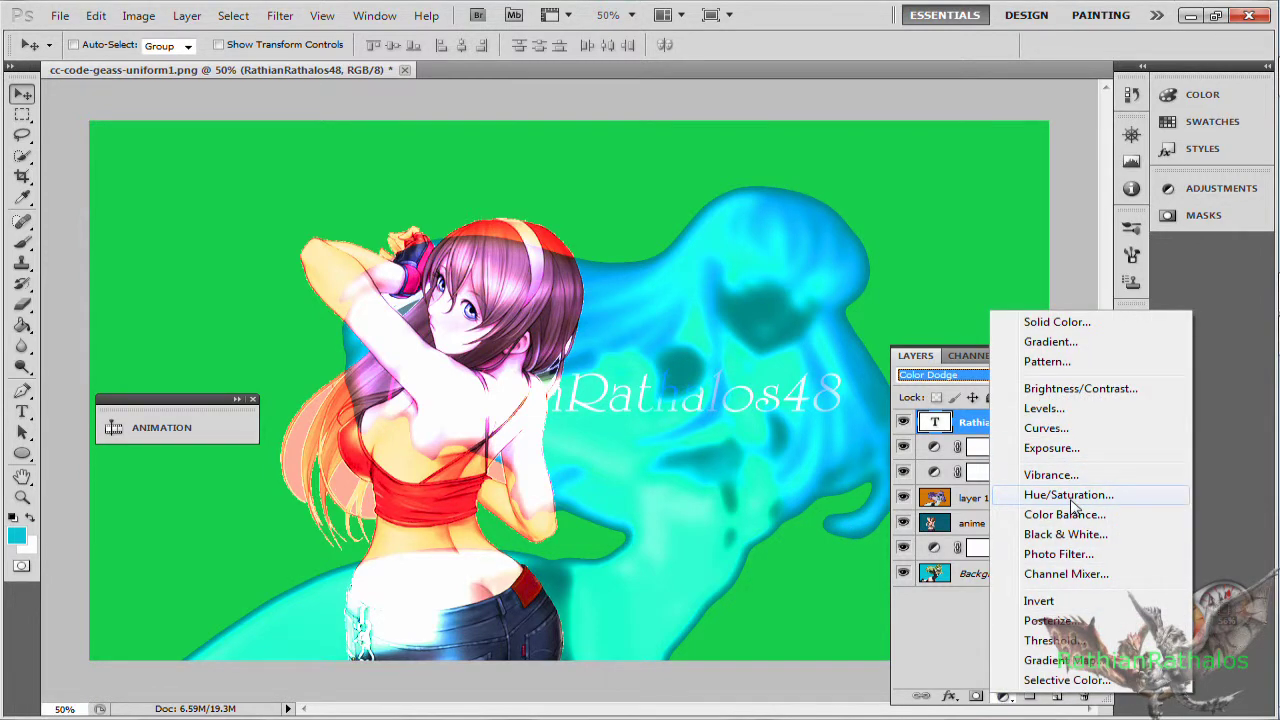
click(1071, 498)
drag(1043, 312, 1090, 330)
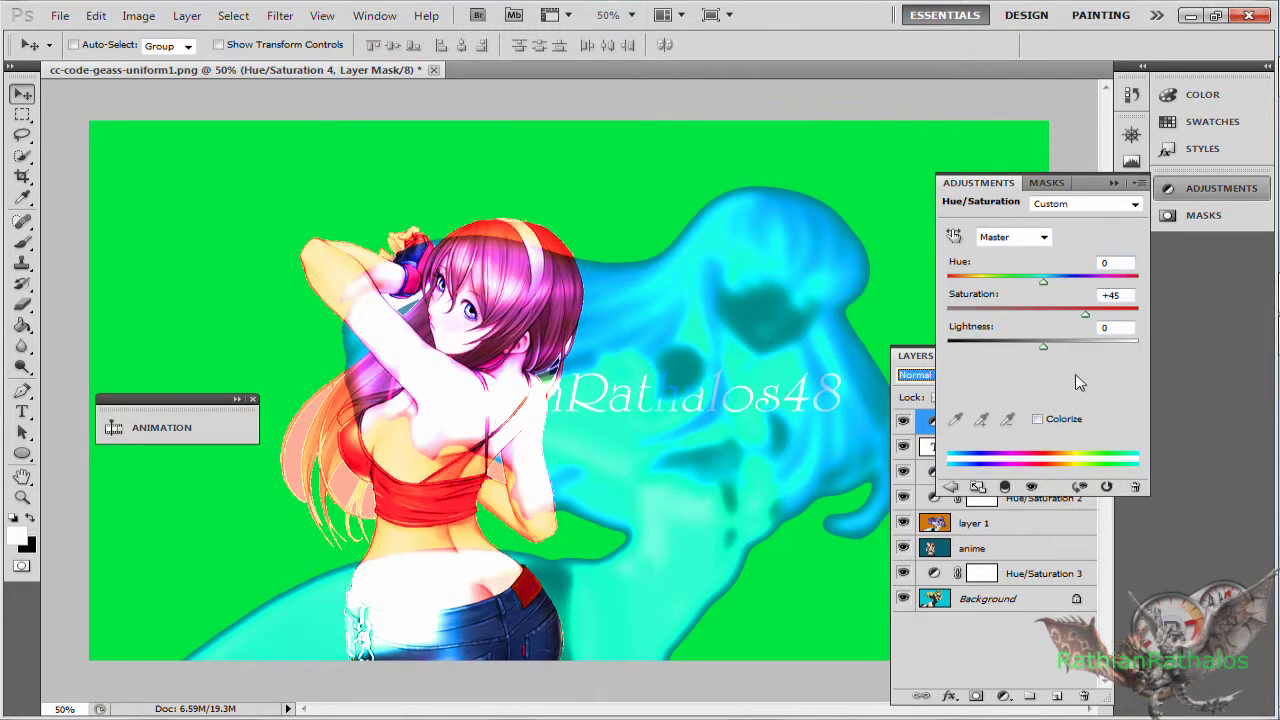
key(ctrl+z)
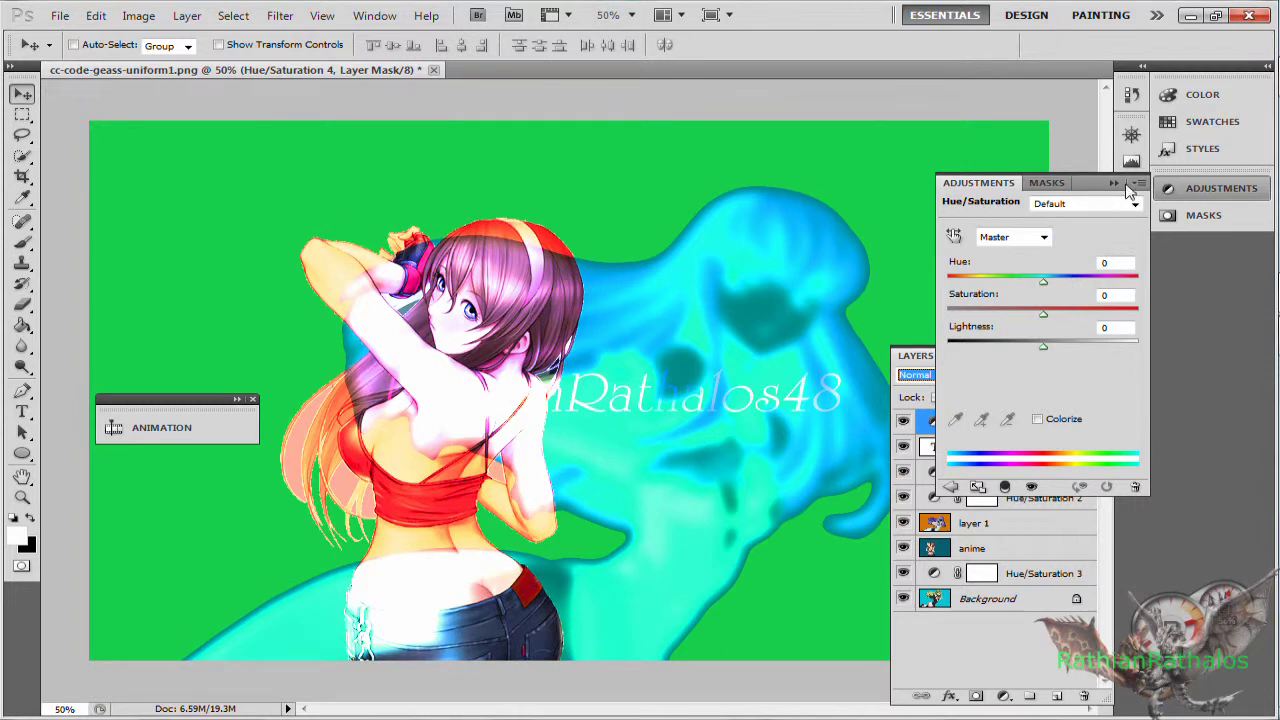
click(1113, 183)
- Open Gaussian Blur from the Filter menu and cancel it, then open Hue/Saturation 4's mask options
click(280, 15)
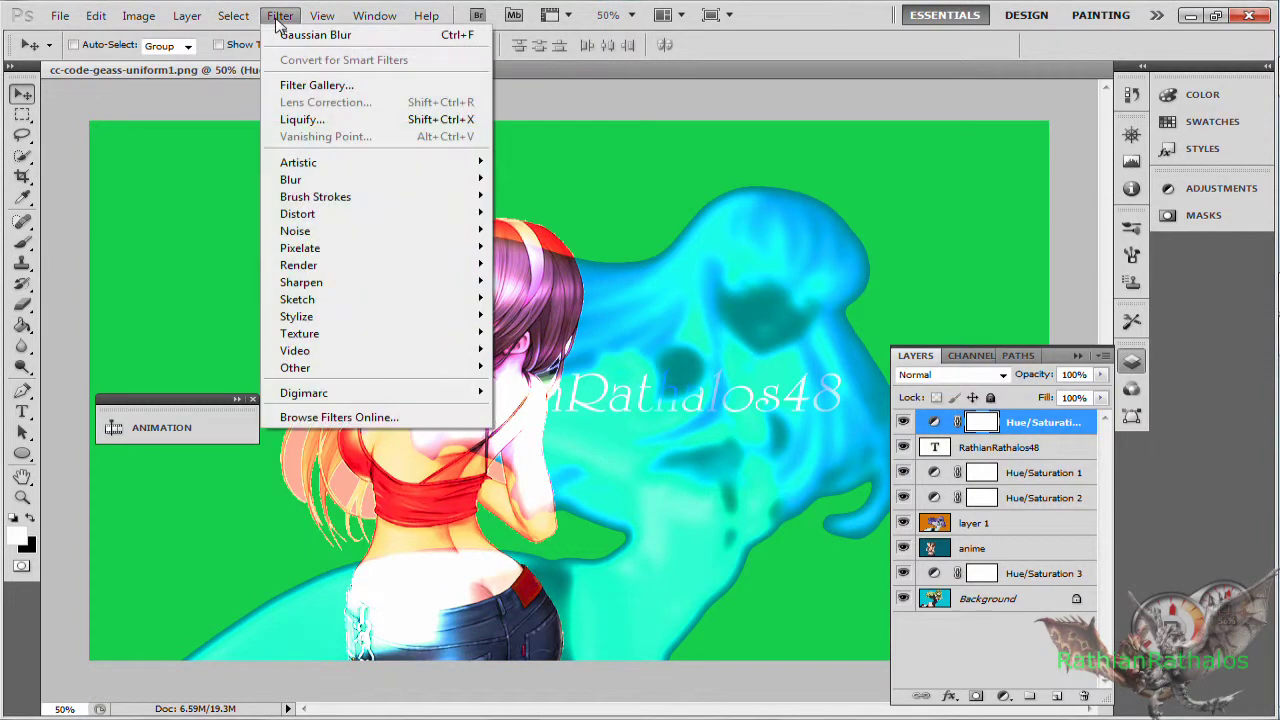
mouse_move(328, 180)
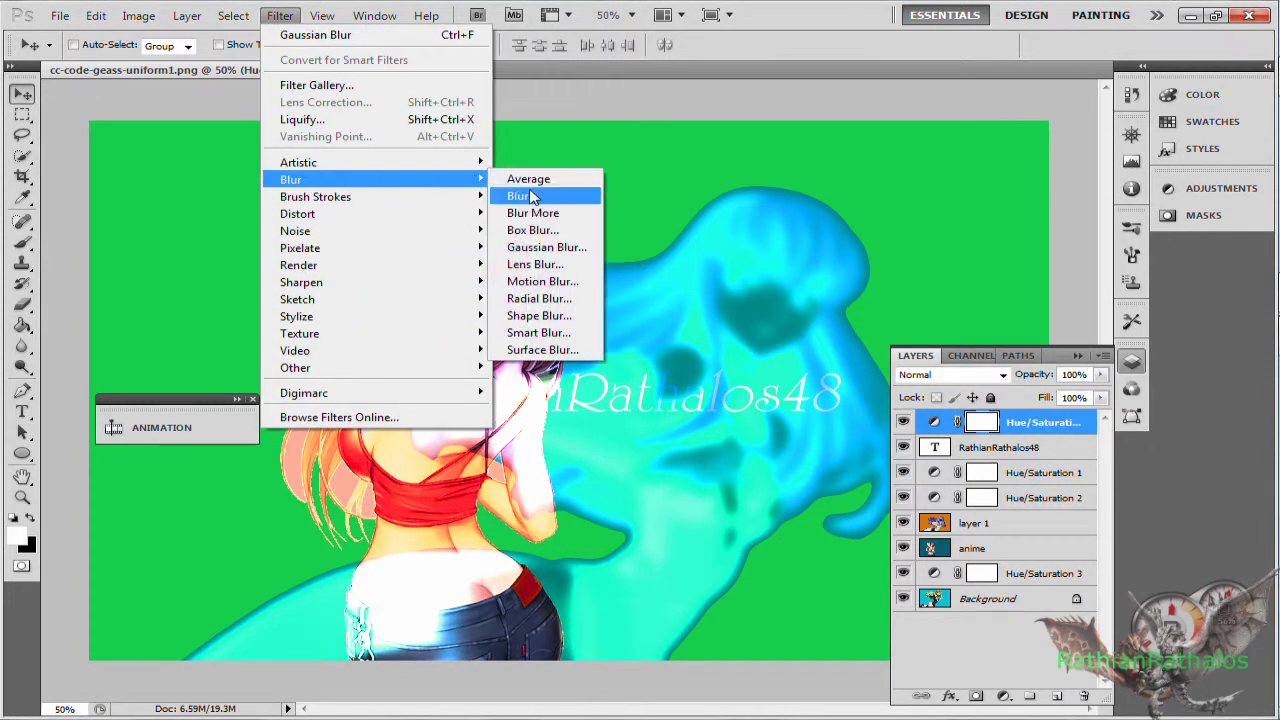
click(563, 249)
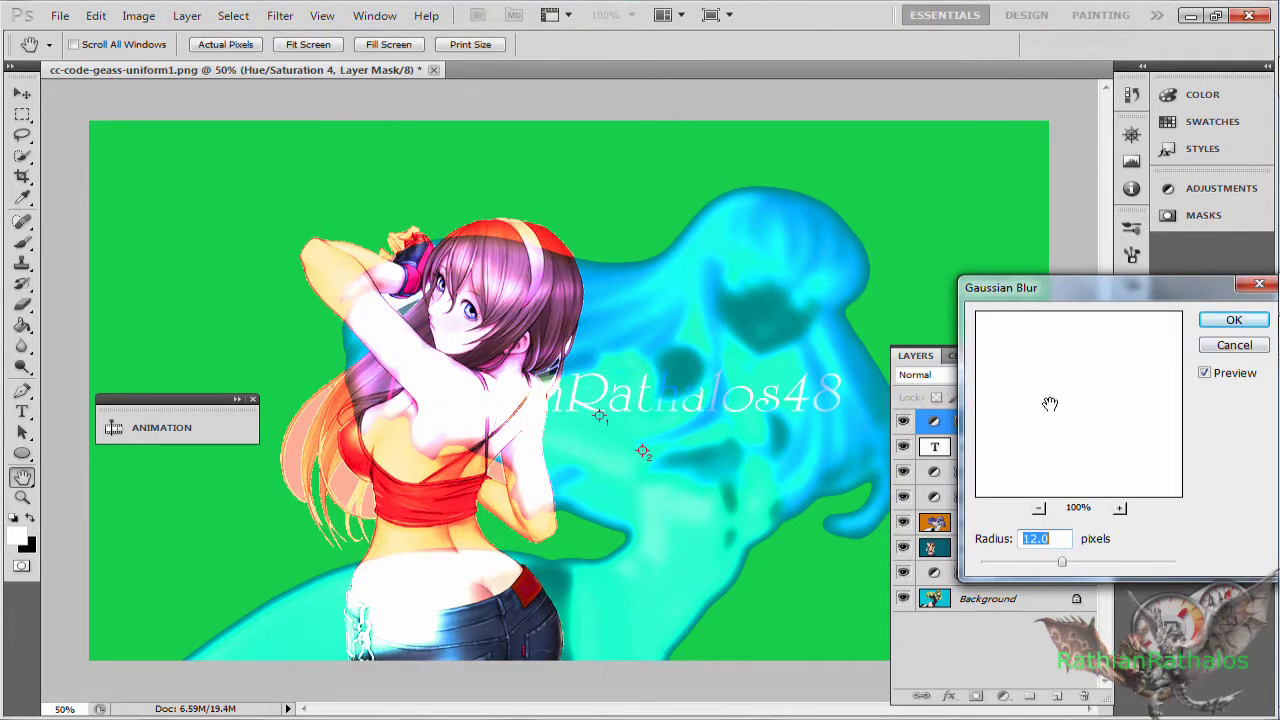
click(1226, 346)
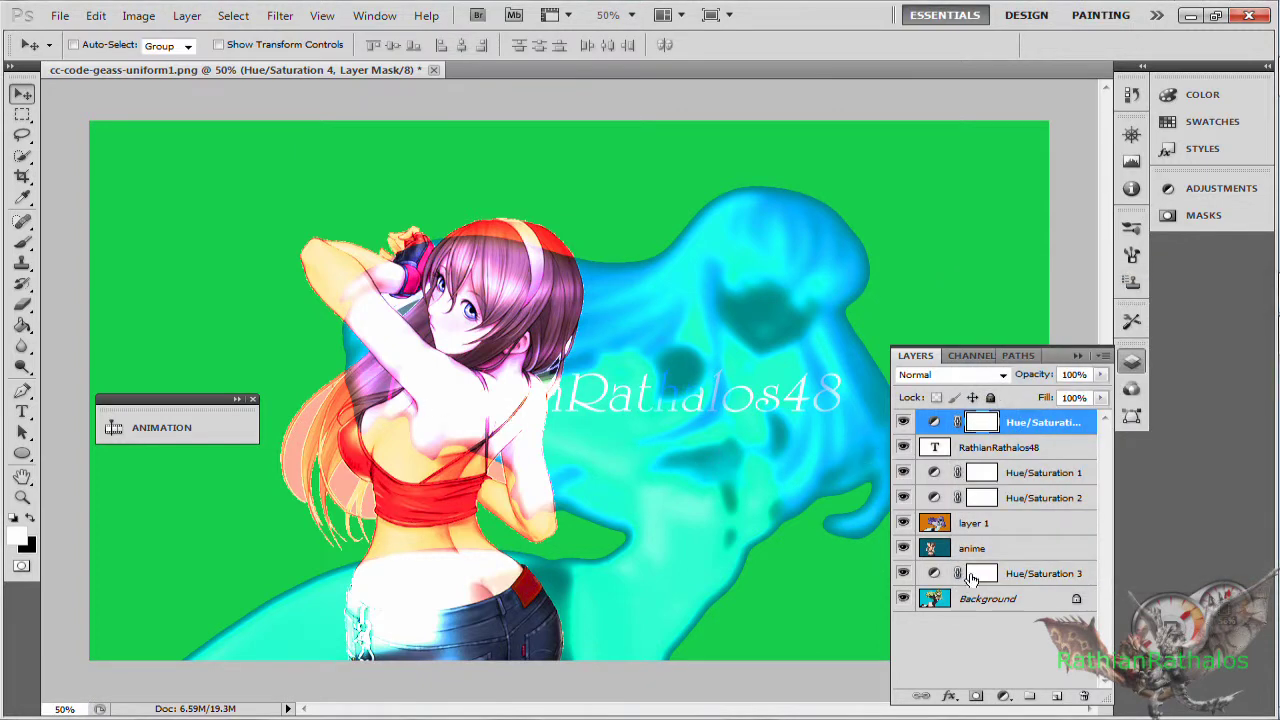
right_click(985, 425)
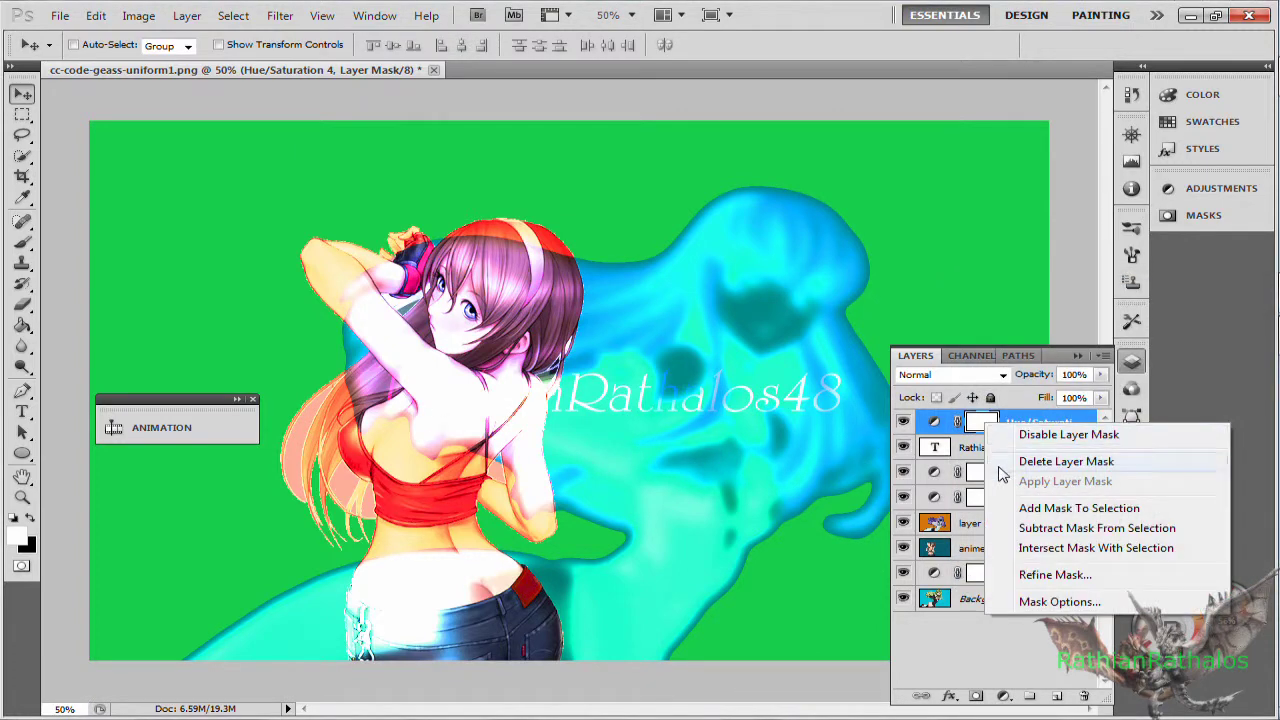
- Remove the Hue/Saturation 4 layer mask, then delete the Hue/Saturation 4 adjustment layer
click(1000, 462)
right_click(940, 430)
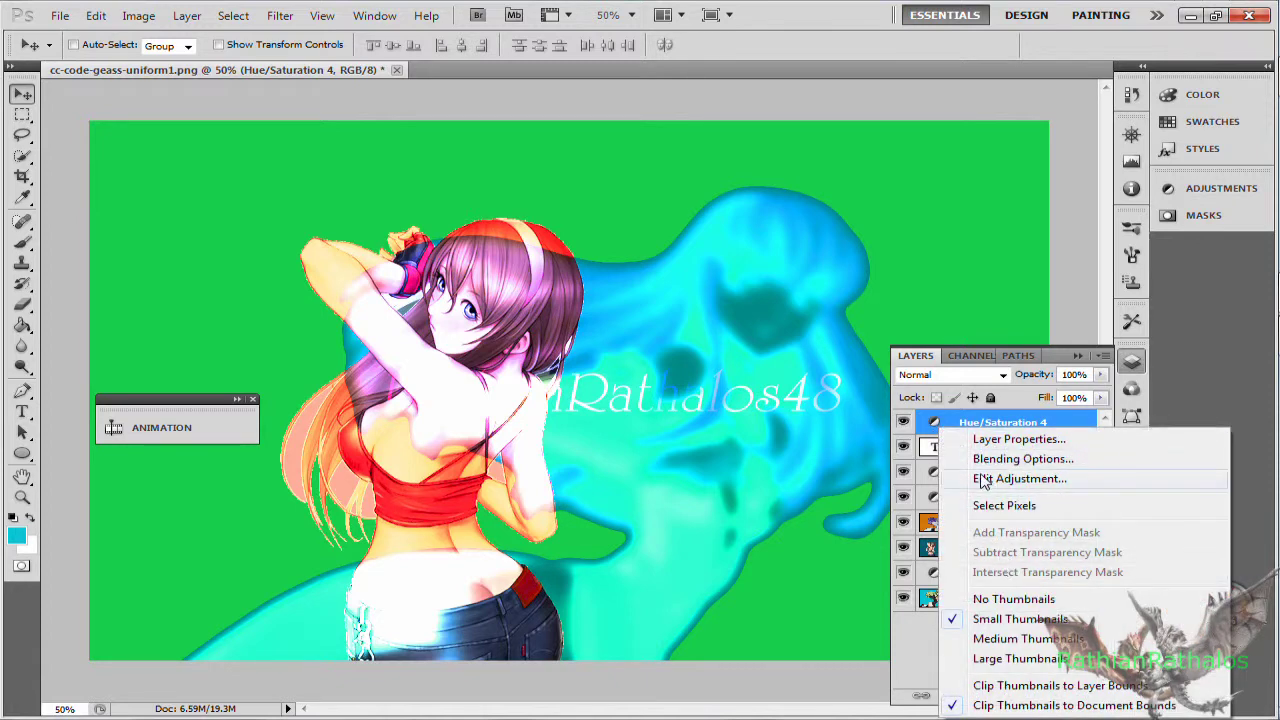
right_click(932, 423)
right_click(933, 424)
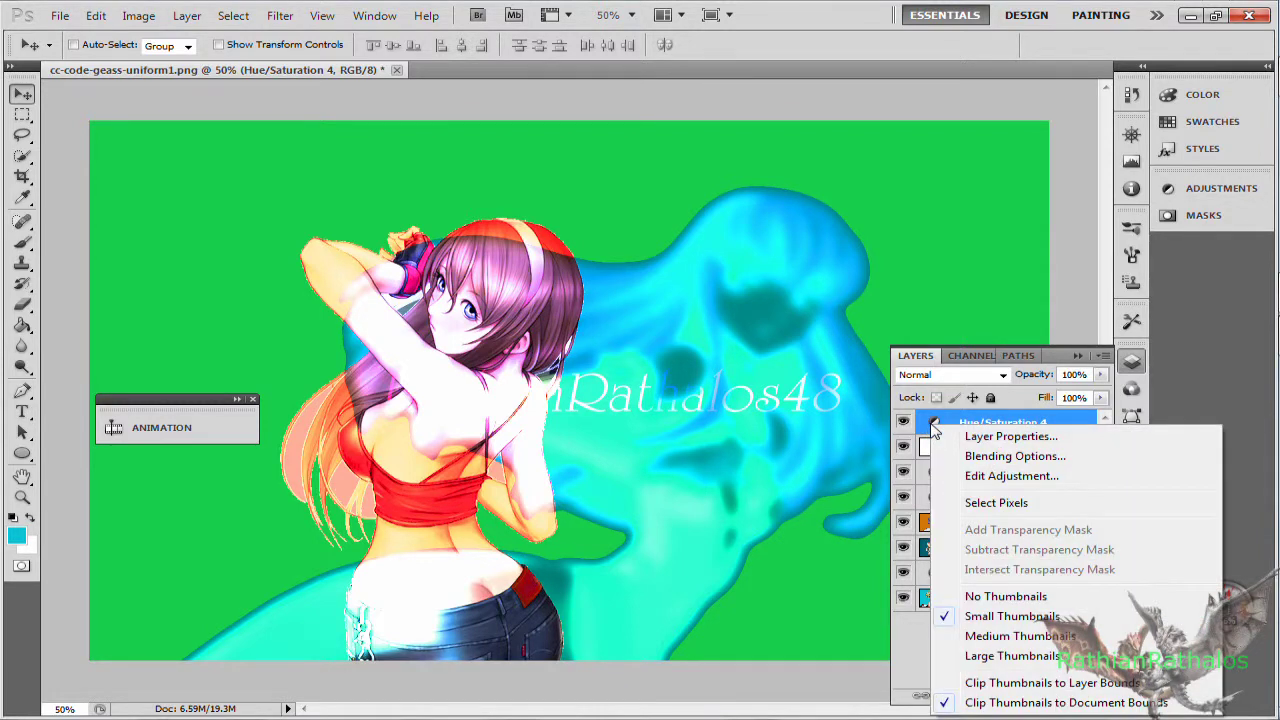
click(973, 370)
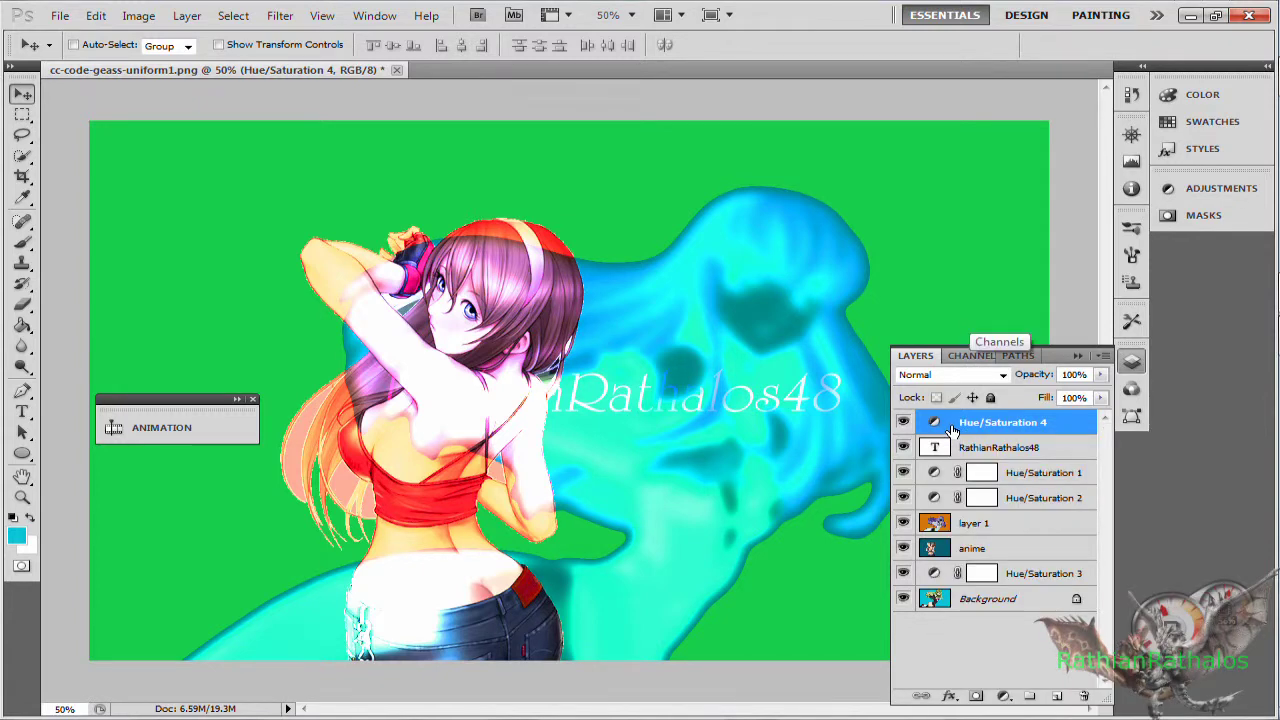
key(Delete)
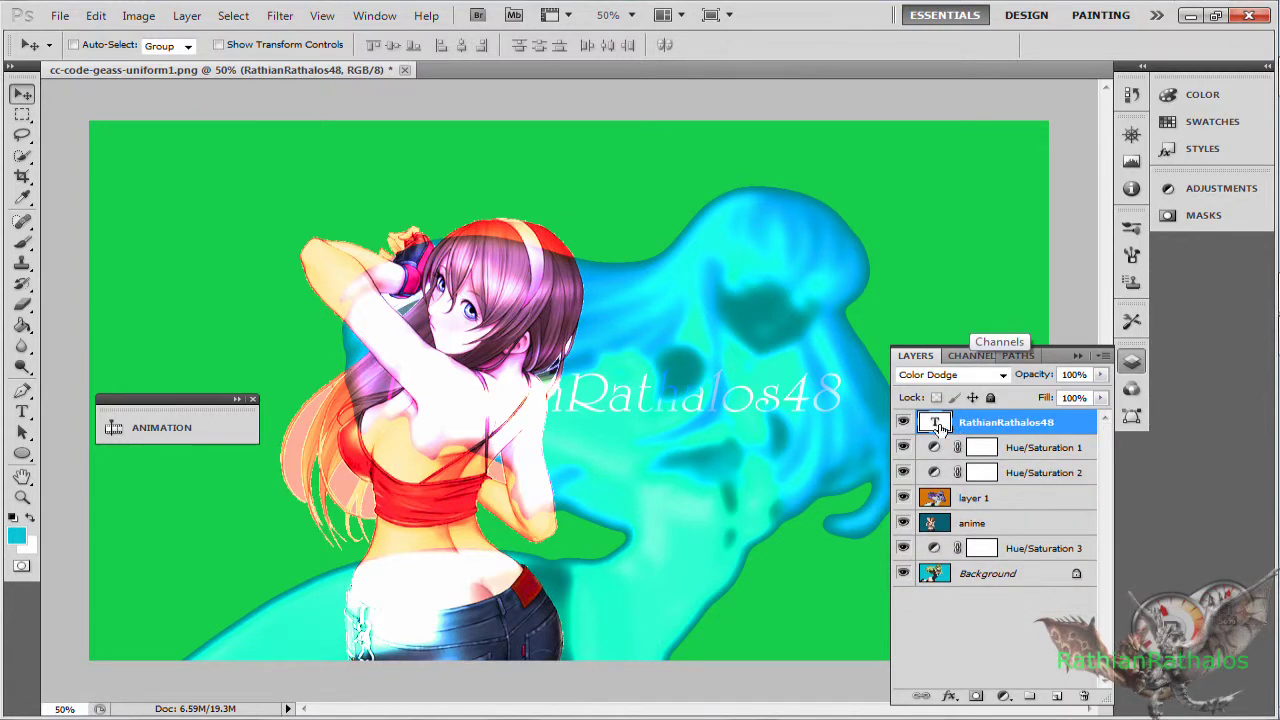
- Set the RathianRathalos48 text to Dissolve blending and warp it into an Arch with Bend +50
click(1000, 375)
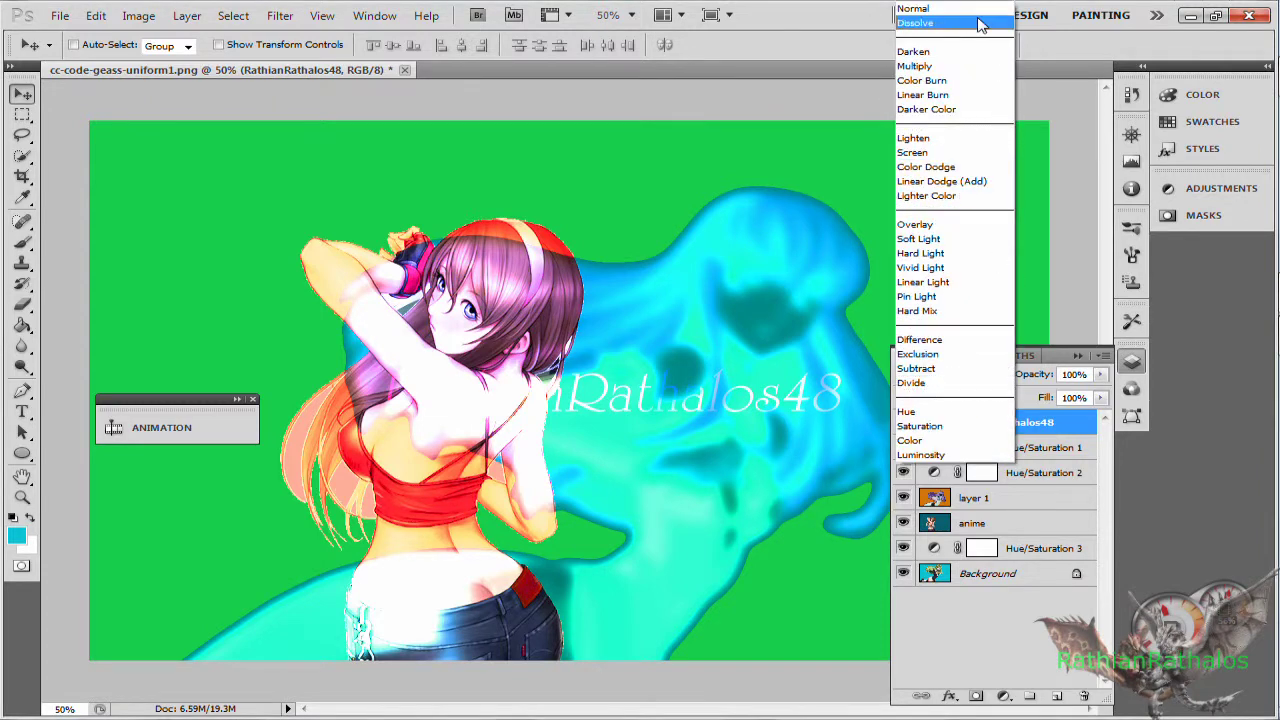
click(979, 22)
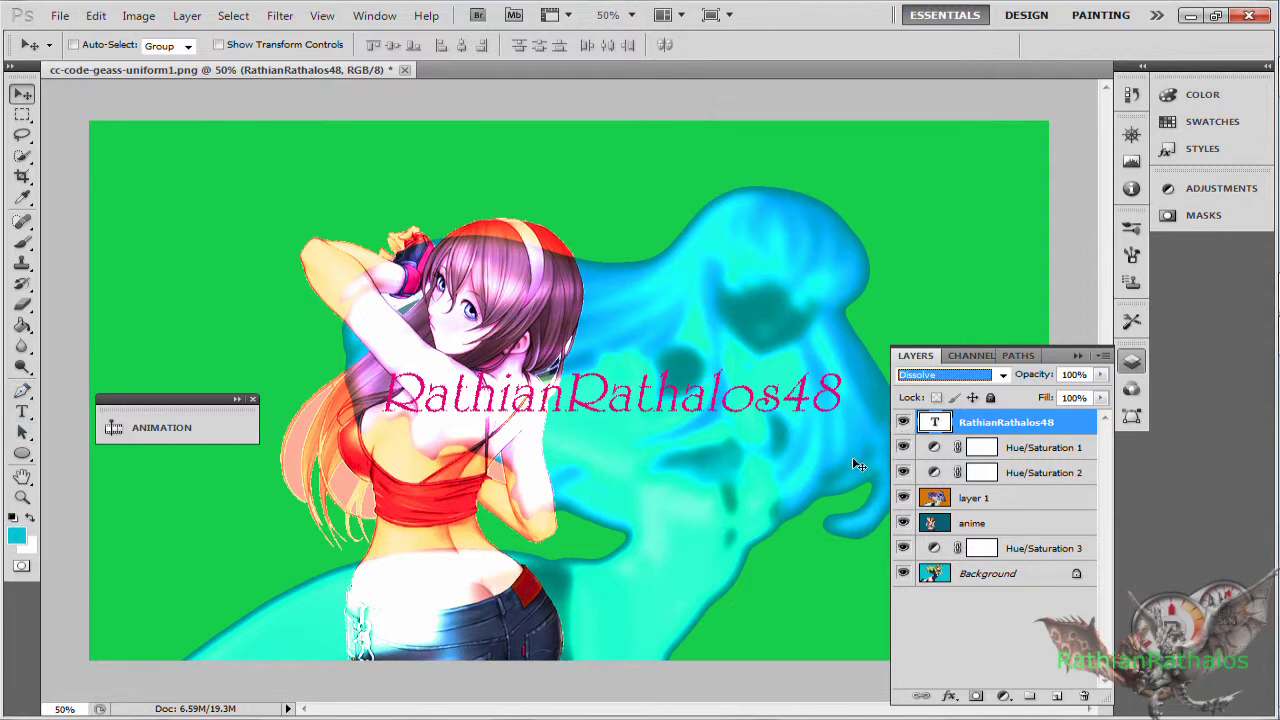
double_click(935, 424)
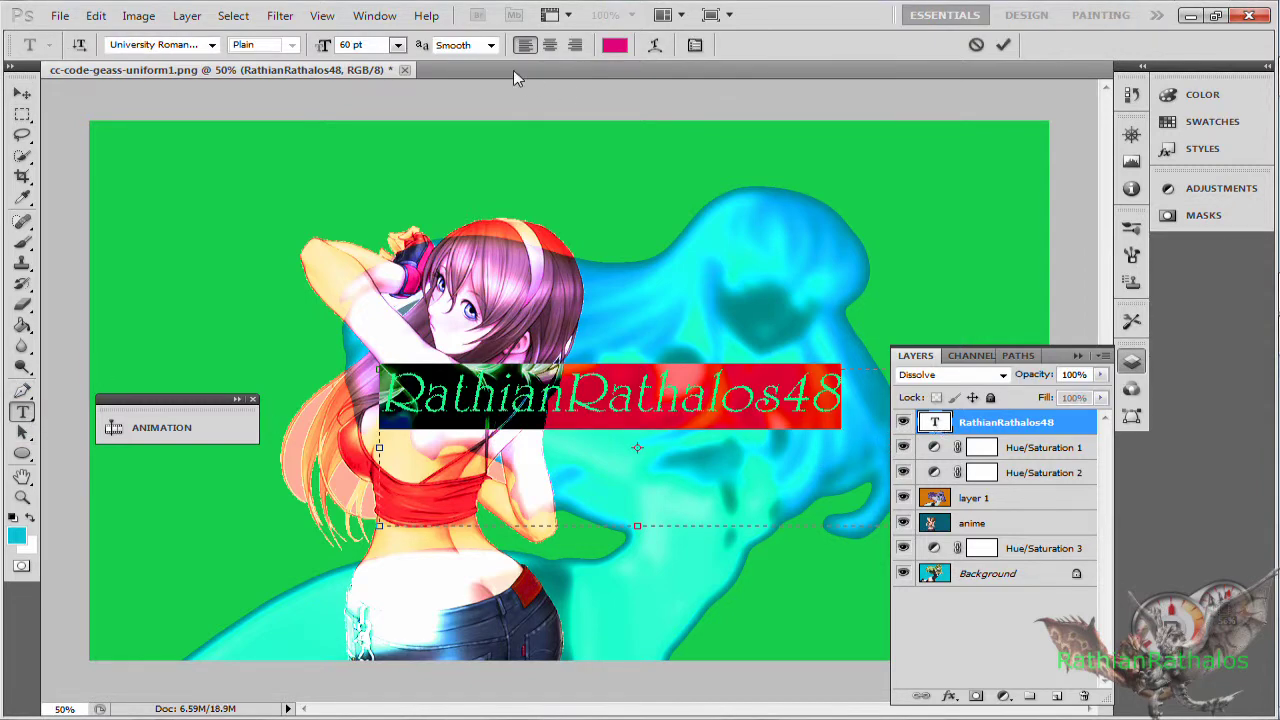
click(656, 50)
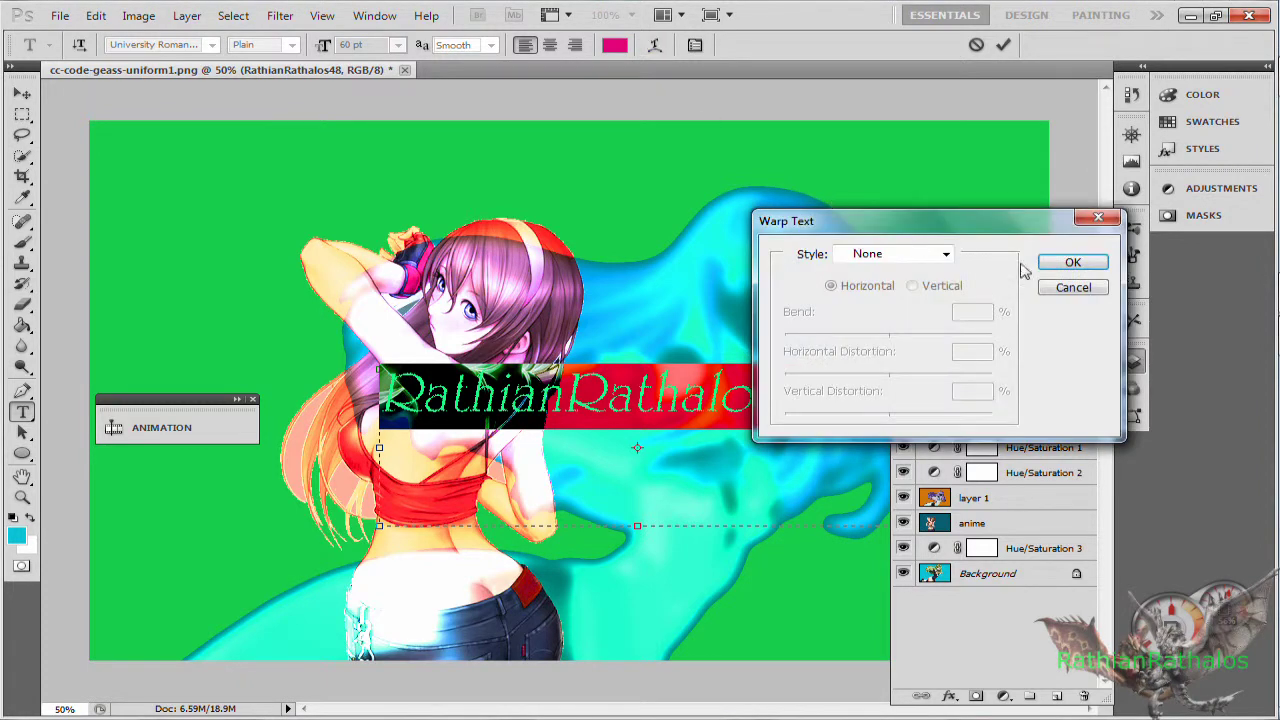
click(947, 256)
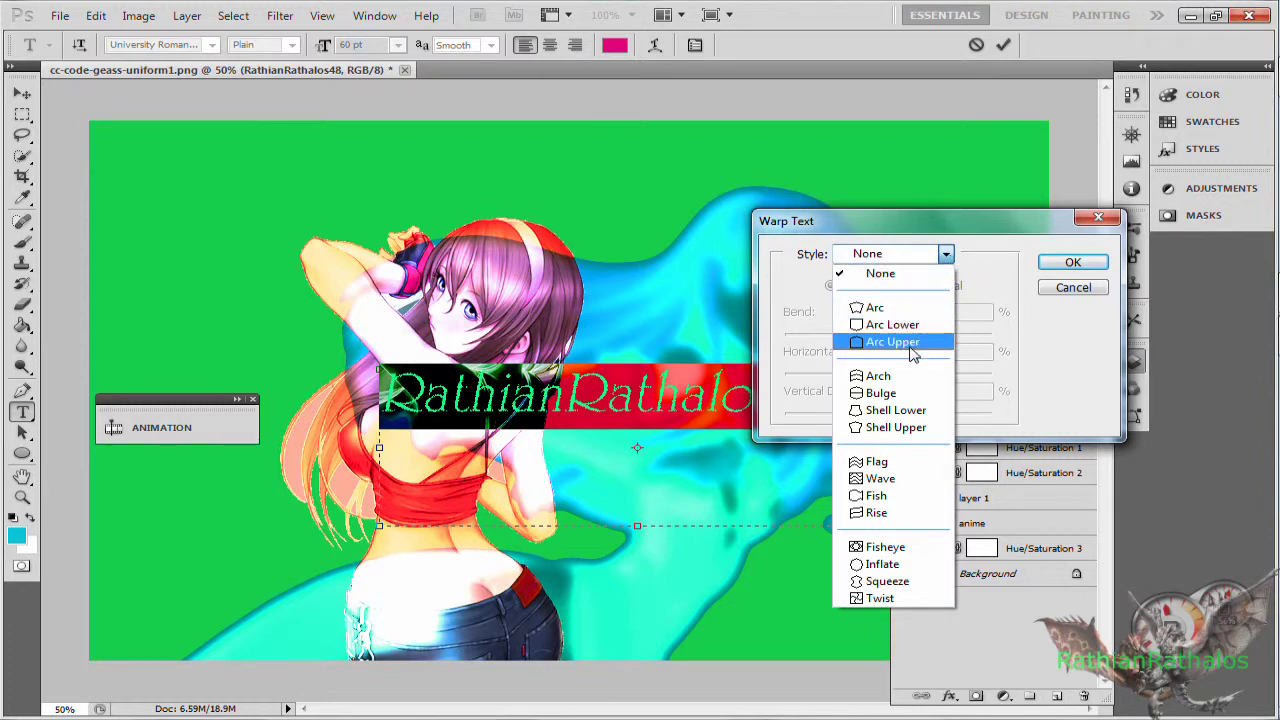
click(910, 376)
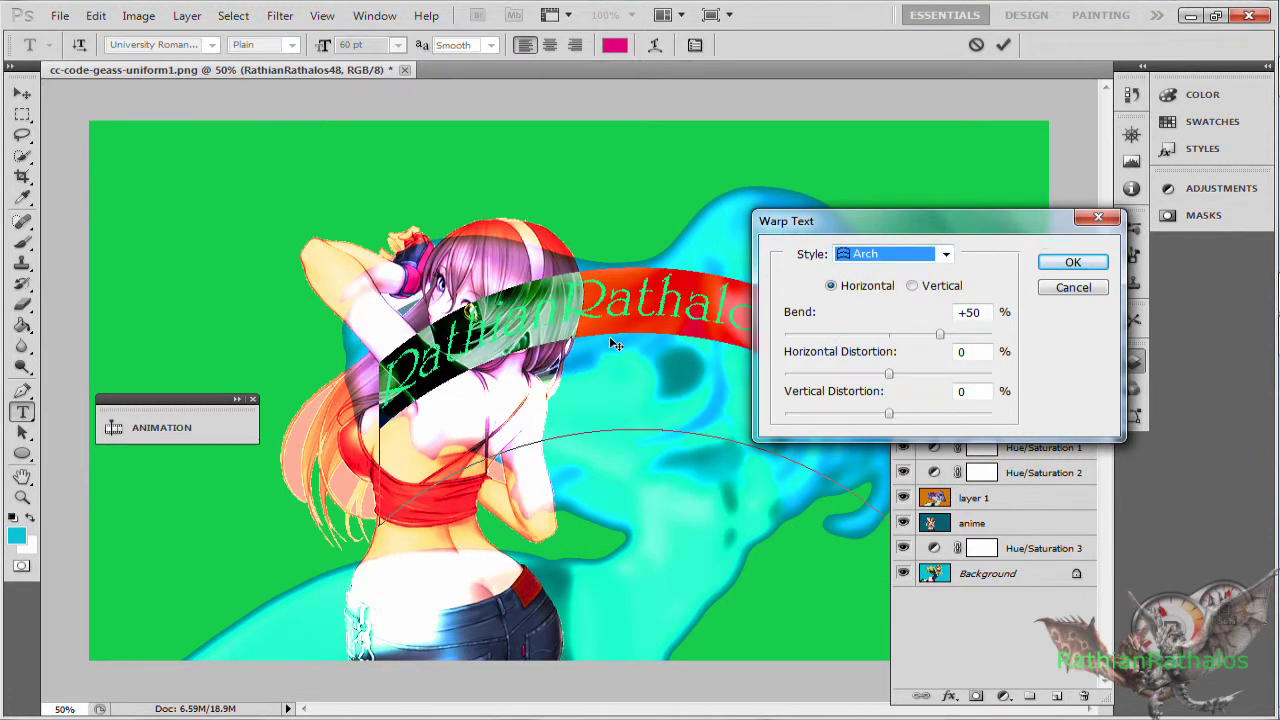
drag(668, 300, 660, 345)
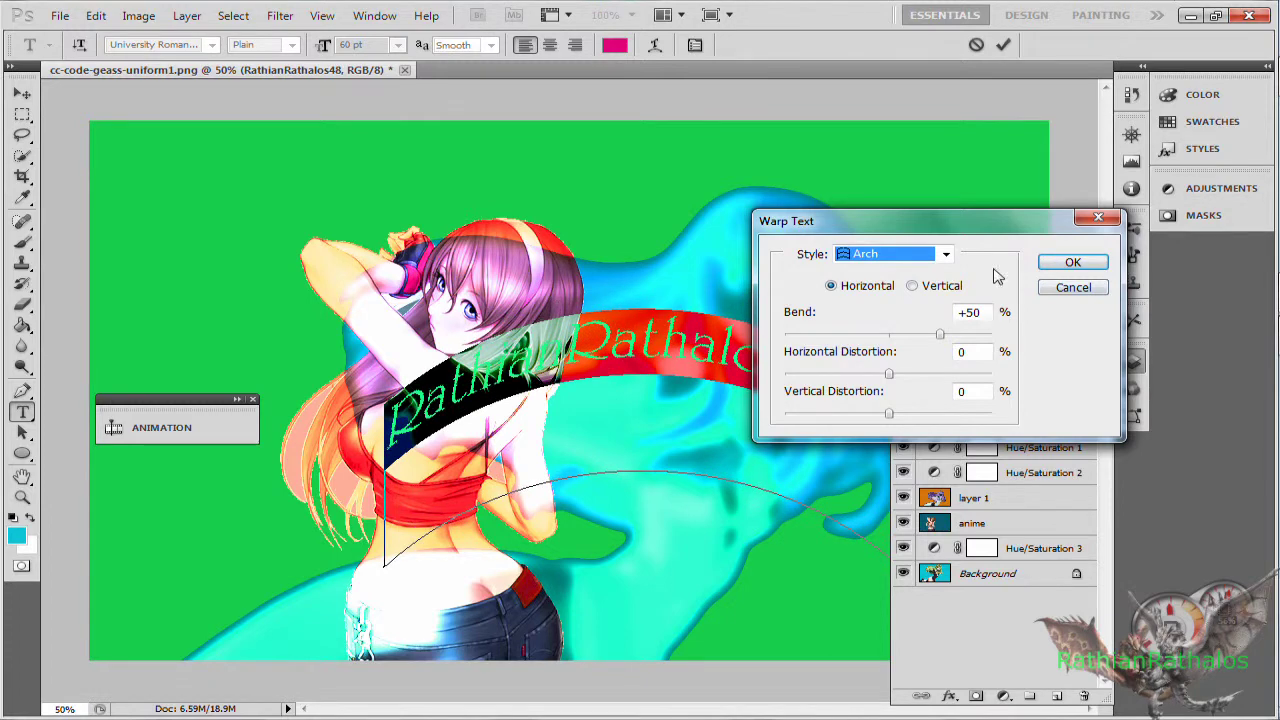
click(1070, 262)
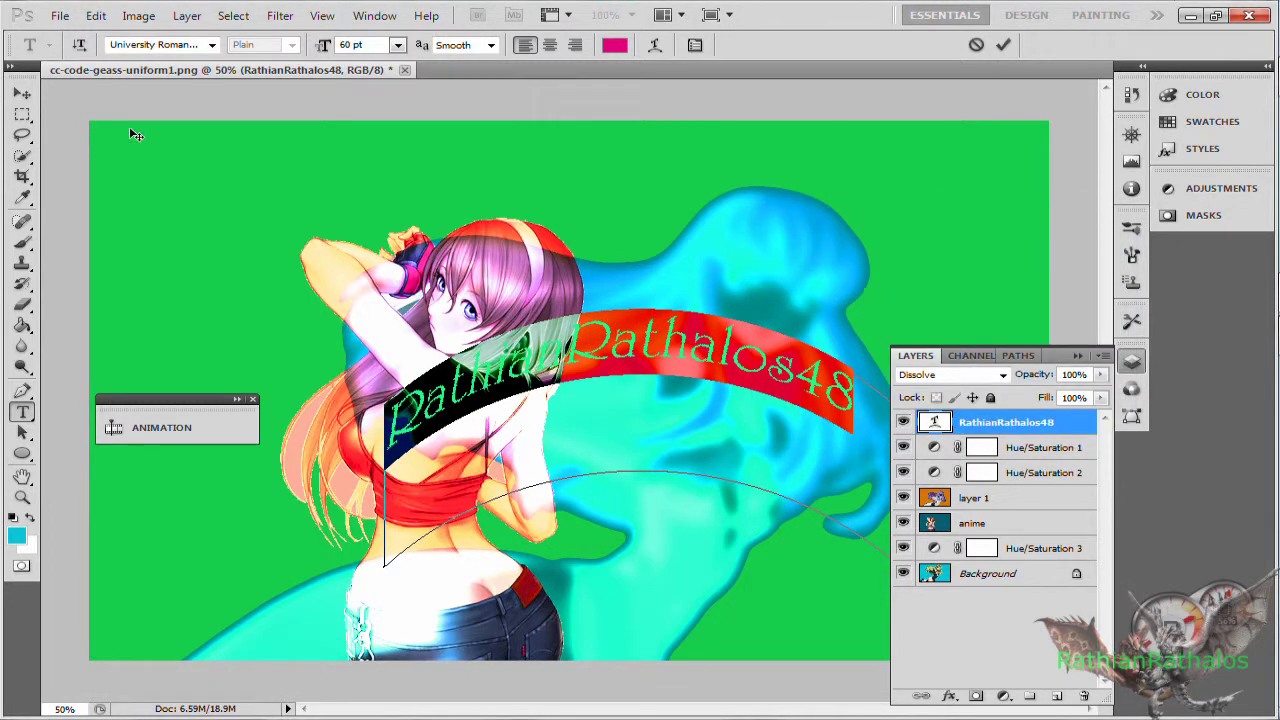
- Commit the arched pink RathianRathalos48 text by switching to the Move tool
click(21, 93)
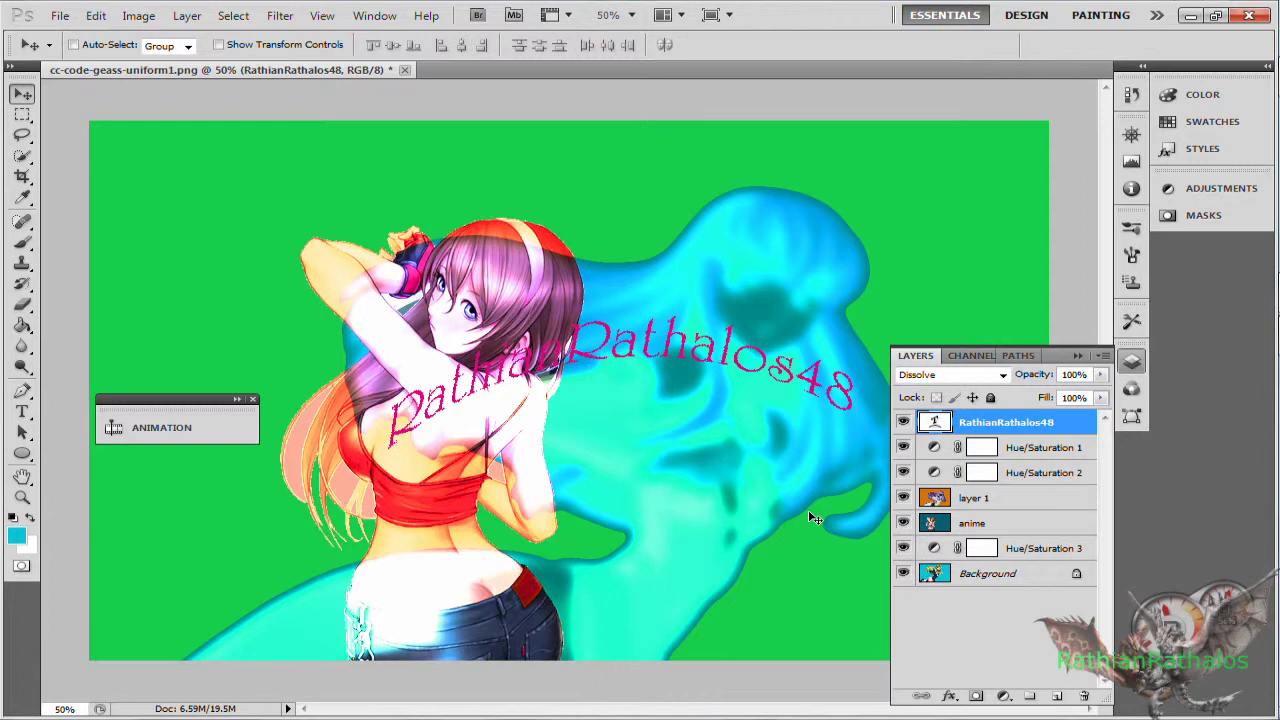
click(60, 15)
- Save the image to the Desktop as JPEG 'tutorial picture.jpg' at quality 12
click(117, 290)
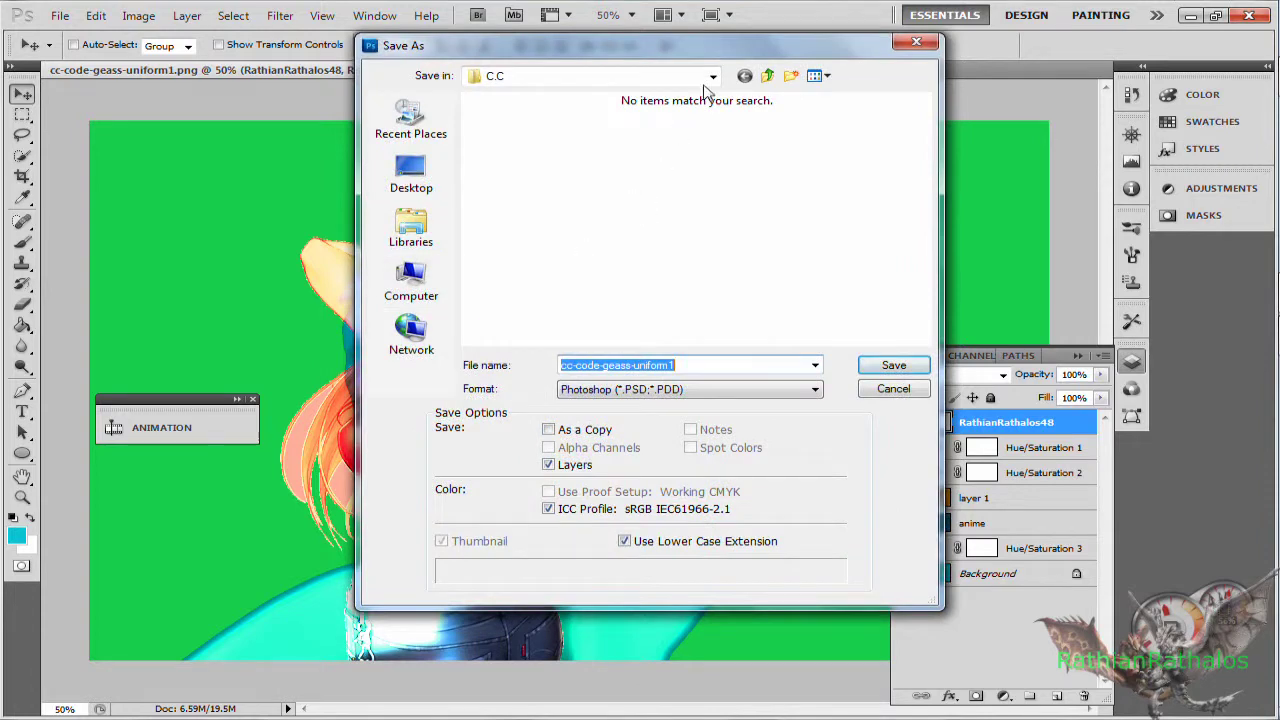
click(436, 180)
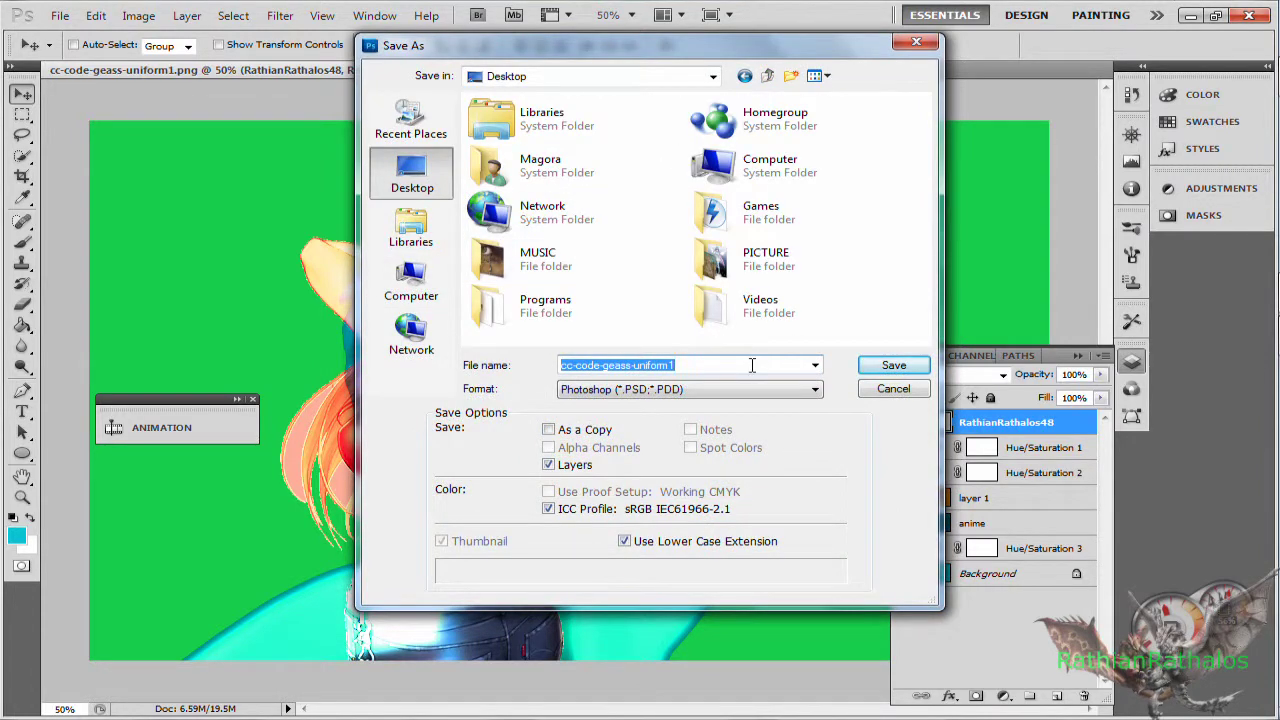
text(tutorial)
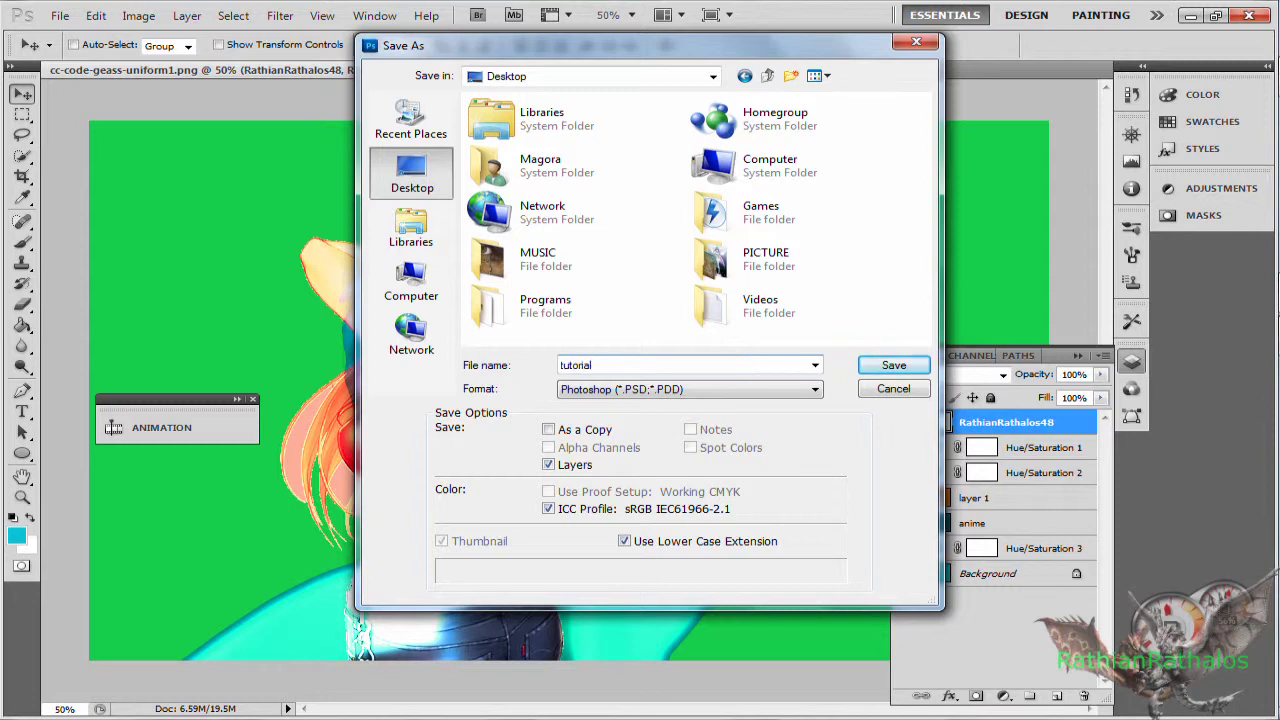
click(740, 390)
click(737, 507)
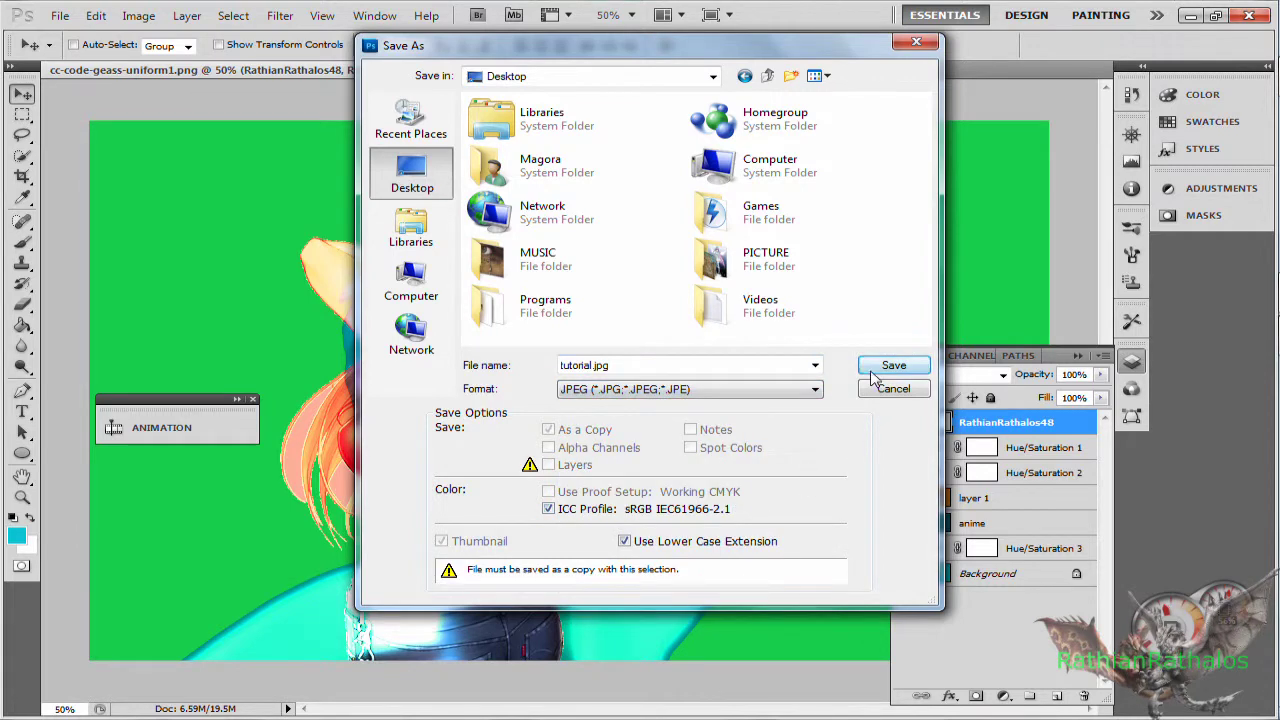
double_click(592, 366)
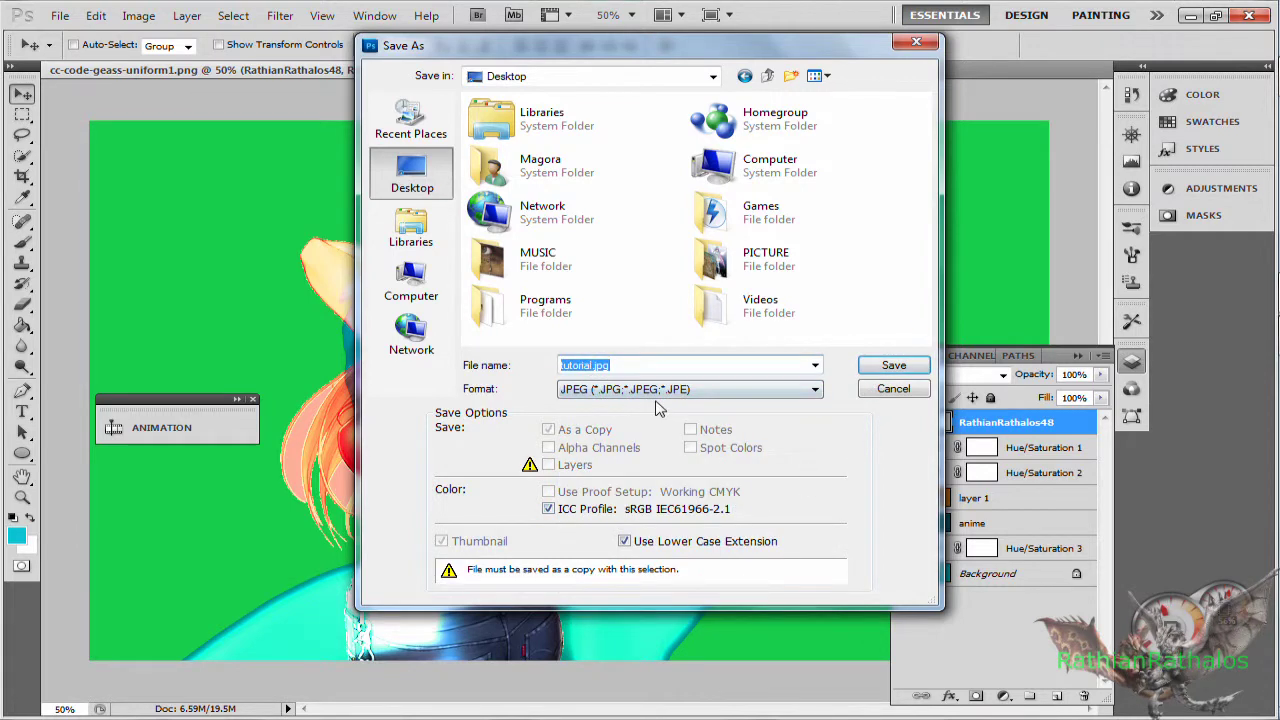
text(pi)
key(BackSpace)
key(BackSpace)
text(picture)
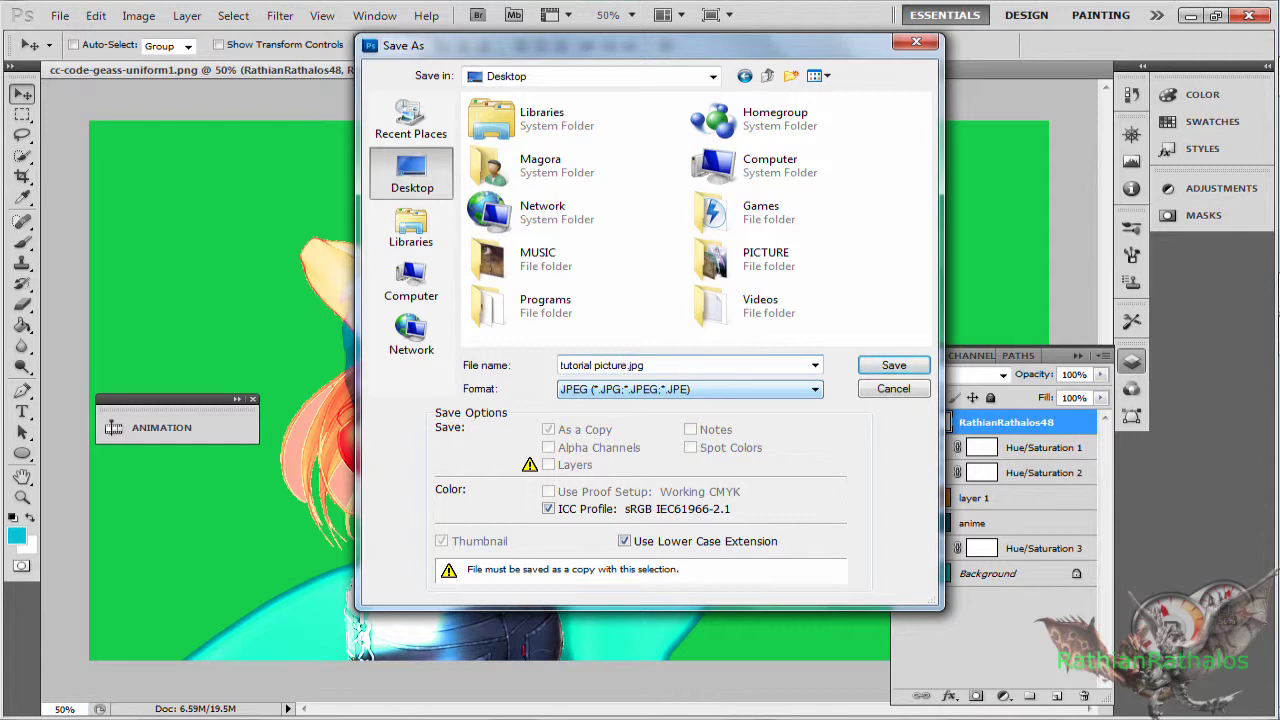
key(Return)
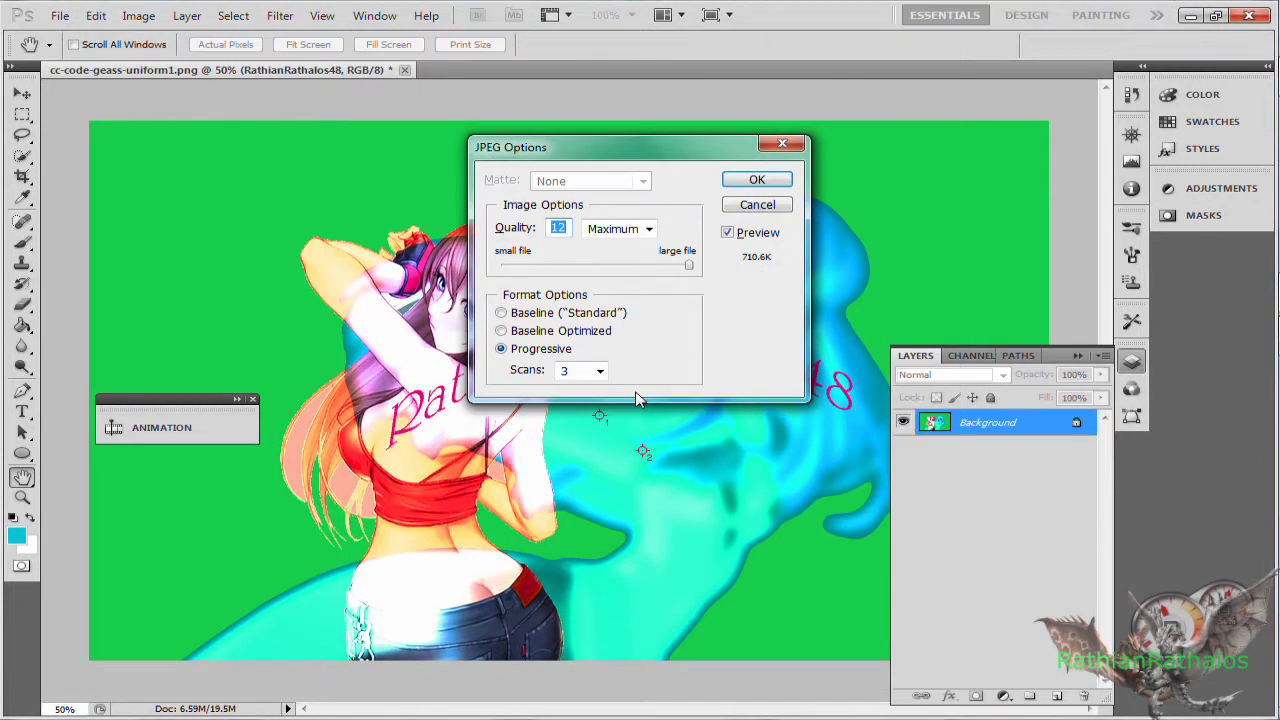
key(Return)
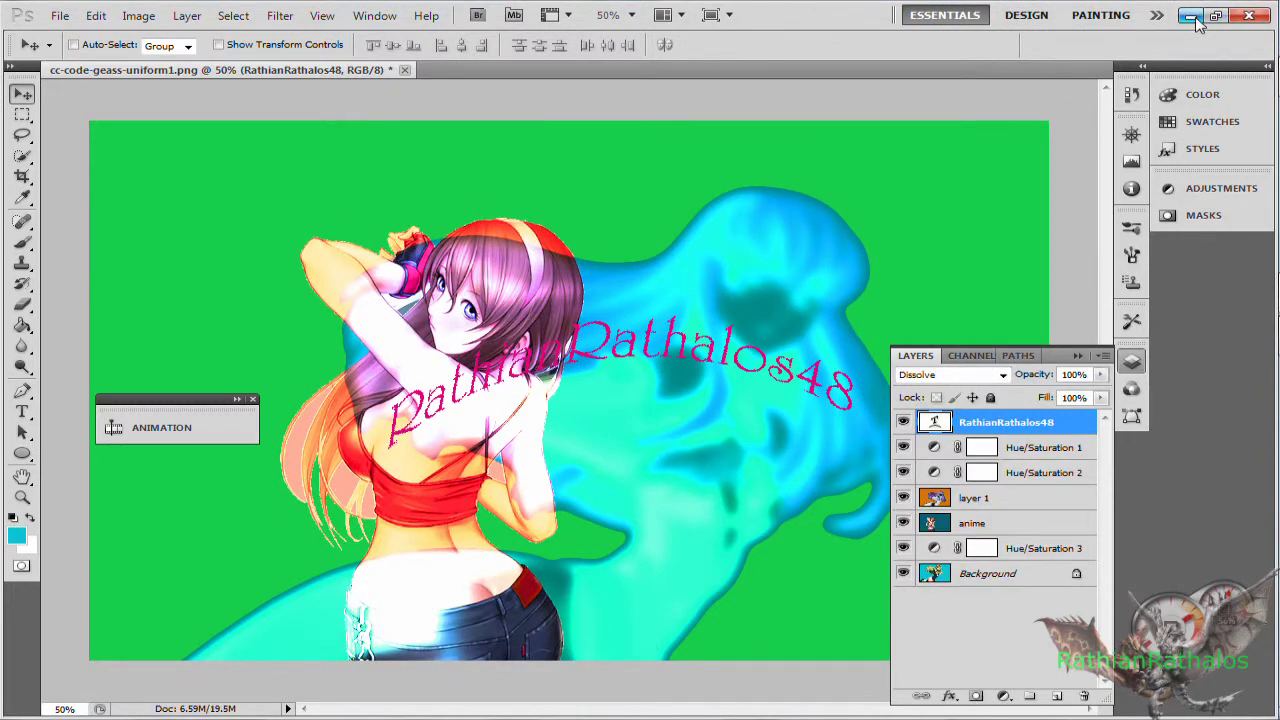
- Open the saved tutorial picture from the desktop in Windows Photo Viewer, then close it
click(1190, 15)
click(1087, 108)
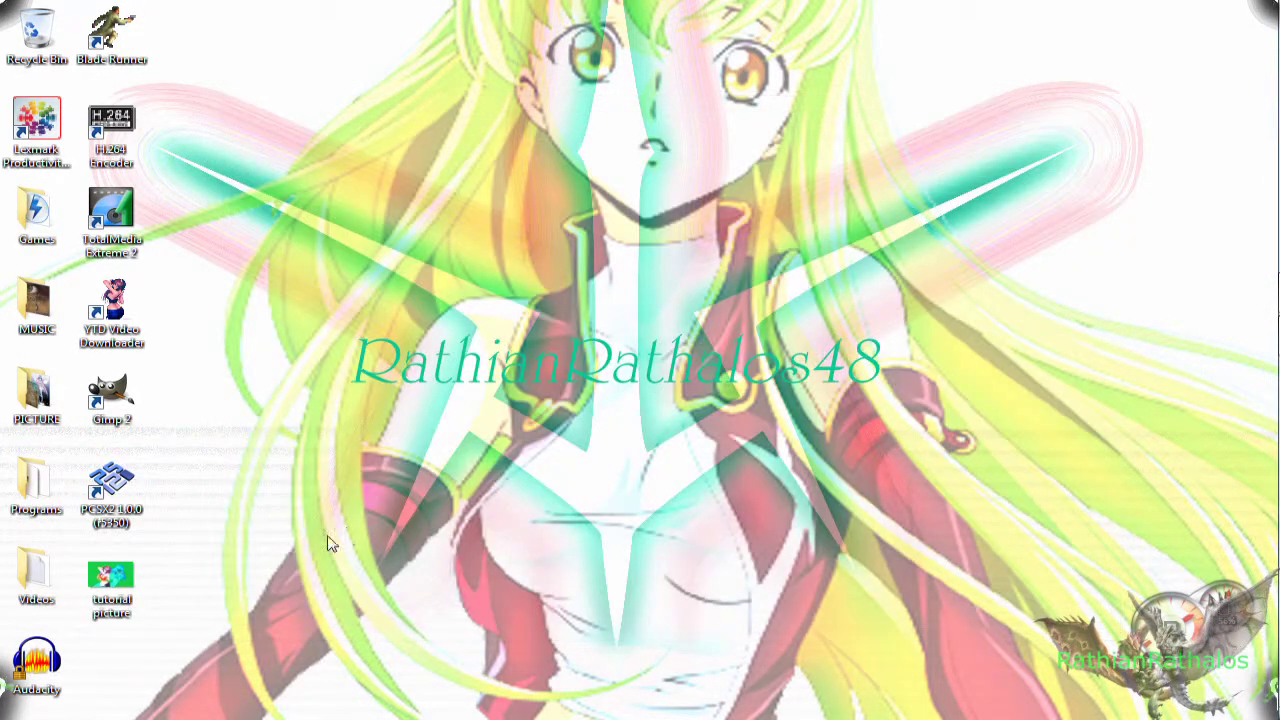
double_click(111, 578)
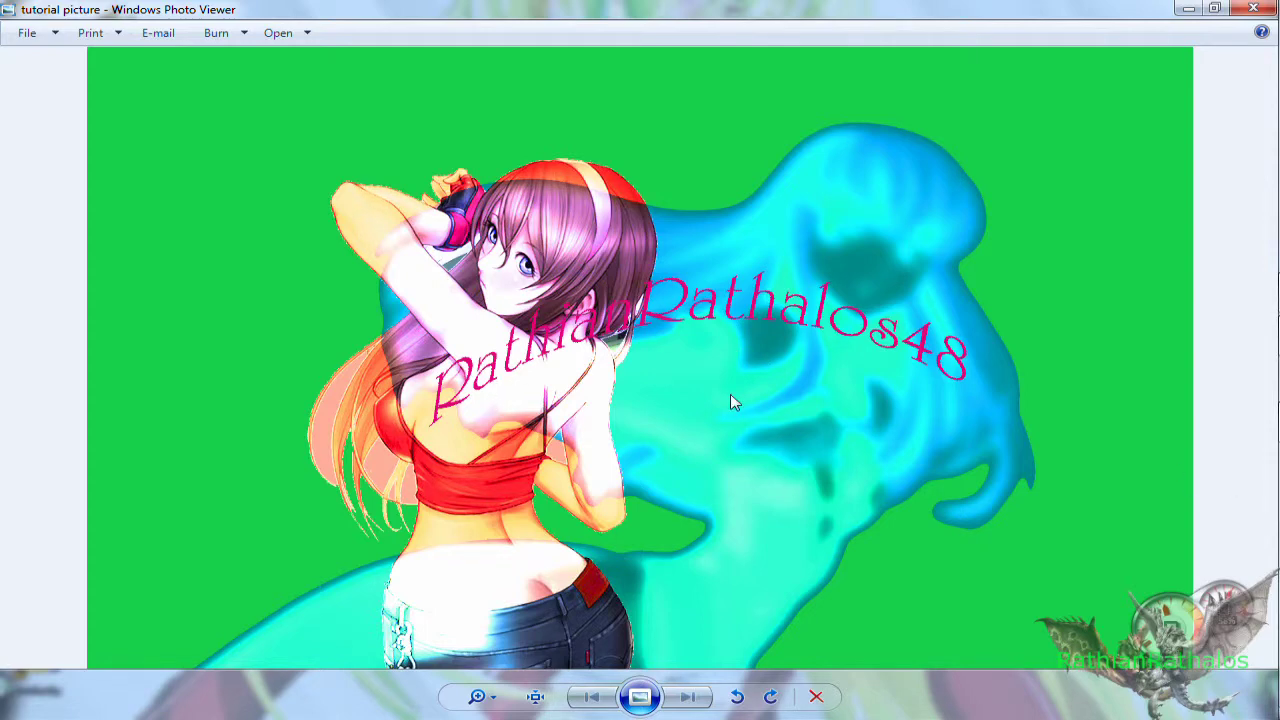
click(1252, 12)
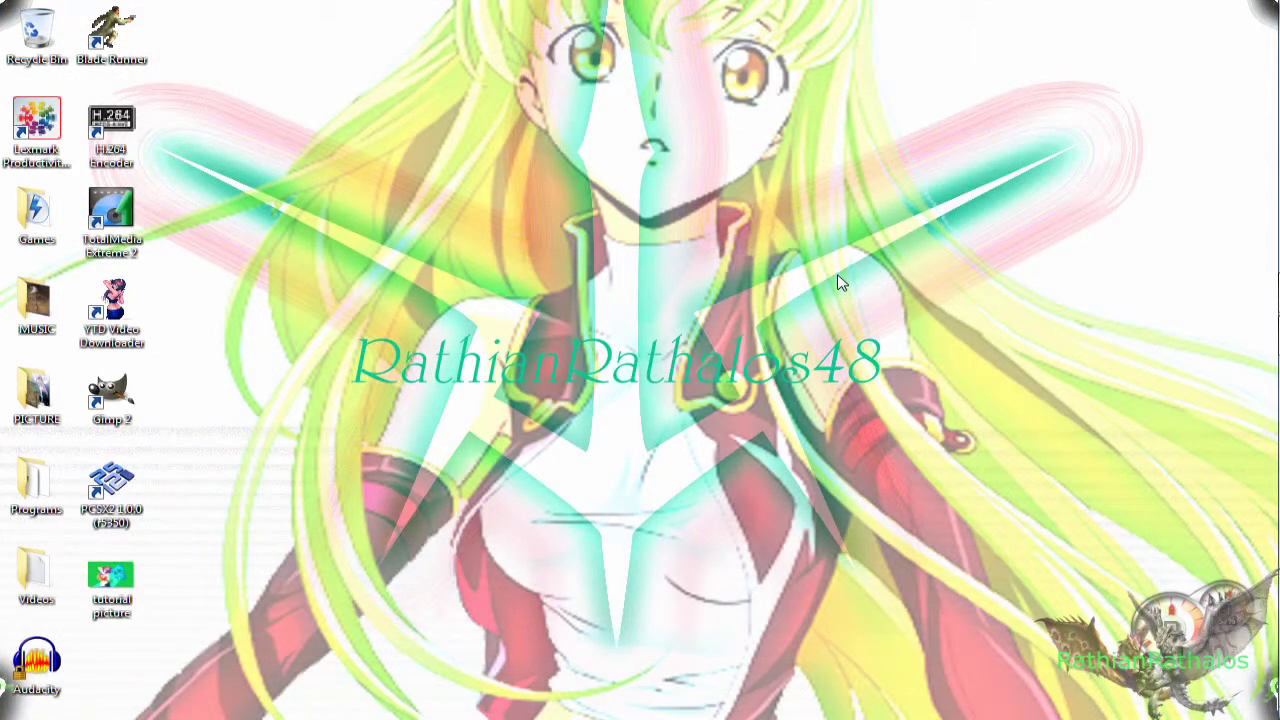
click(135, 403)
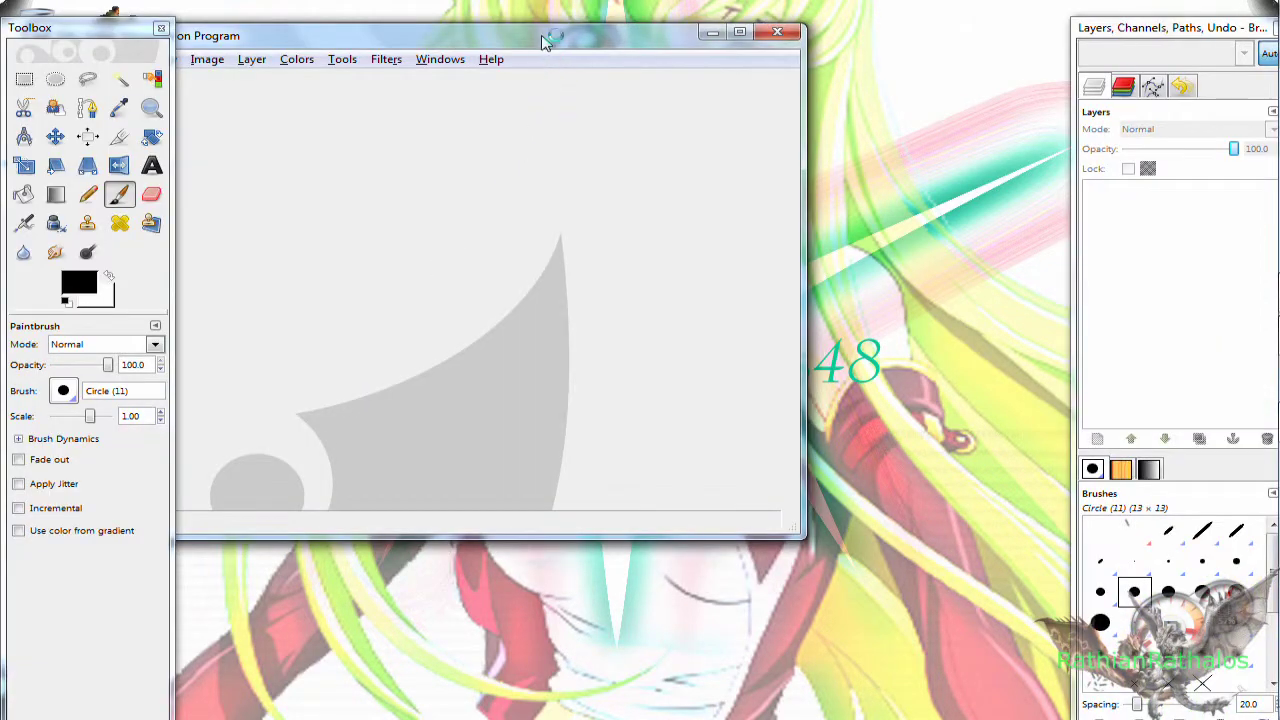
- Load tutorial picture.jpg into GIMP and add an alpha channel to its layer
drag(140, 35, 393, 43)
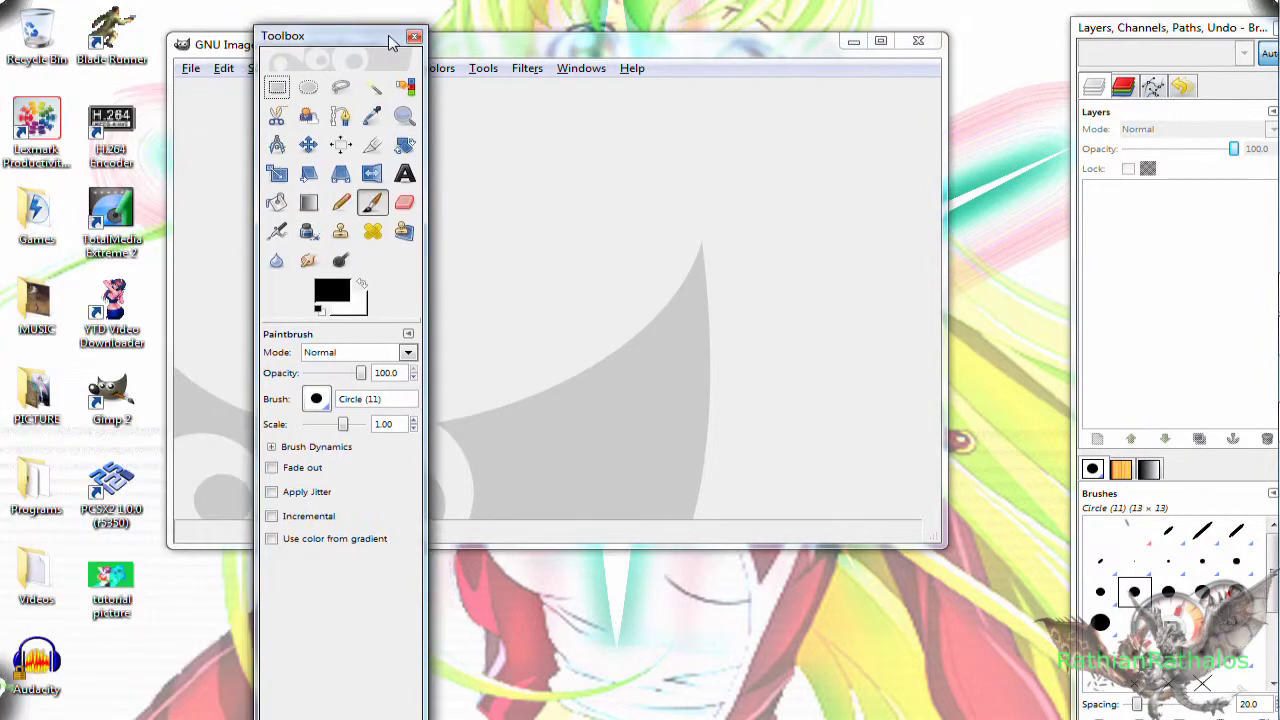
drag(110, 585, 509, 428)
drag(381, 38, 129, 40)
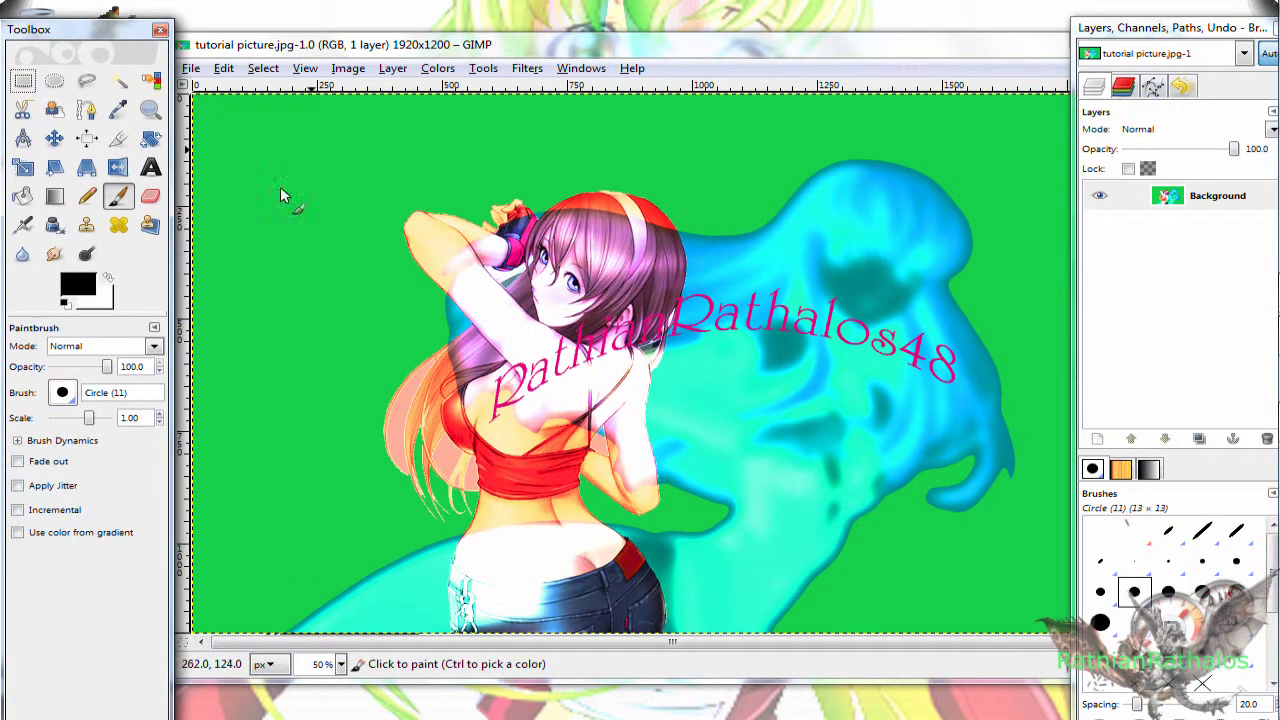
click(393, 68)
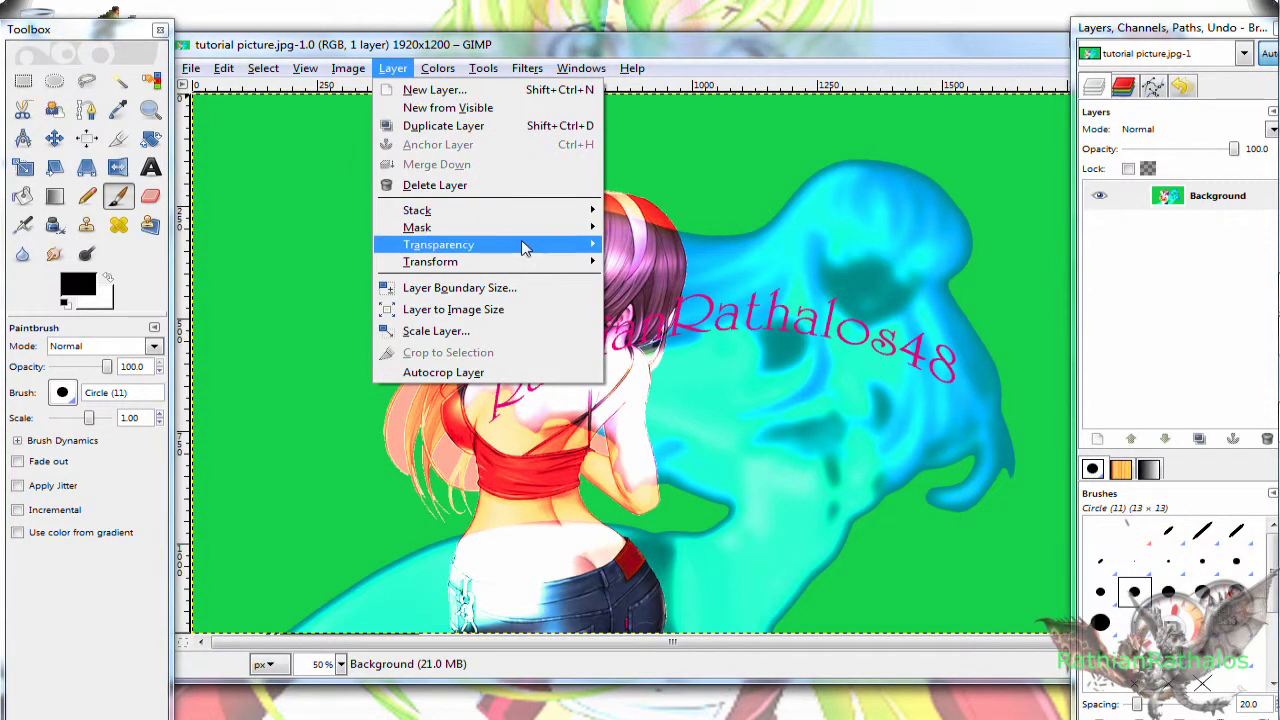
mouse_move(525, 245)
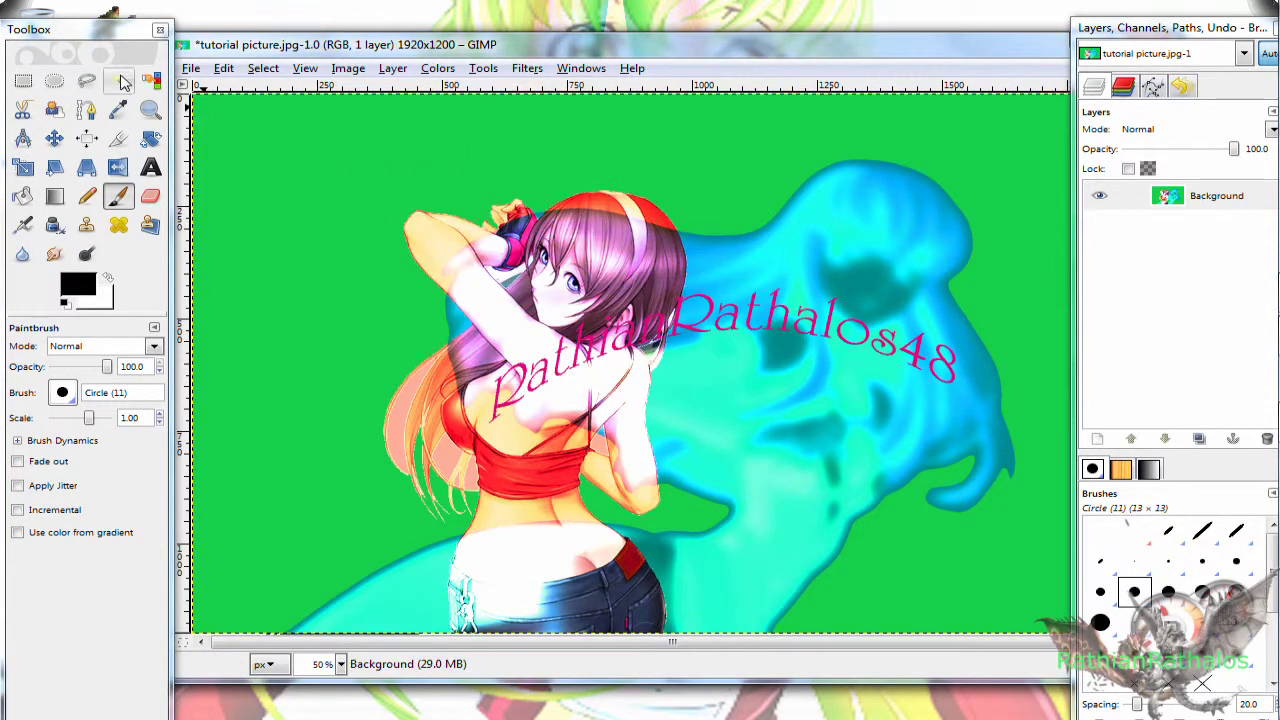
- Fuzzy-select and delete the green background, including the leftover patch and hair-edge fringe
click(118, 80)
click(303, 203)
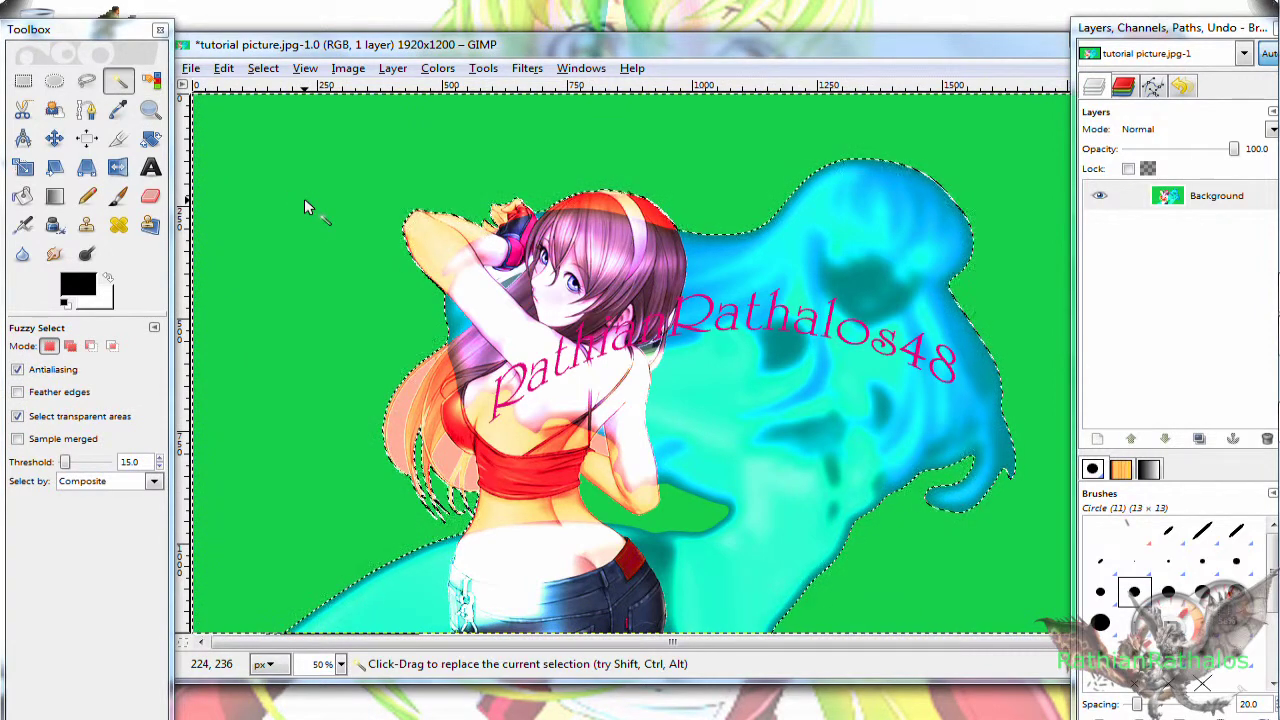
key(Delete)
drag(660, 522, 674, 517)
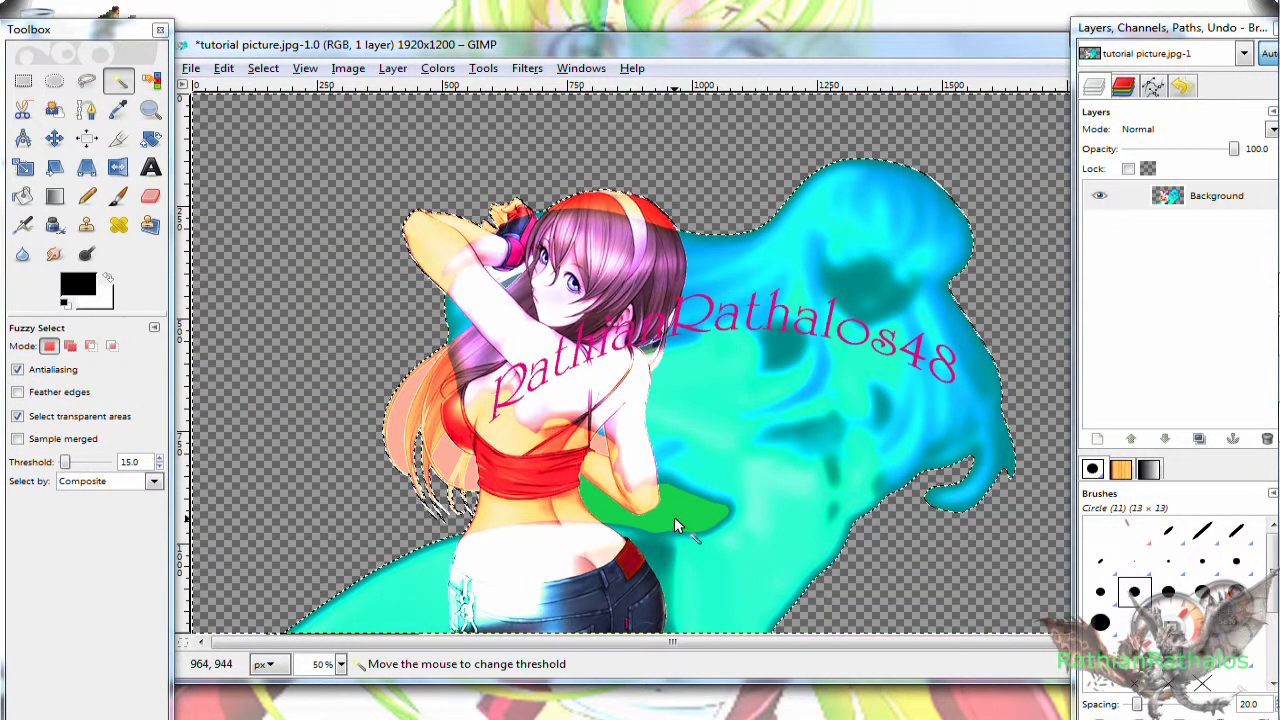
key(Delete)
click(450, 465)
click(466, 478)
click(460, 479)
click(422, 370)
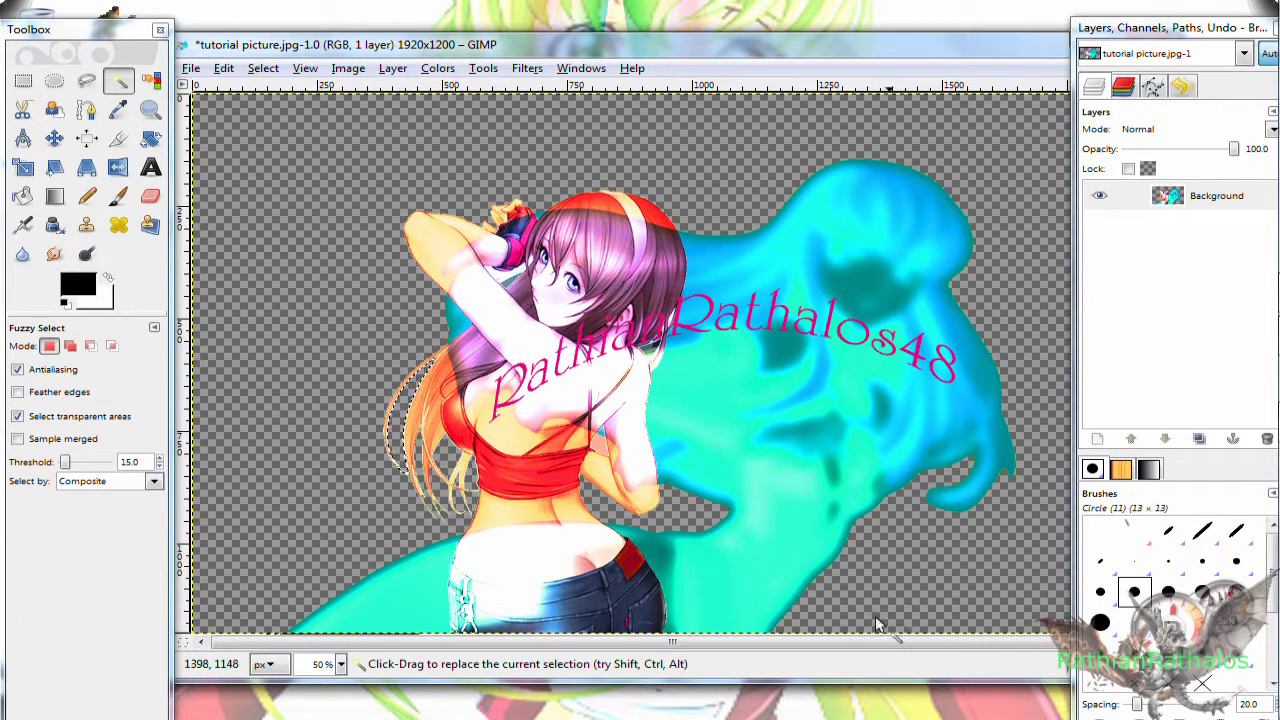
click(190, 68)
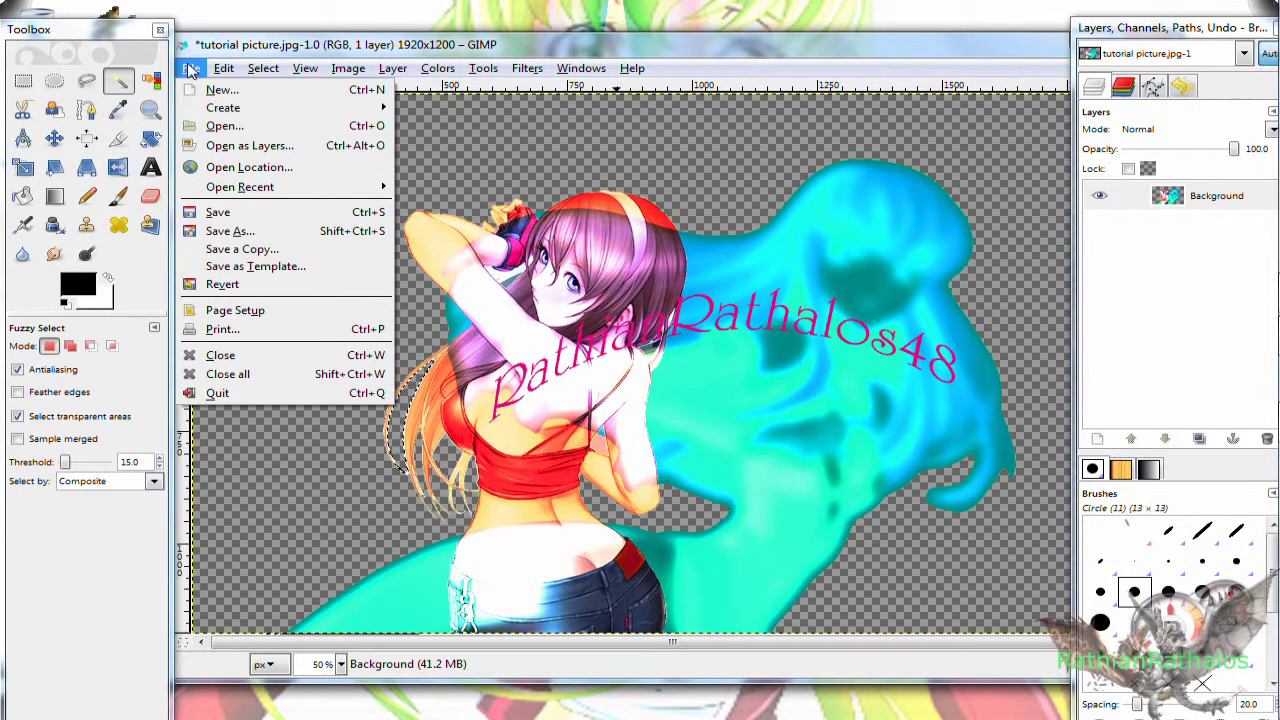
- Save the image as 'tutorial picture.png' by changing the extension from jpg to png
click(296, 227)
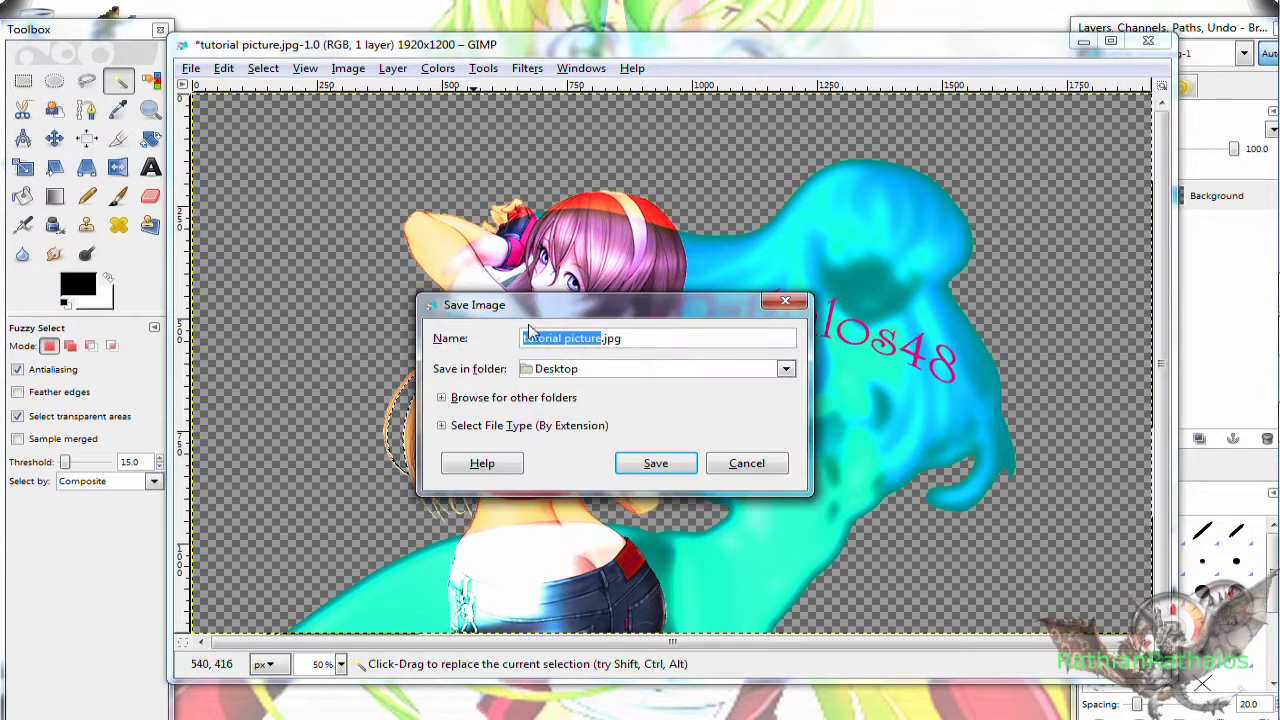
click(638, 338)
key(BackSpace)
key(BackSpace)
text(png)
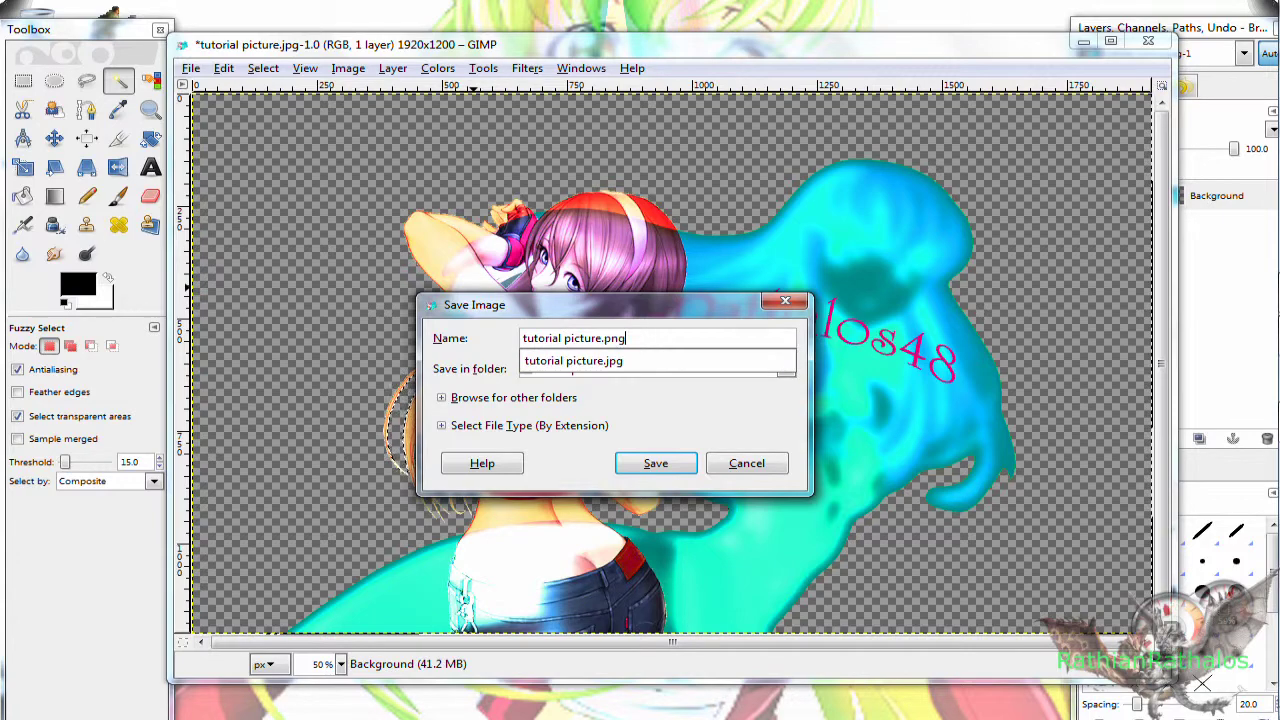
key(Return)
key(Return)
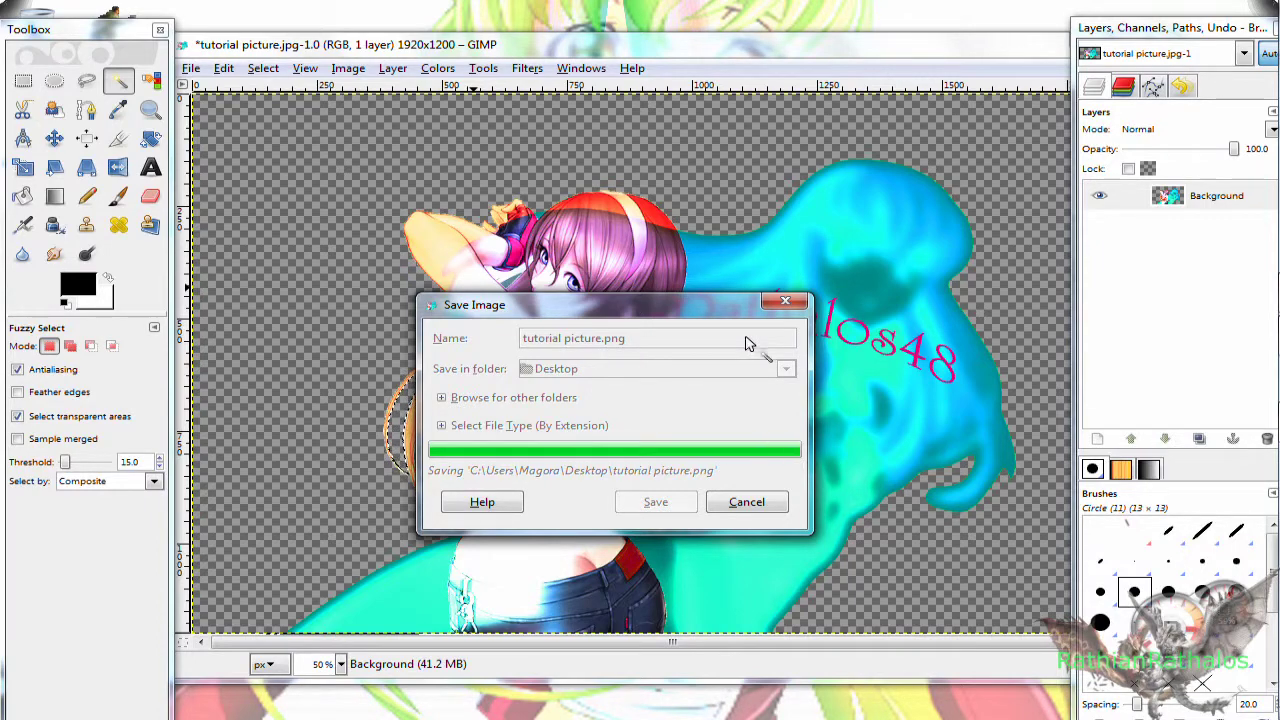
- Close the image, quit GIMP, and open the new tutorial picture PNG from the desktop
drag(1002, 47, 868, 45)
click(940, 43)
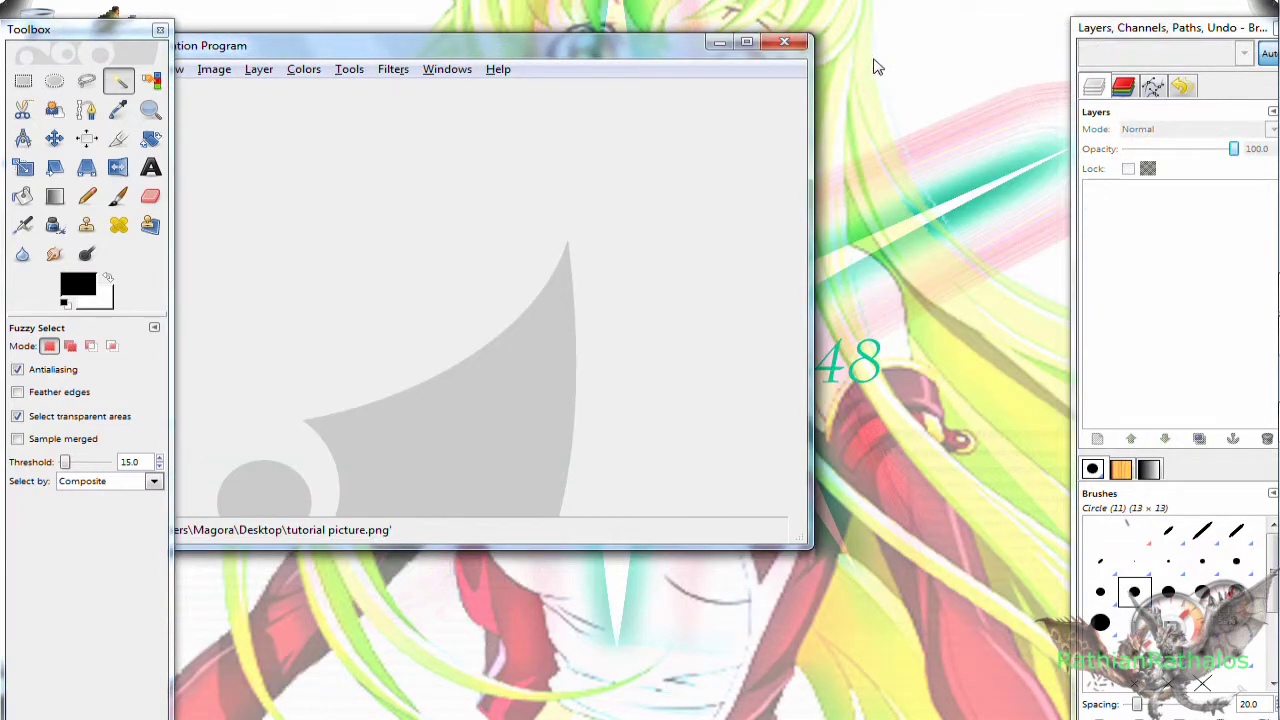
click(803, 50)
click(781, 45)
double_click(110, 675)
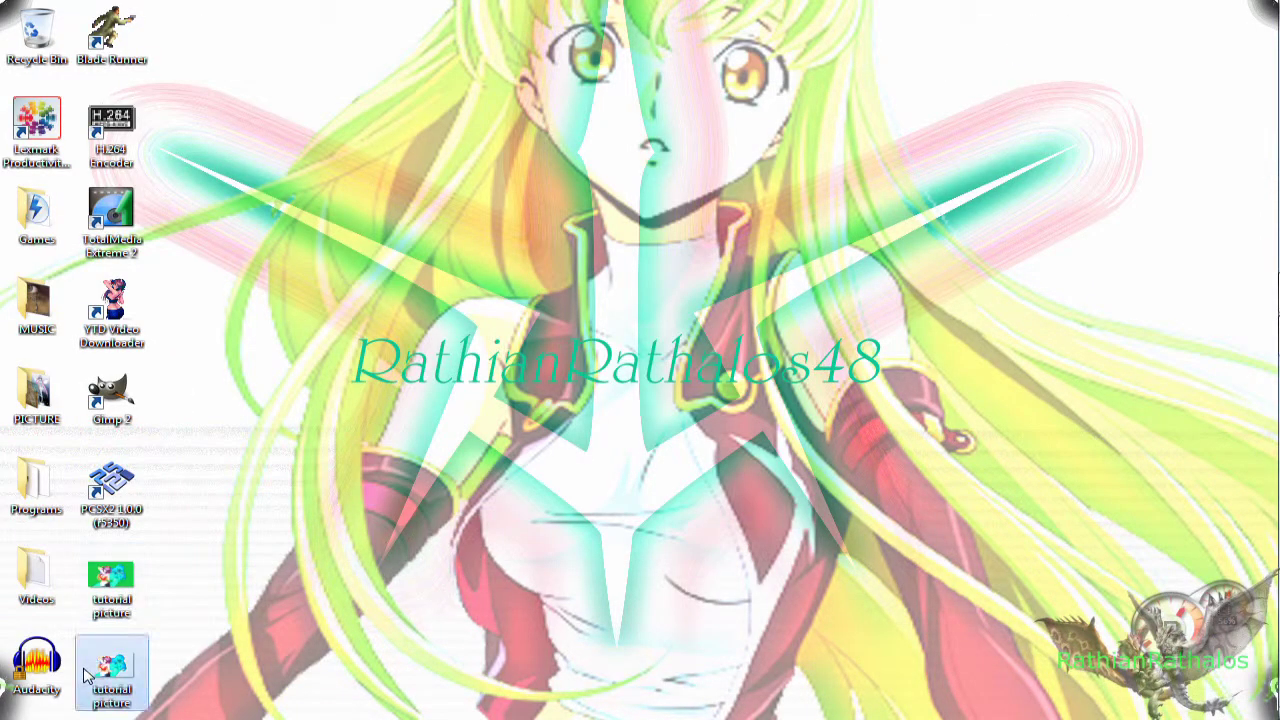